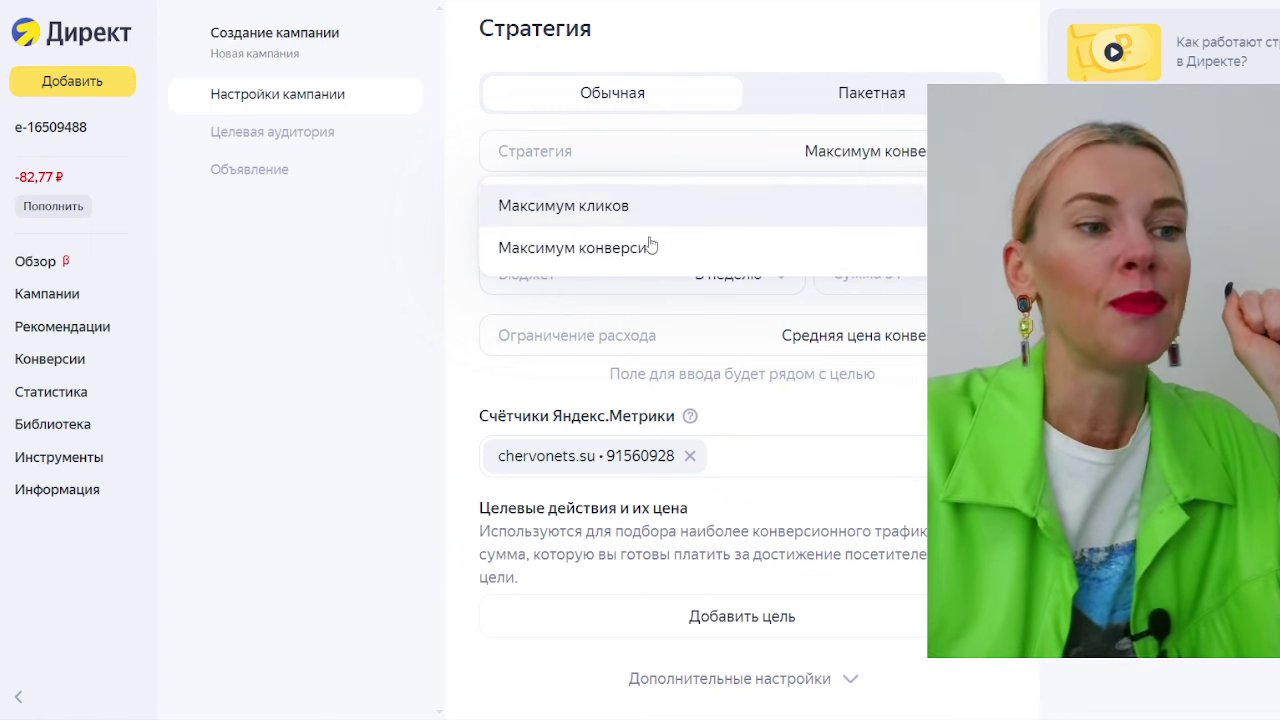
Step: Set the campaign strategy to «Максимум конверсий» with a weekly budget of 5 000 ₽
{"action": "left_click", "coordinate": [621, 252]}
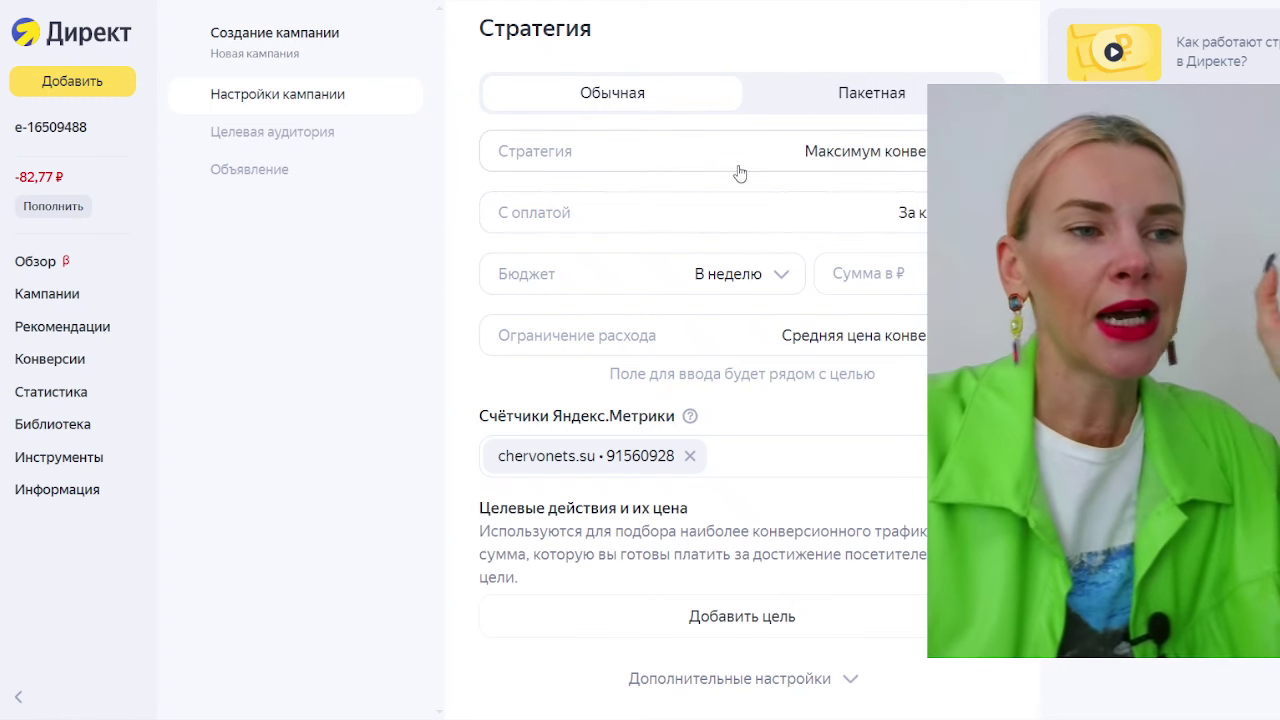
{"action": "scroll", "coordinate": [876, 262], "scroll_direction": "down", "scroll_amount": 1}
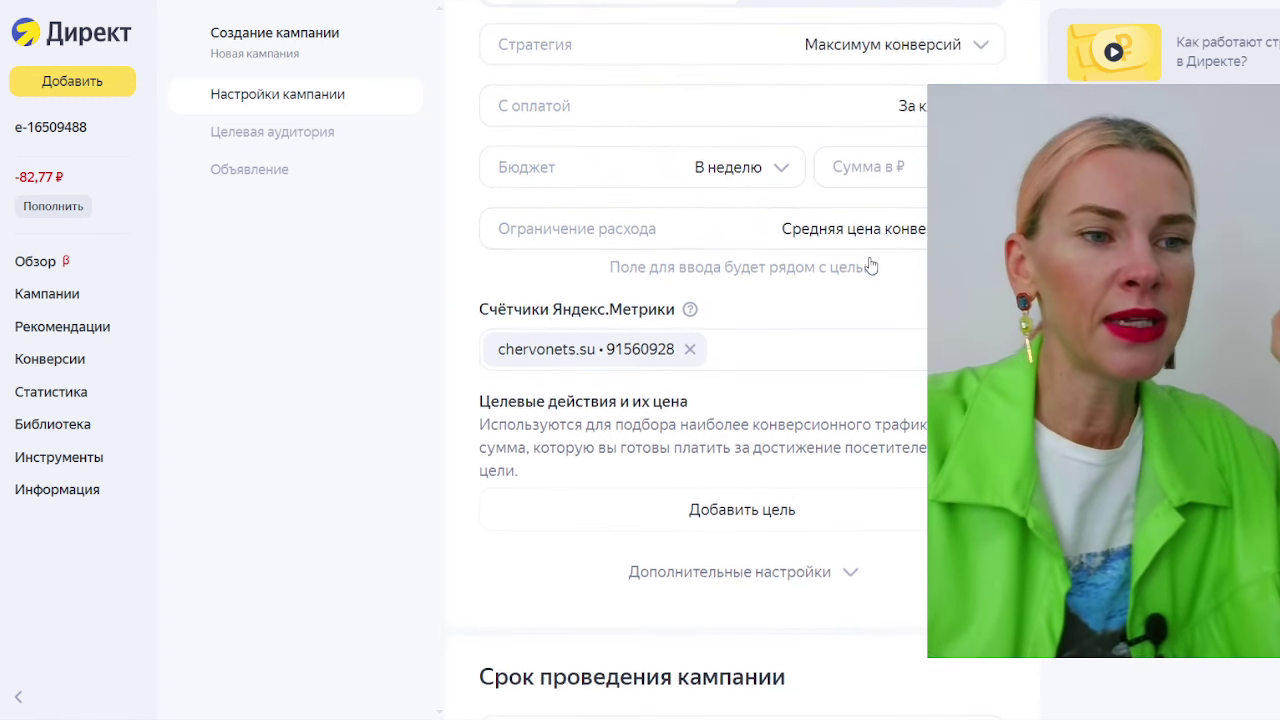
{"action": "left_click", "coordinate": [853, 166]}
{"action": "type", "text": "5000"}
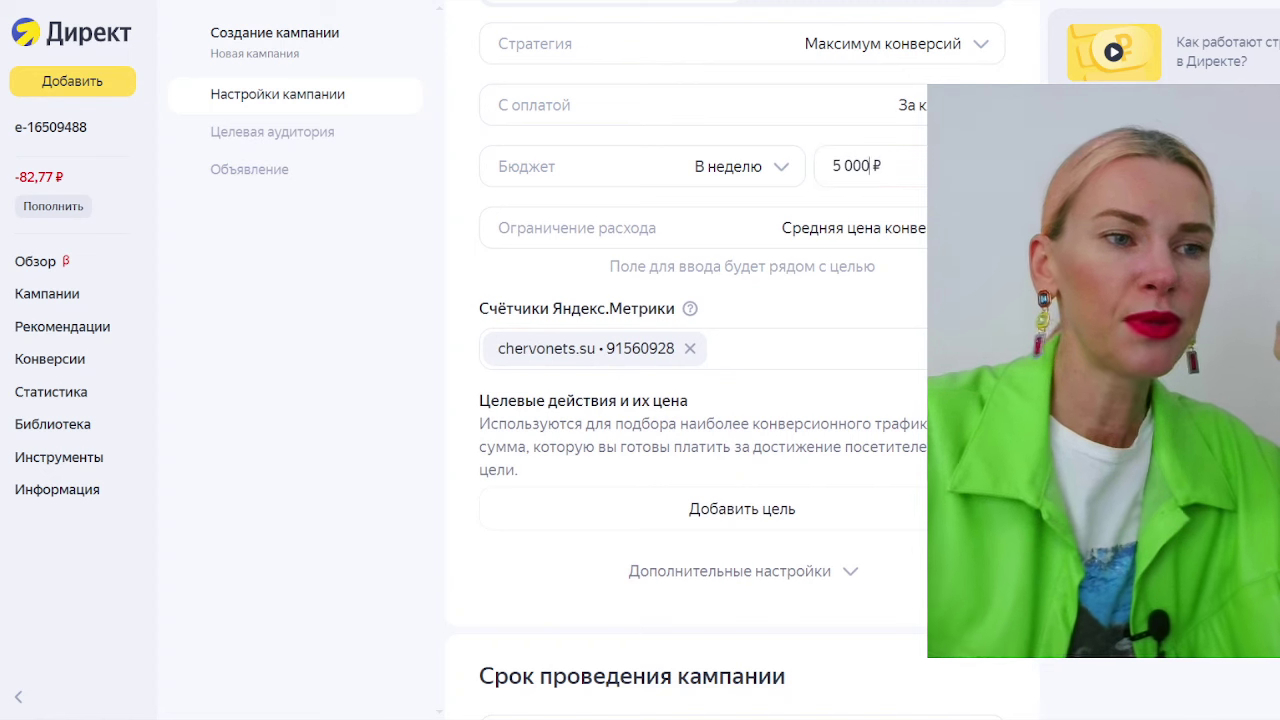
Step: Add the goal «Рега на новую воронку salebot» as the campaign's target action
{"action": "scroll", "coordinate": [903, 229], "scroll_direction": "down", "scroll_amount": 2}
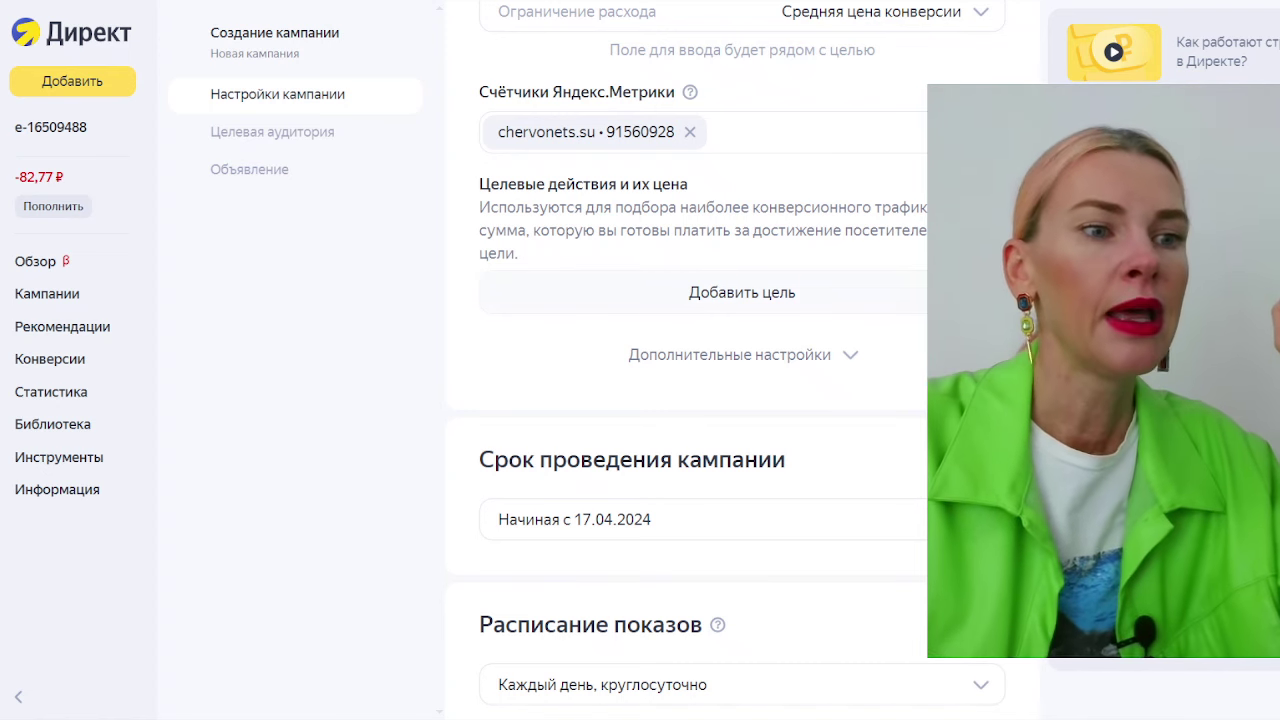
{"action": "left_click", "coordinate": [738, 291]}
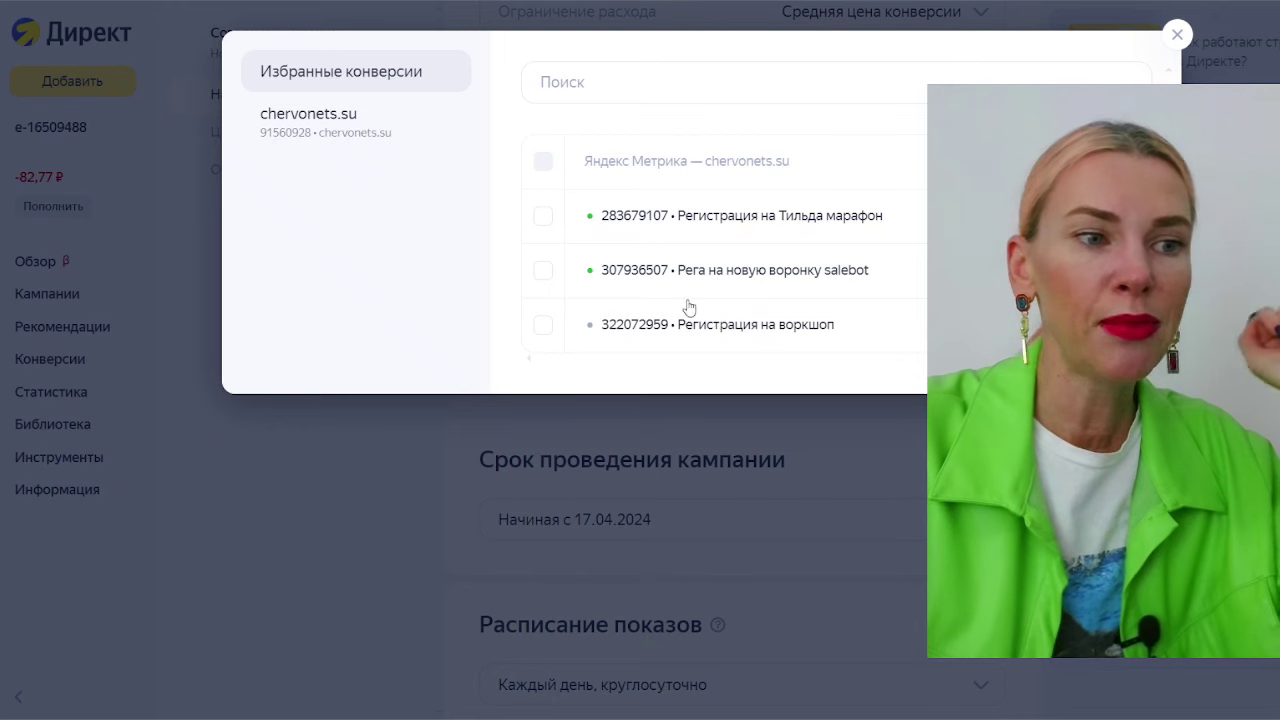
{"action": "left_click", "coordinate": [543, 270]}
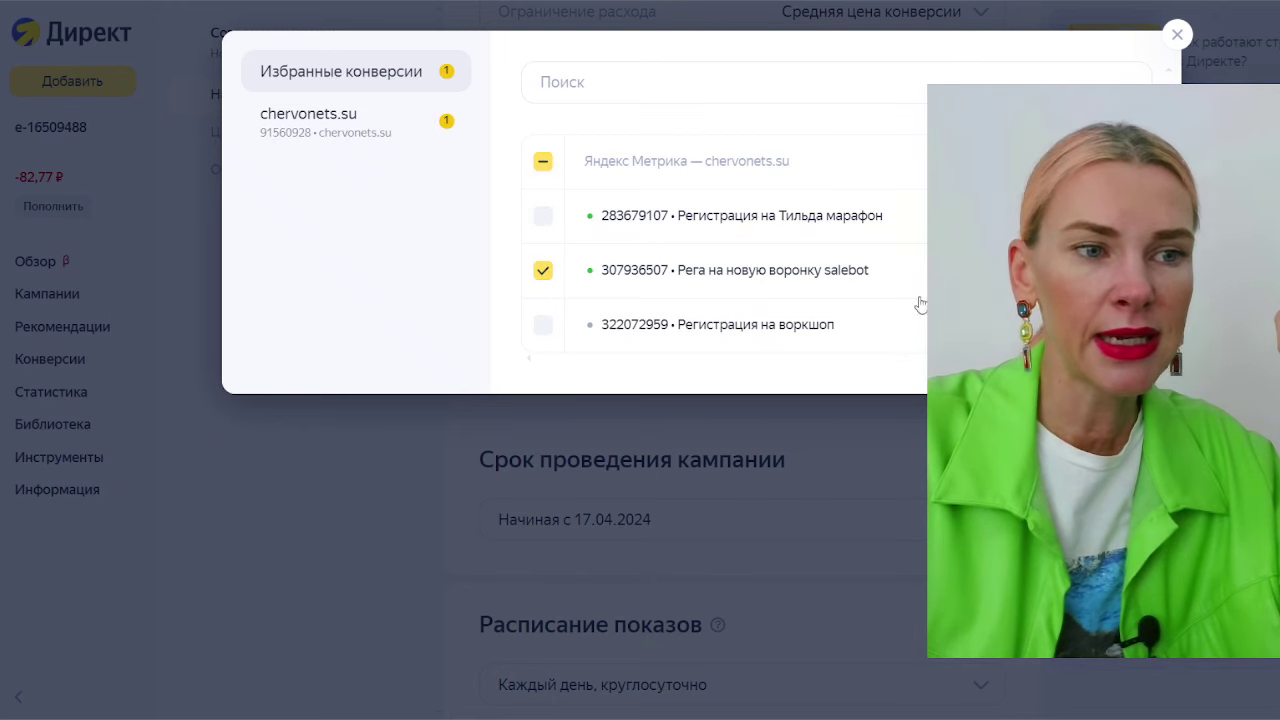
{"action": "key", "text": "Escape"}
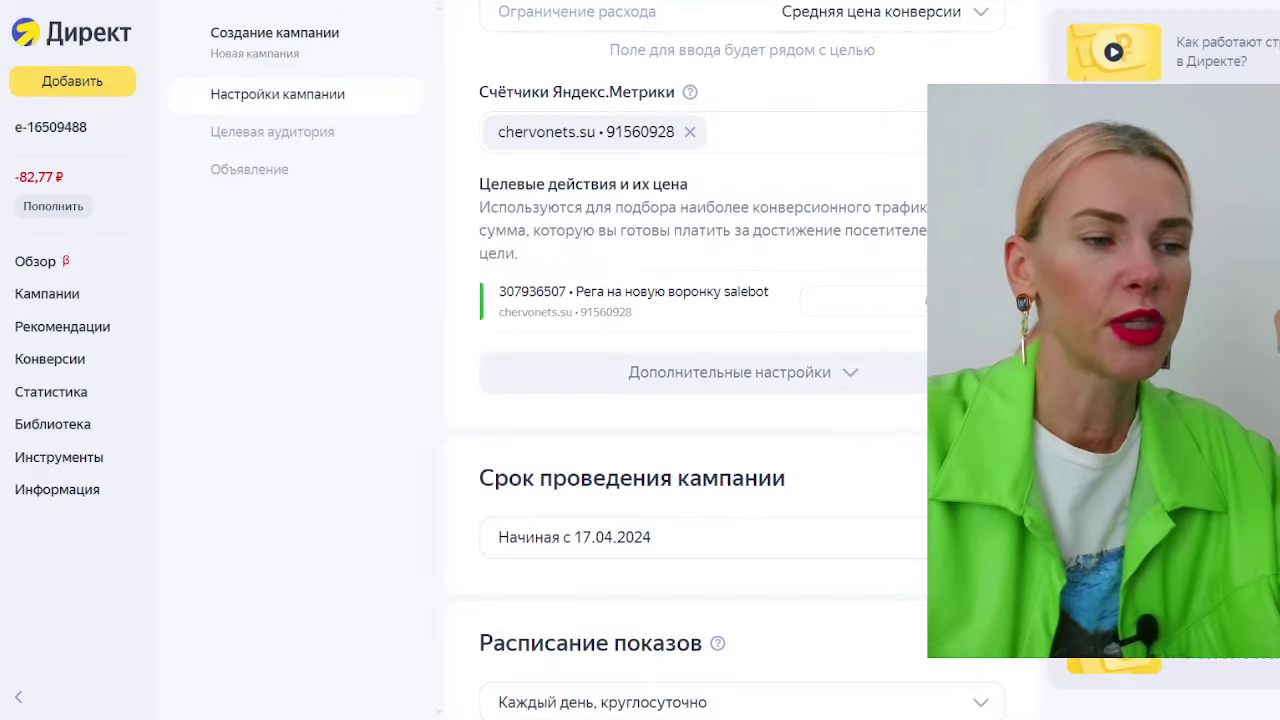
Step: Review the remaining campaign settings and try to save them to proceed to the ad group
{"action": "scroll", "coordinate": [905, 366], "scroll_direction": "down", "scroll_amount": 3}
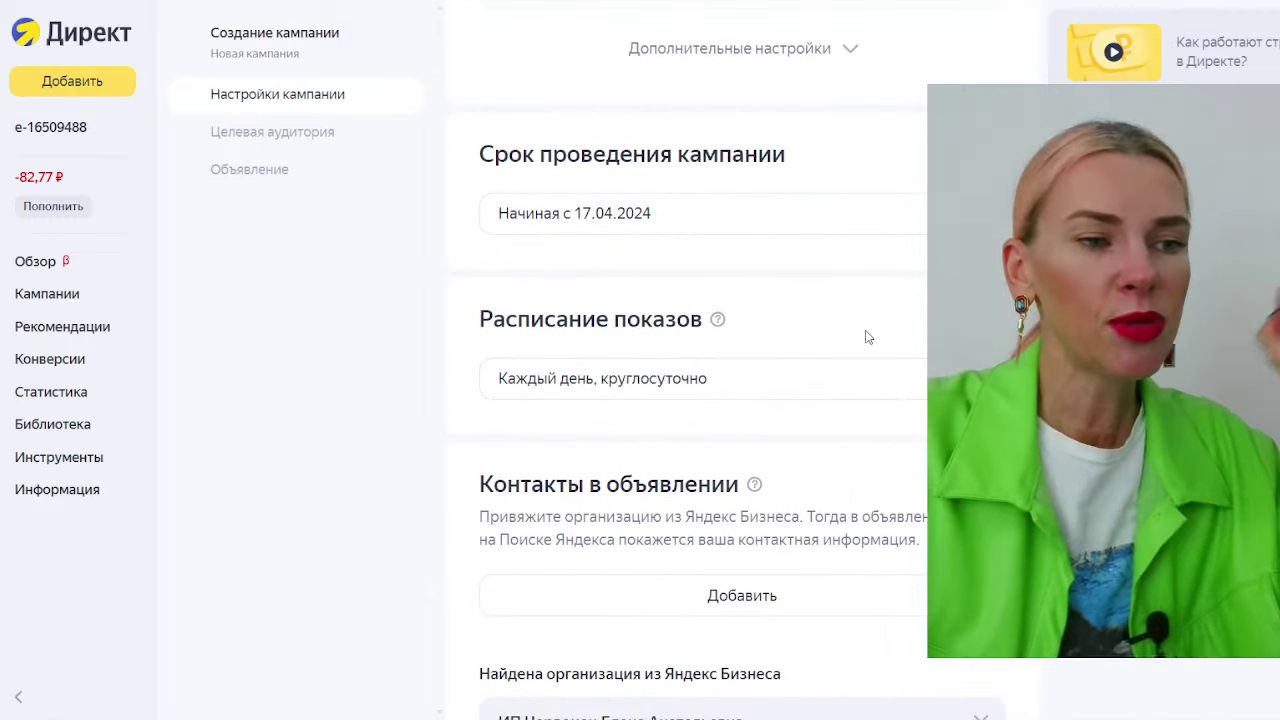
{"action": "scroll", "coordinate": [866, 337], "scroll_direction": "down", "scroll_amount": 5}
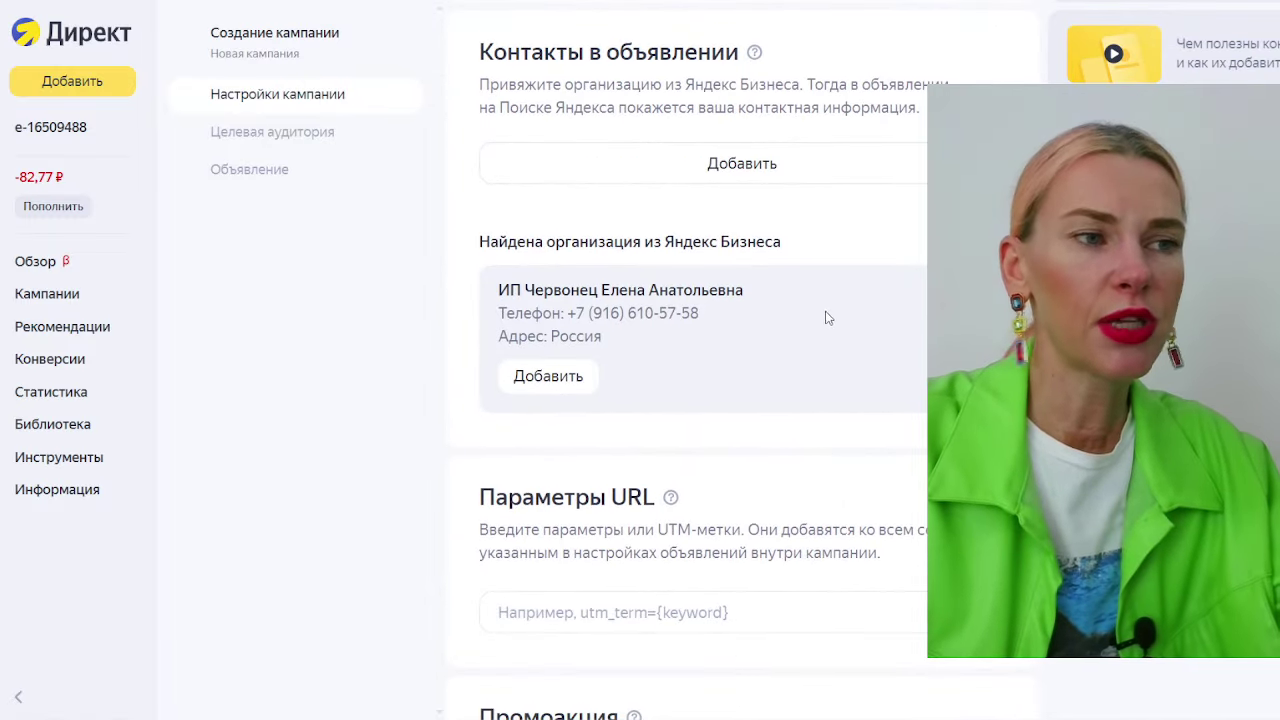
{"action": "scroll", "coordinate": [823, 316], "scroll_direction": "down", "scroll_amount": 7}
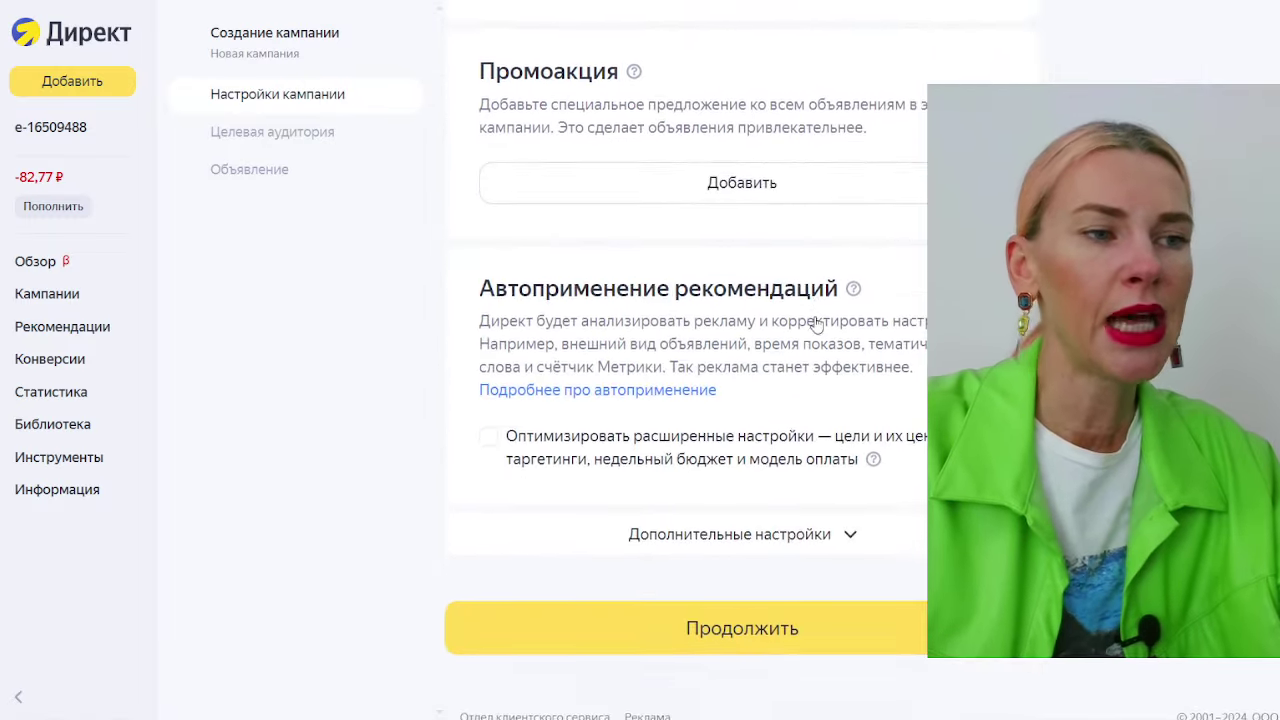
{"action": "scroll", "coordinate": [757, 217], "scroll_direction": "down", "scroll_amount": 1}
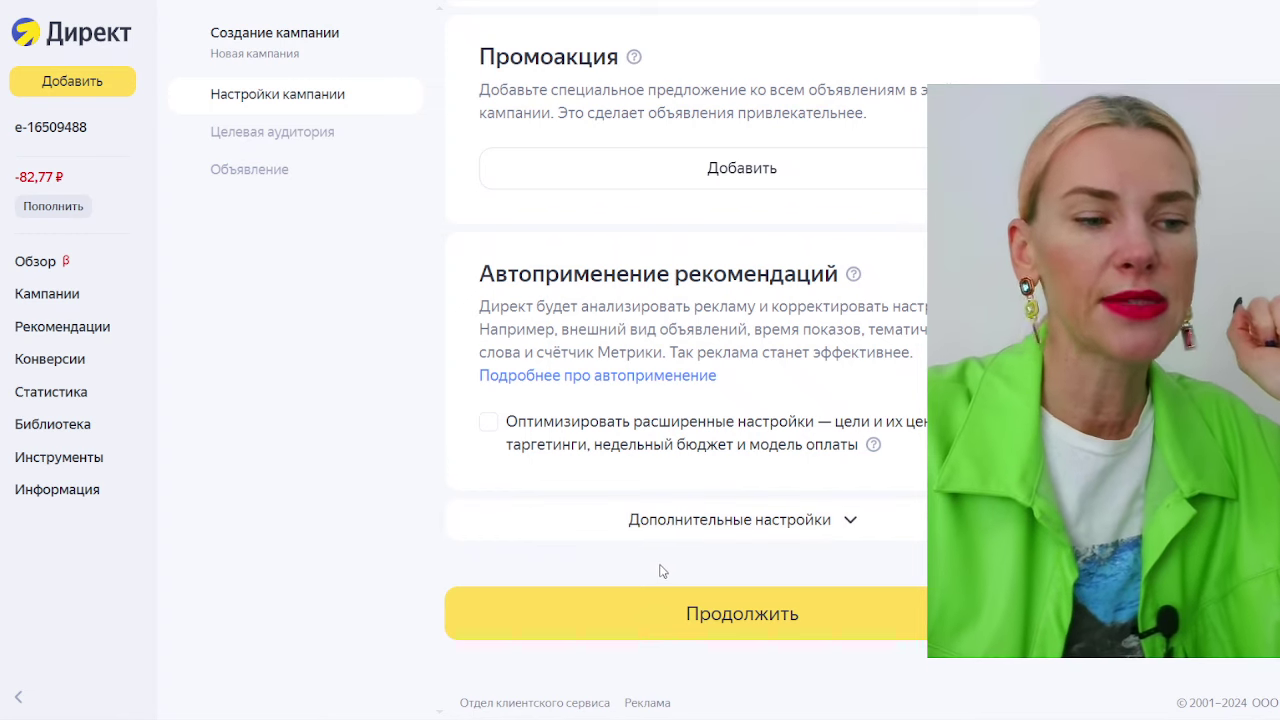
{"action": "left_click", "coordinate": [632, 612]}
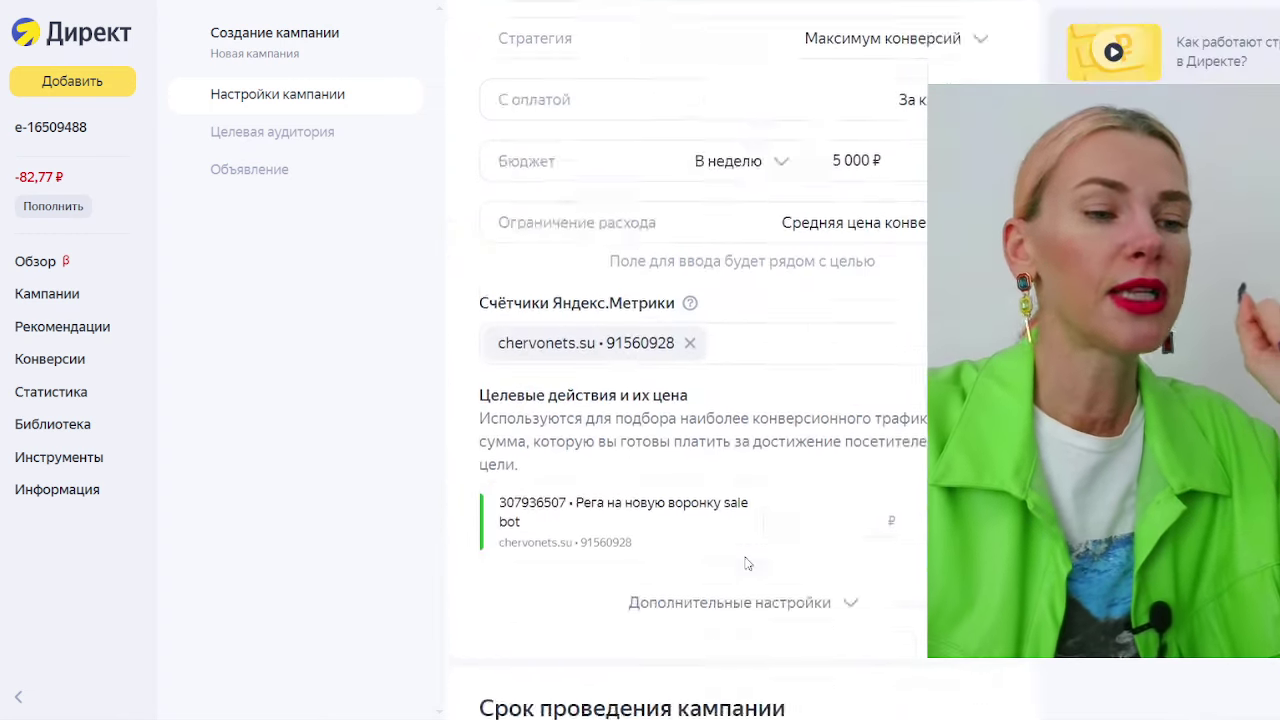
Step: Fill in the price for the salebot goal, save the campaign settings and continue to the new ad group
{"action": "scroll", "coordinate": [875, 352], "scroll_direction": "down", "scroll_amount": 3}
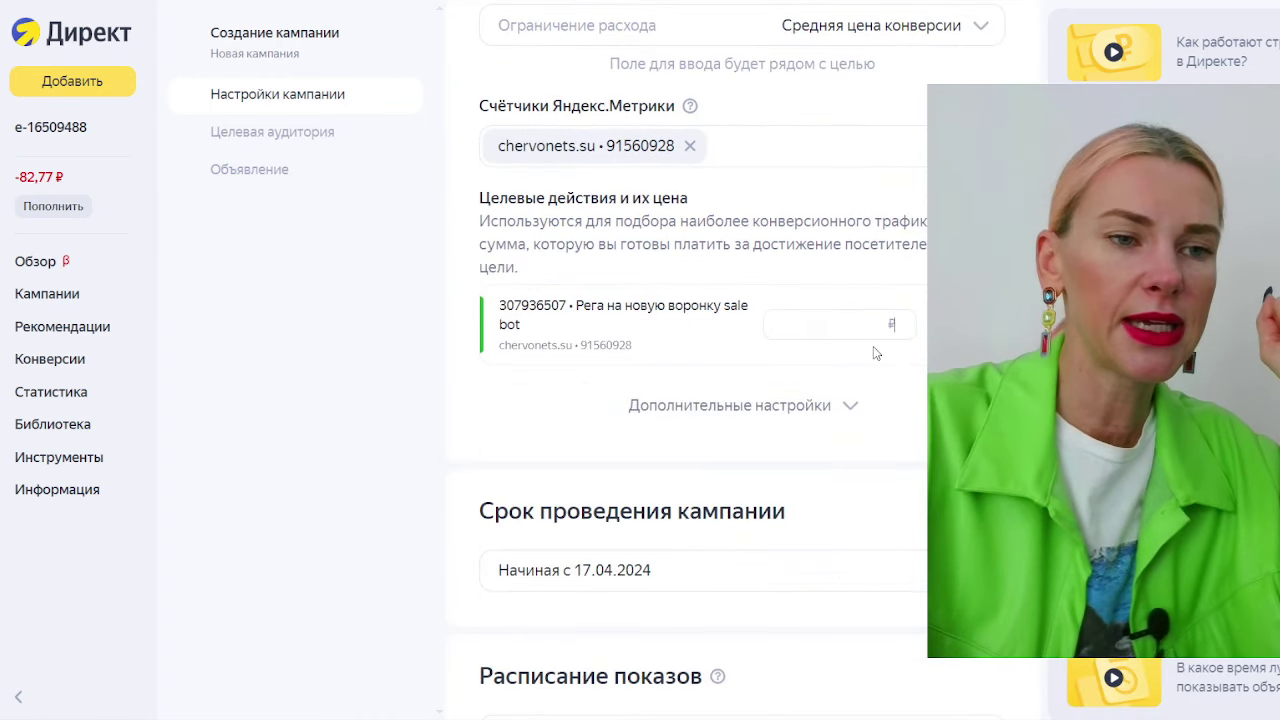
{"action": "scroll", "coordinate": [875, 352], "scroll_direction": "down", "scroll_amount": 14}
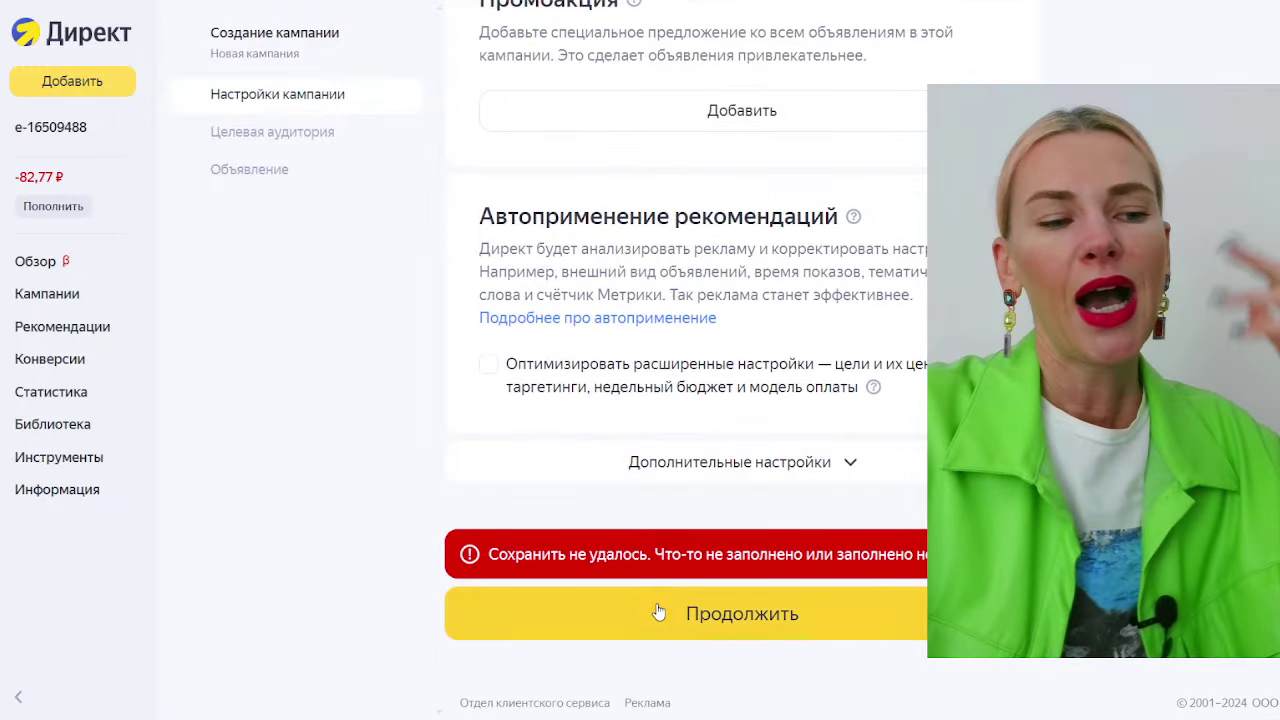
{"action": "left_click", "coordinate": [663, 621]}
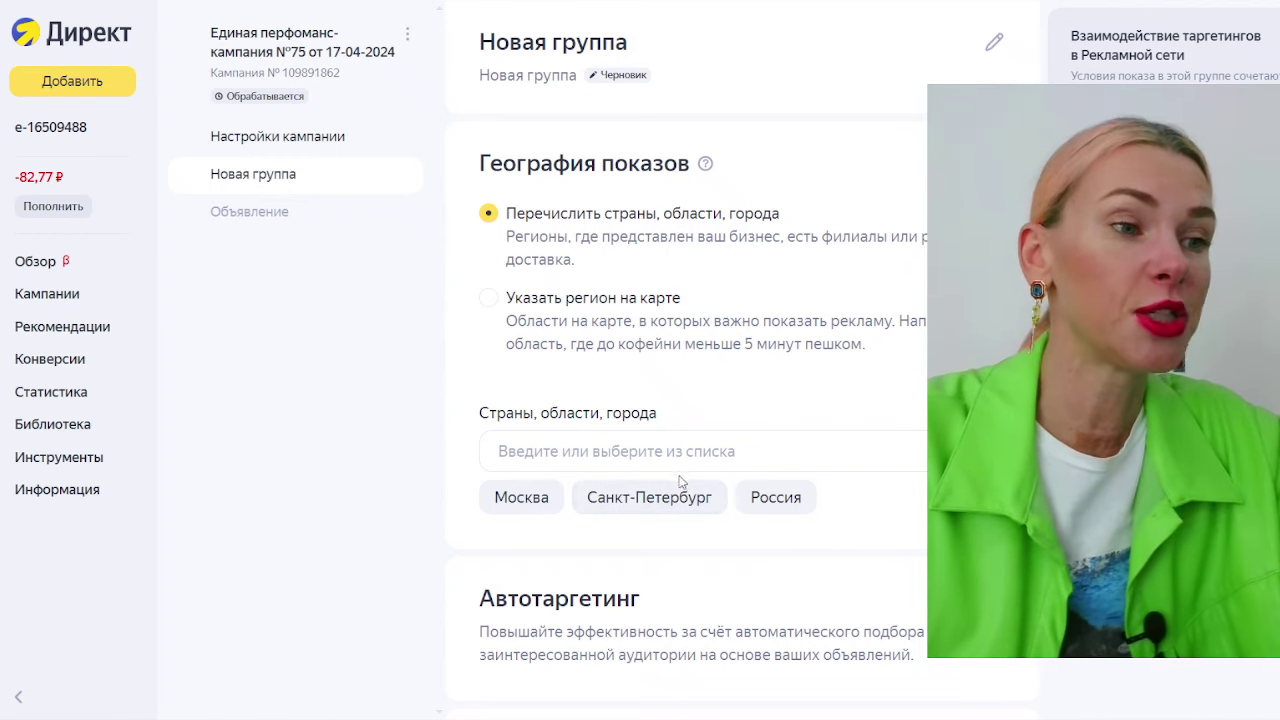
Step: Set the ad group's display geography to «Россия»
{"action": "scroll", "coordinate": [577, 490], "scroll_direction": "down", "scroll_amount": 1}
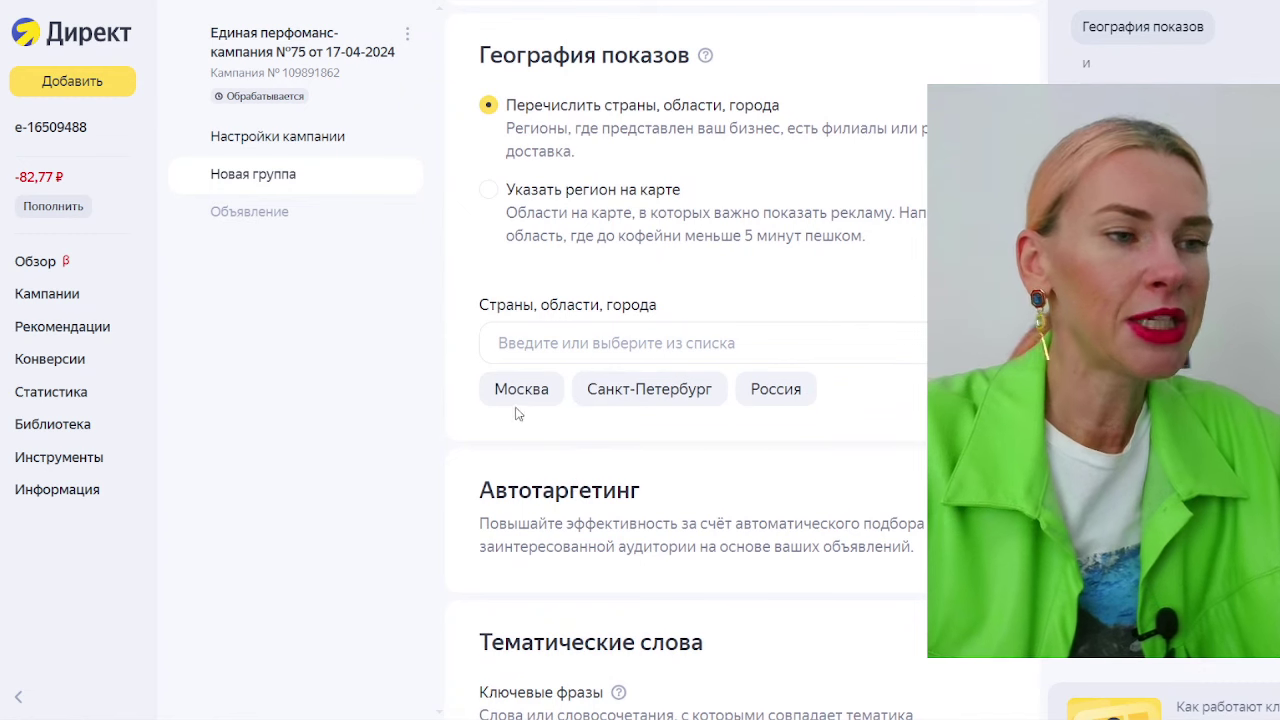
{"action": "left_click", "coordinate": [785, 395]}
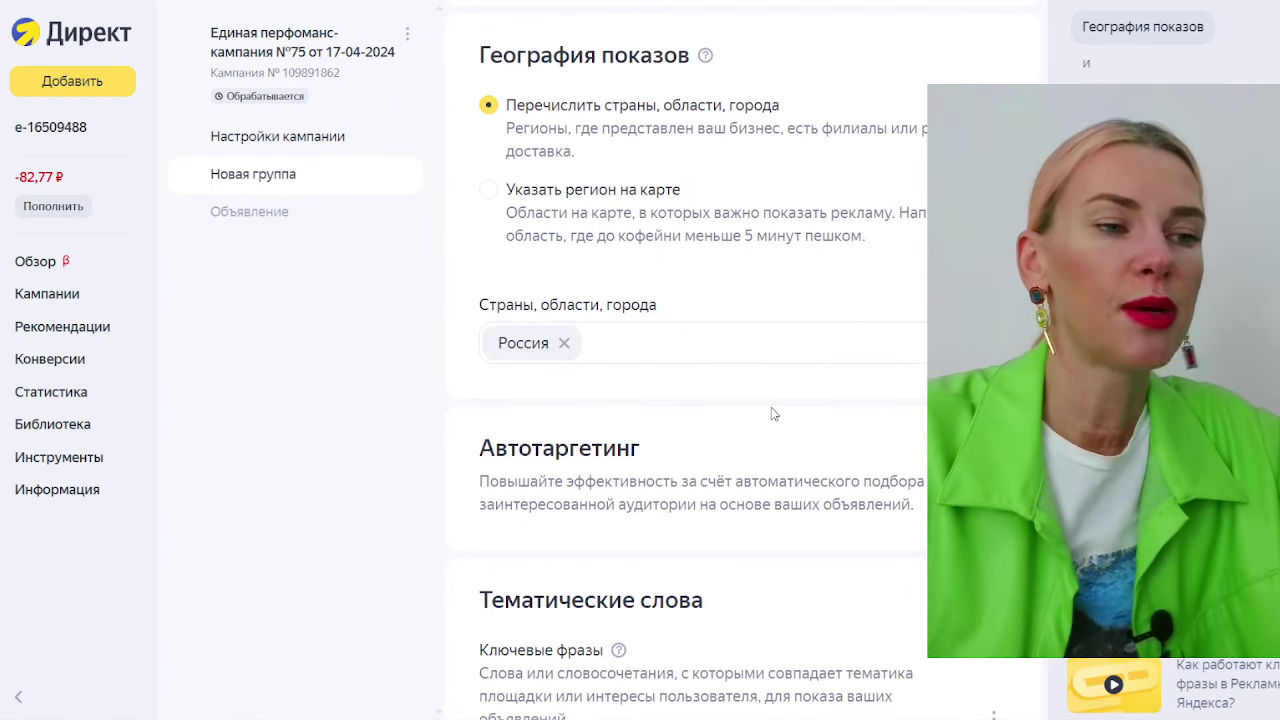
{"action": "scroll", "coordinate": [813, 394], "scroll_direction": "down", "scroll_amount": 3}
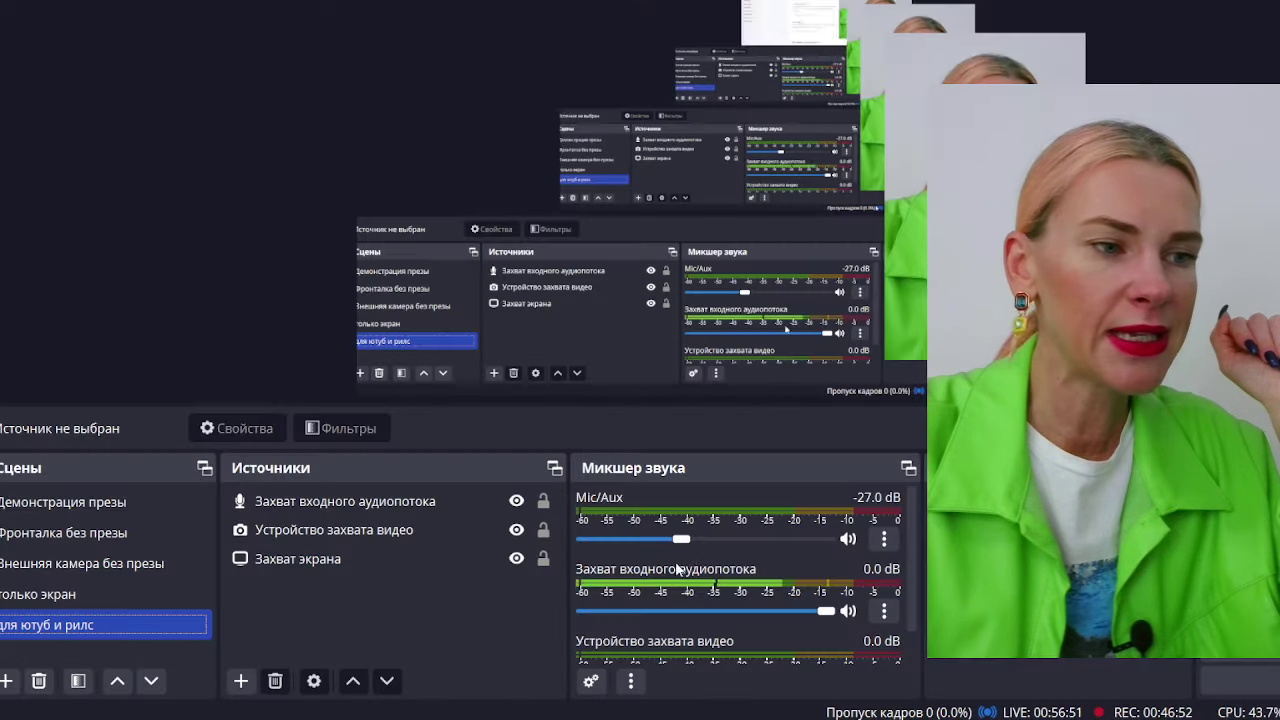
Step: Change the OBS scene to «только экран», return to the ad group and toggle «Автотаргетинг» on and off
{"action": "left_click", "coordinate": [110, 593]}
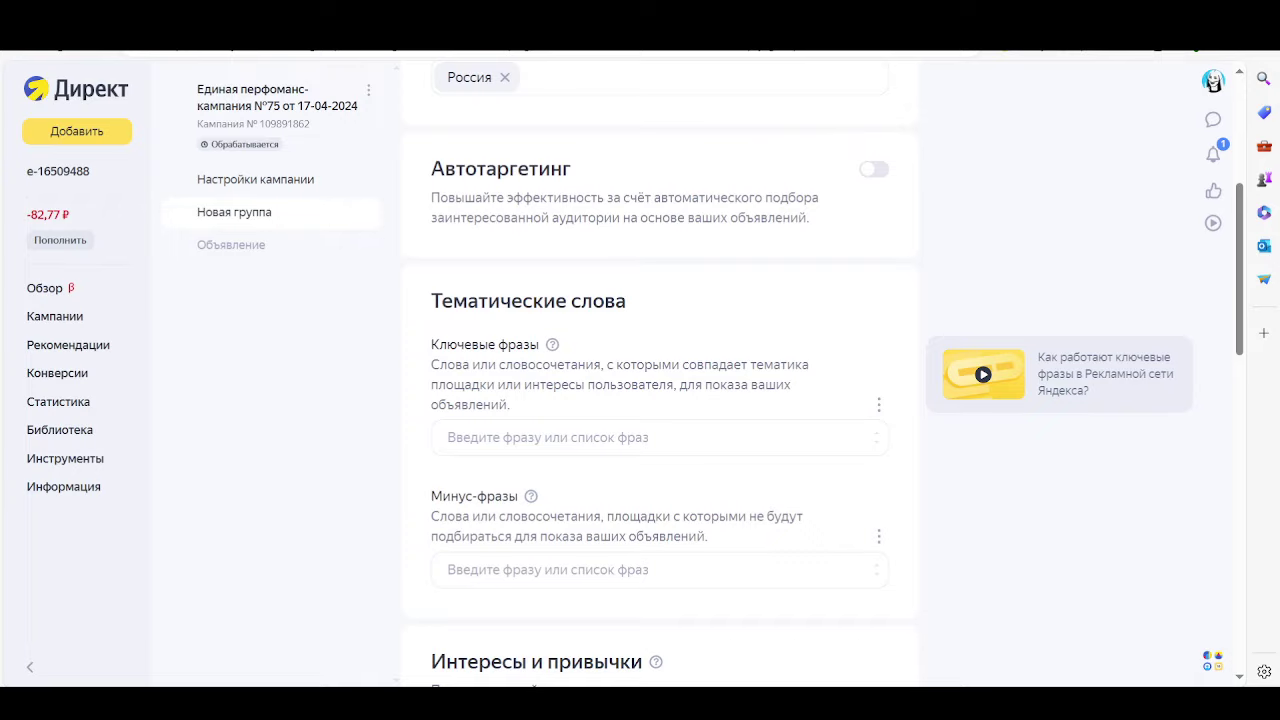
{"action": "left_click", "coordinate": [873, 169]}
{"action": "left_click", "coordinate": [873, 169]}
{"action": "left_click", "coordinate": [873, 169]}
{"action": "left_click", "coordinate": [873, 169]}
{"action": "left_click", "coordinate": [873, 169]}
{"action": "left_click", "coordinate": [873, 169]}
{"action": "left_click", "coordinate": [873, 169]}
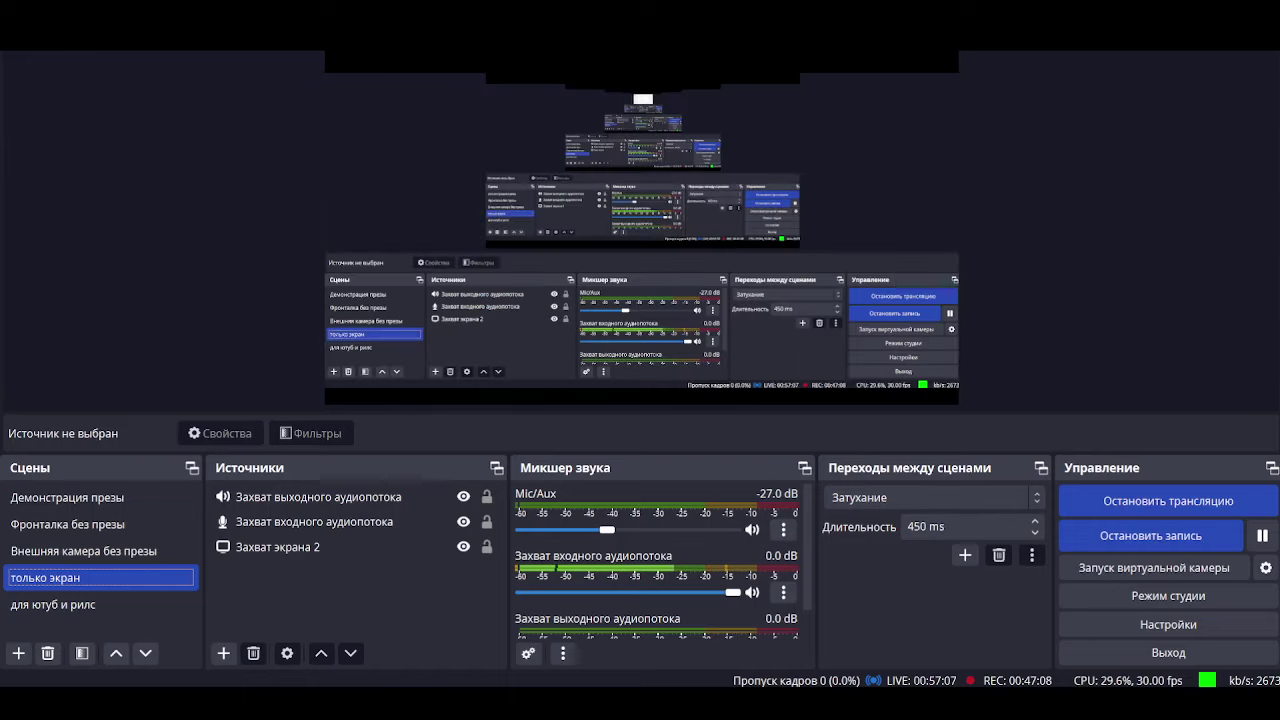
Step: Switch the OBS scene back to «для ютуб и рилс» and return to the ad group settings in Yandex Direct
{"action": "left_click", "coordinate": [67, 497]}
{"action": "left_click", "coordinate": [83, 551]}
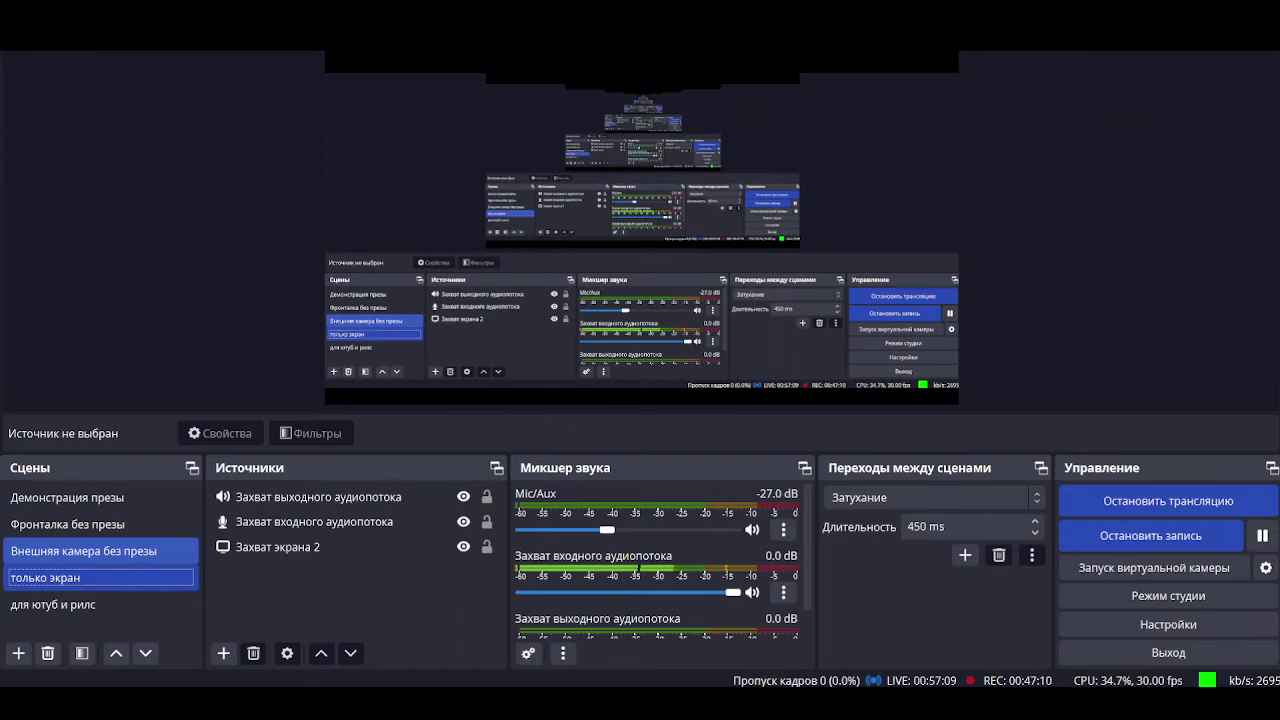
{"action": "left_click", "coordinate": [46, 624]}
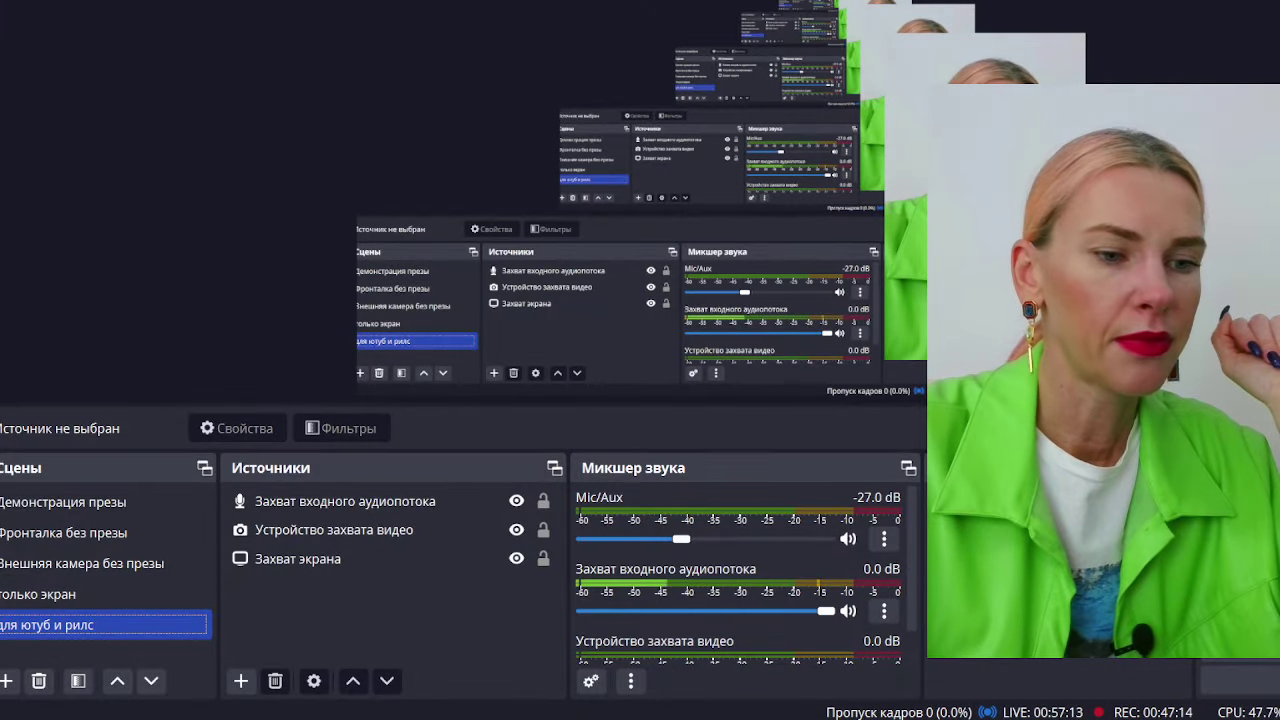
{"action": "key", "text": "alt+Tab"}
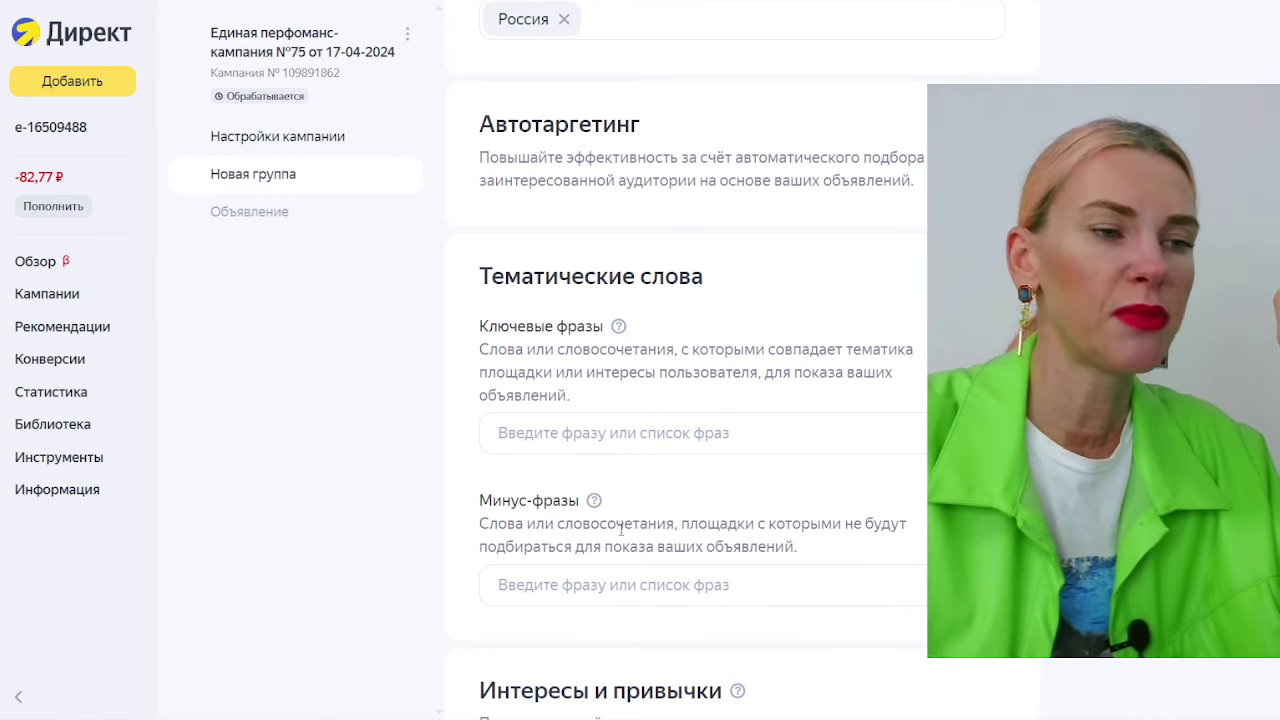
Step: Start creating a new condition for the ad group under «Ретаргетинг и подбор аудитории»
{"action": "scroll", "coordinate": [690, 520], "scroll_direction": "down", "scroll_amount": 2}
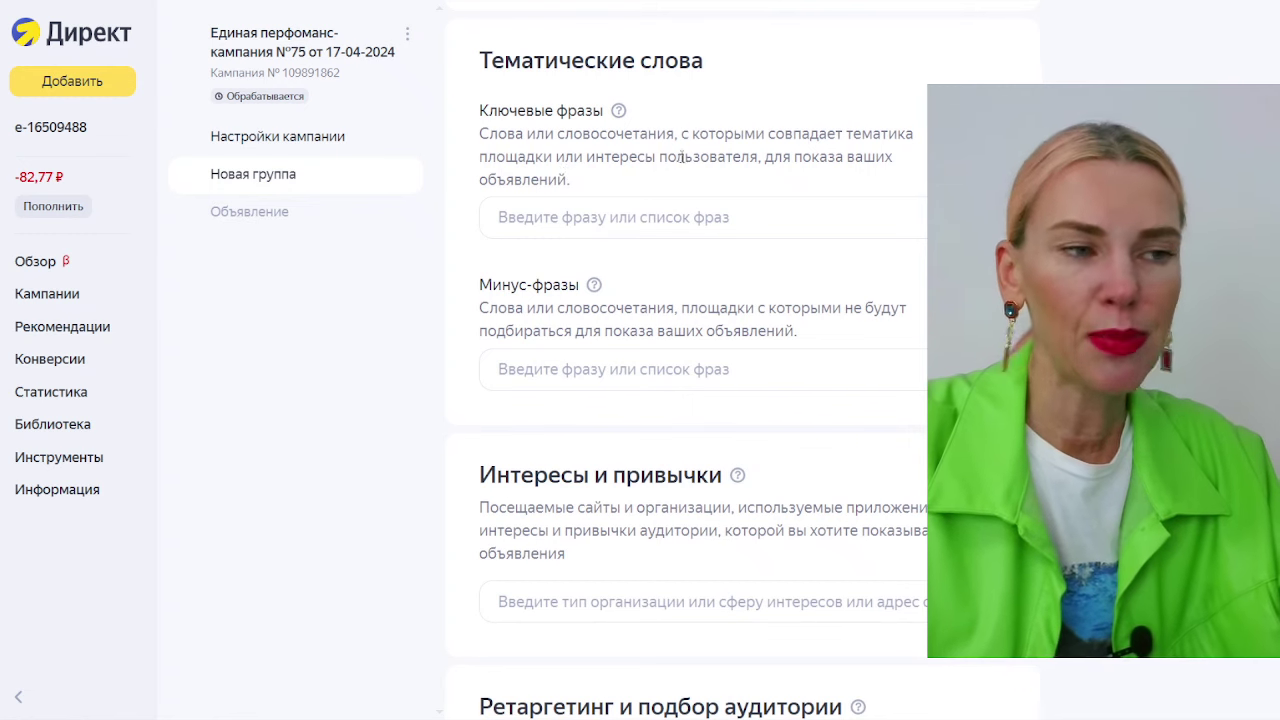
{"action": "scroll", "coordinate": [656, 204], "scroll_direction": "down", "scroll_amount": 4}
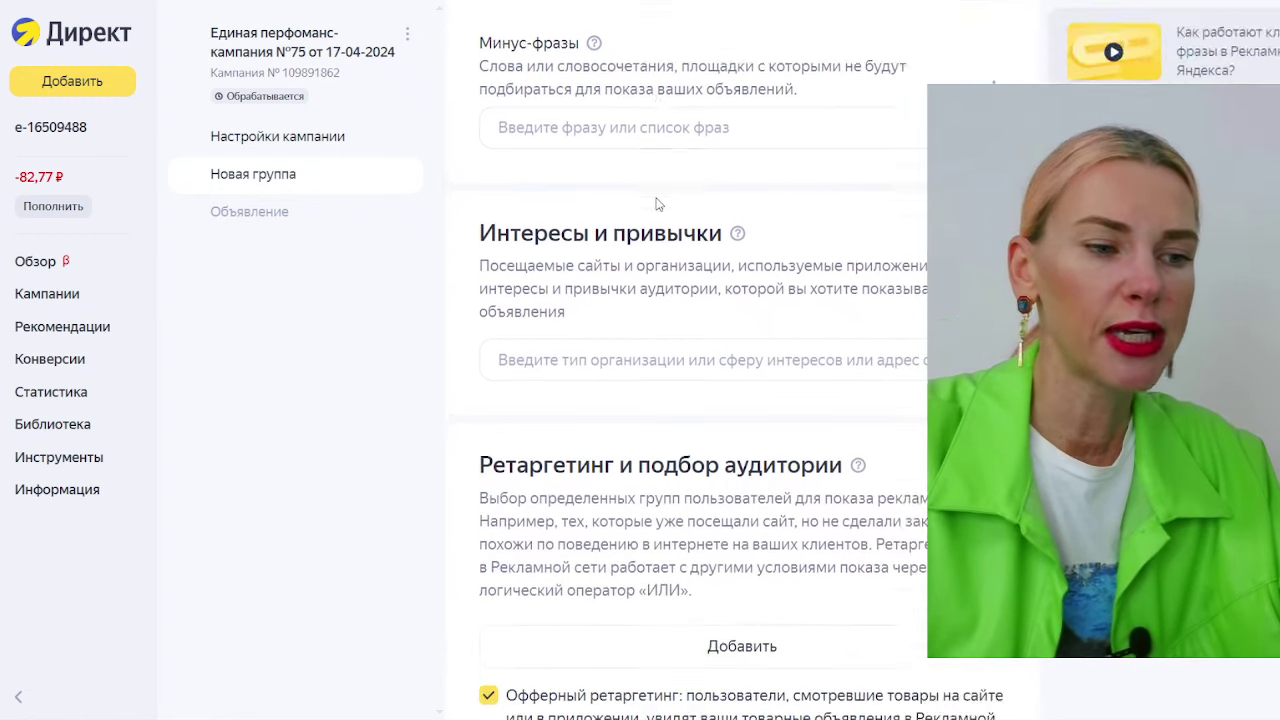
{"action": "scroll", "coordinate": [650, 244], "scroll_direction": "down", "scroll_amount": 2}
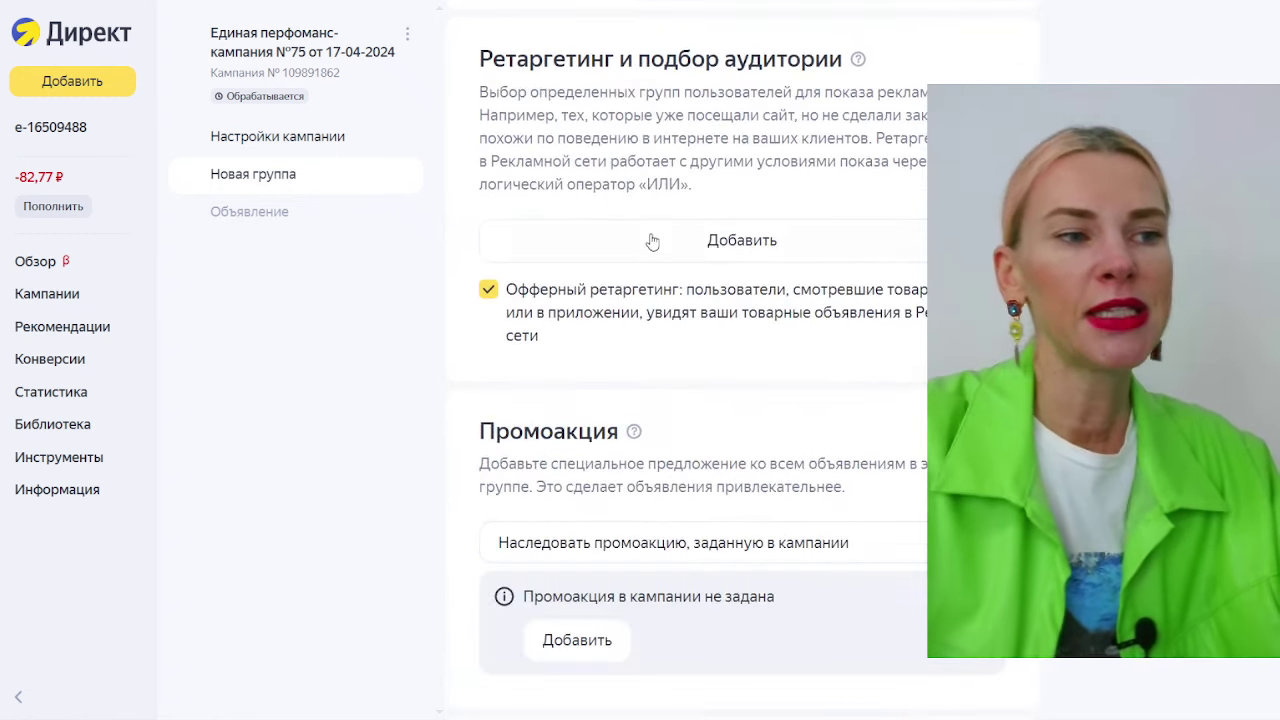
{"action": "scroll", "coordinate": [520, 180], "scroll_direction": "up", "scroll_amount": 1}
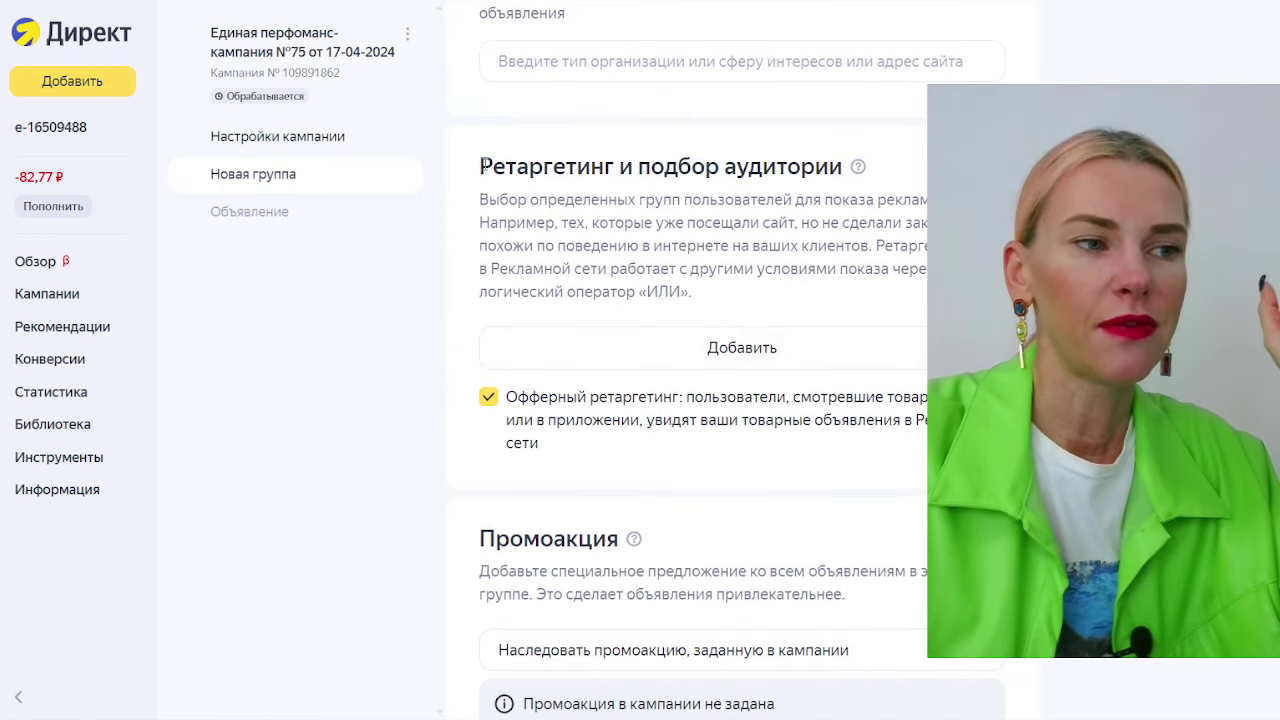
{"action": "left_click_drag", "start_coordinate": [480, 168], "coordinate": [614, 166]}
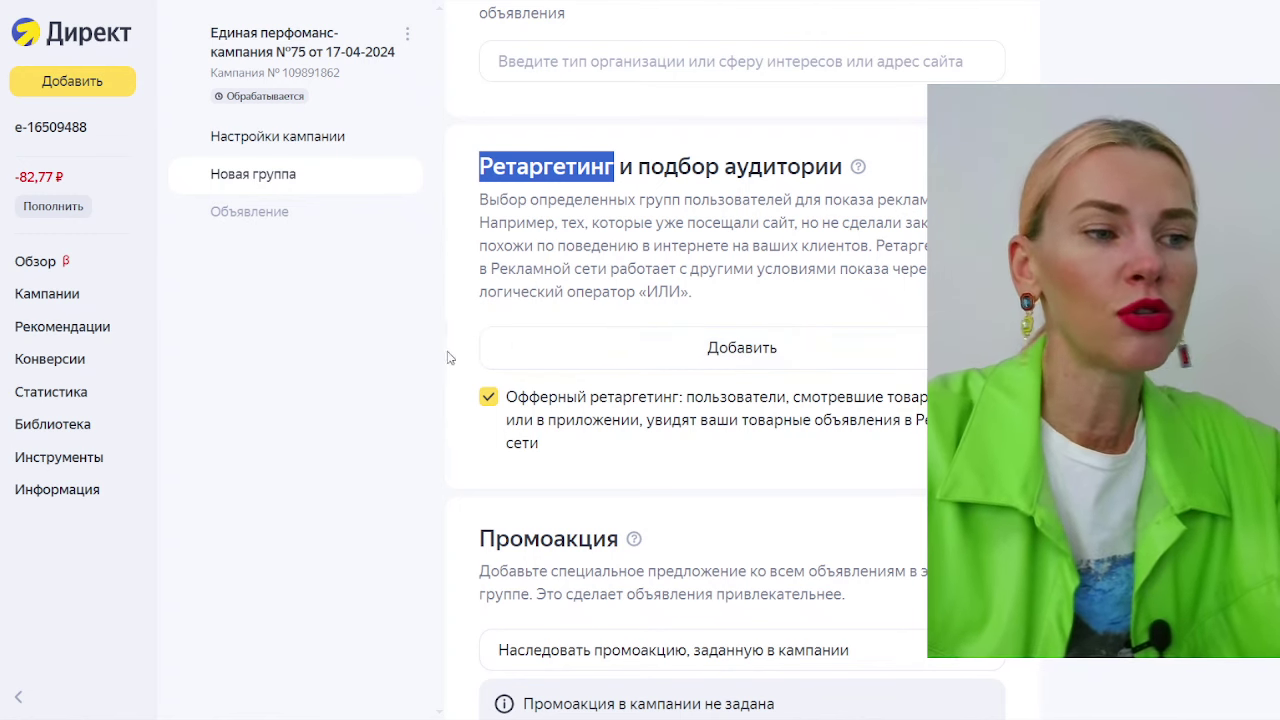
{"action": "left_click", "coordinate": [555, 350]}
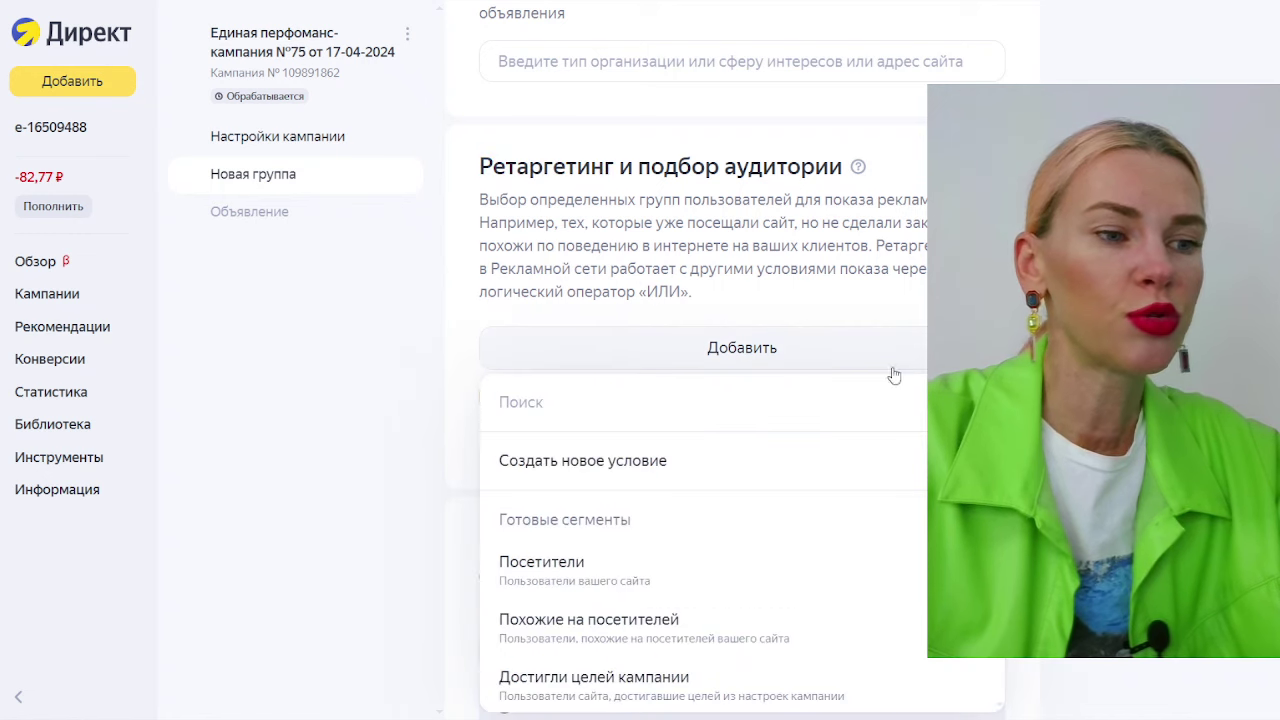
{"action": "scroll", "coordinate": [900, 375], "scroll_direction": "down", "scroll_amount": 1}
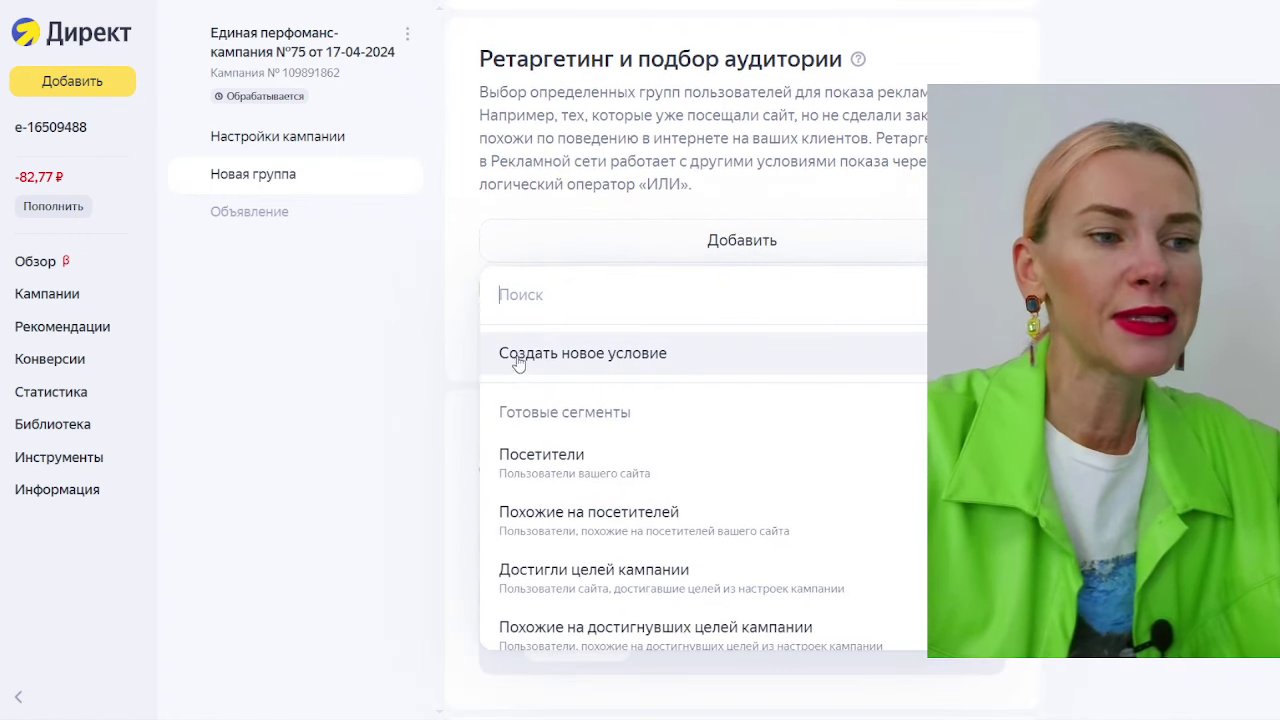
{"action": "left_click", "coordinate": [519, 363]}
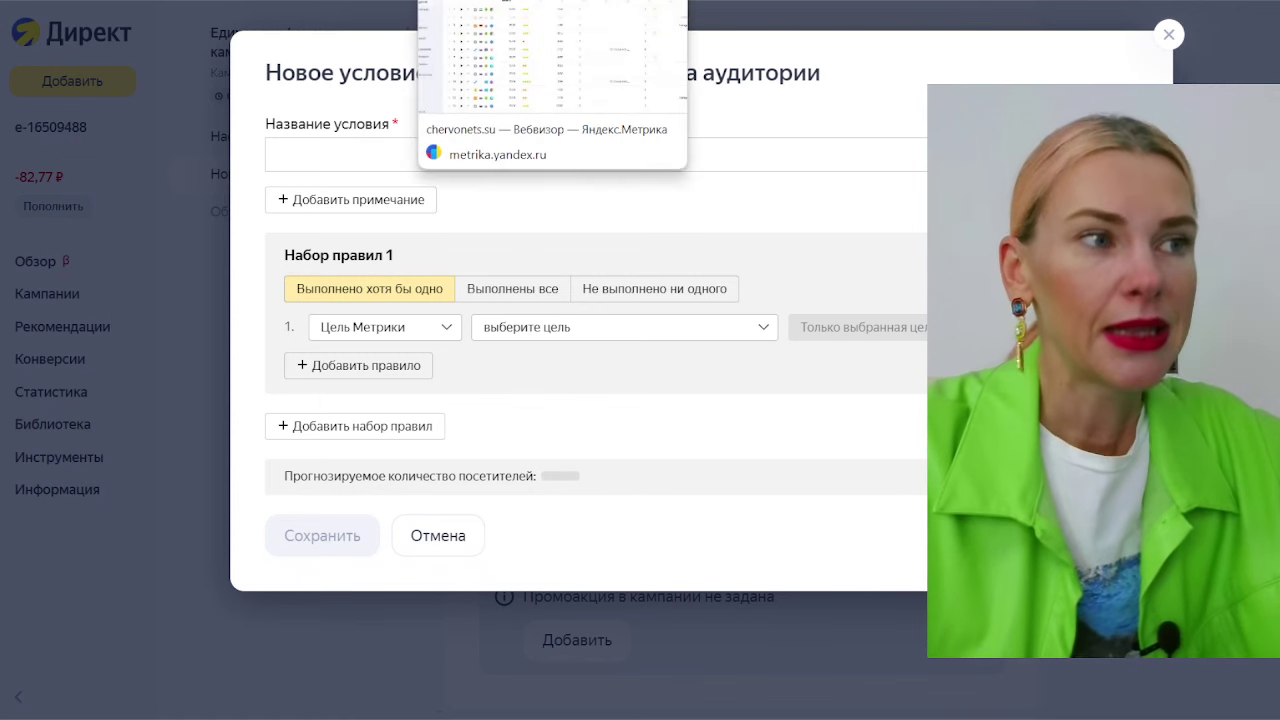
Step: View the course landing page, switch to Yandex Metrica and open the site's list of goals
{"action": "left_click", "coordinate": [470, 2]}
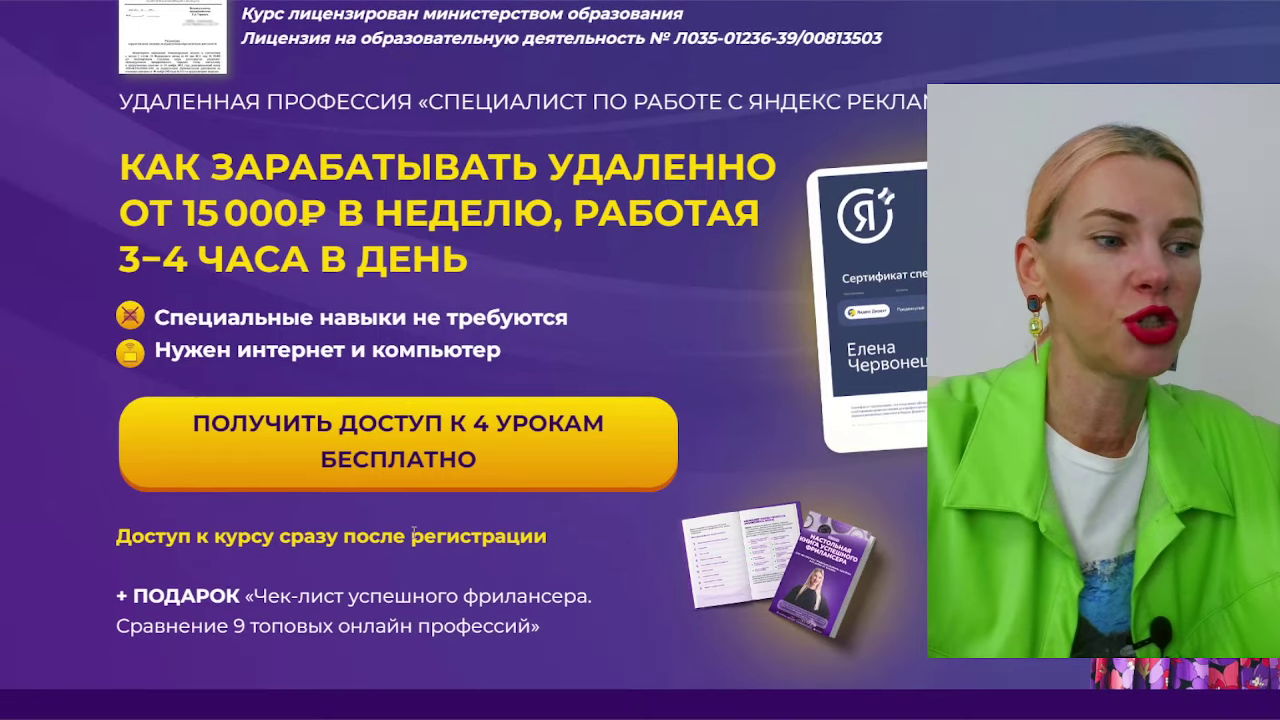
{"action": "left_click", "coordinate": [338, 440]}
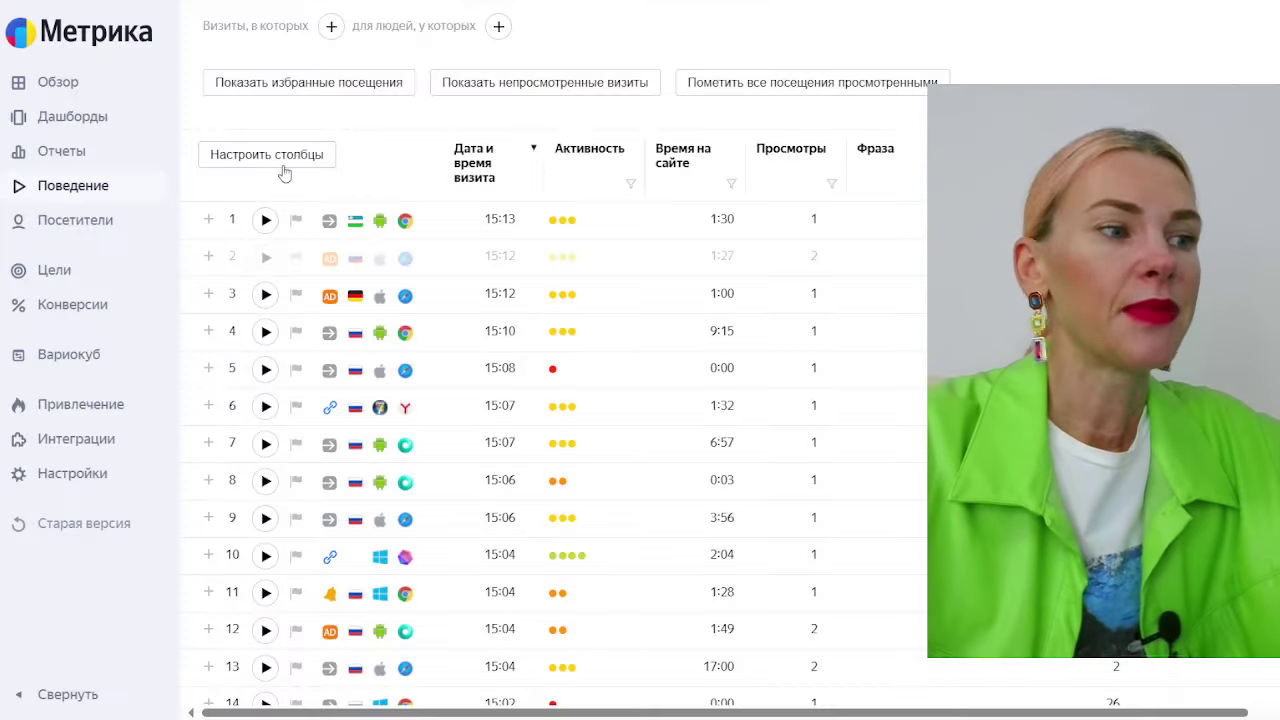
{"action": "scroll", "coordinate": [62, 470], "scroll_direction": "down", "scroll_amount": 1}
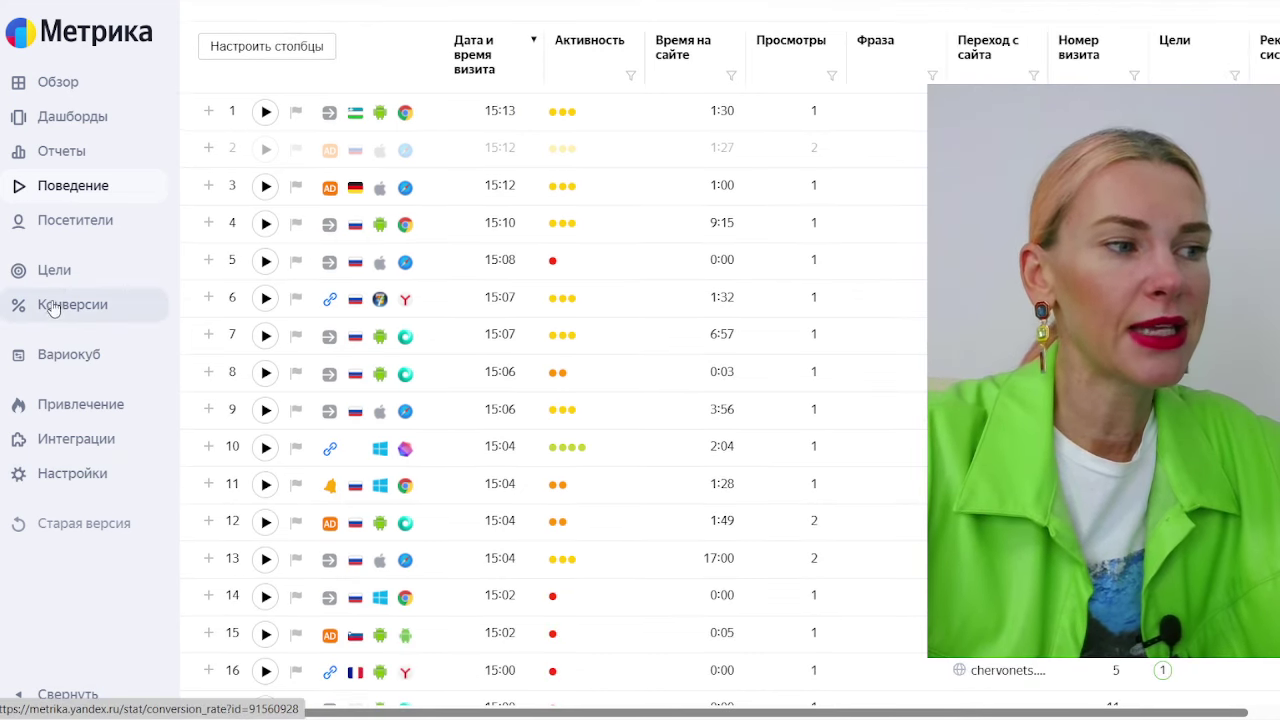
{"action": "left_click", "coordinate": [80, 272]}
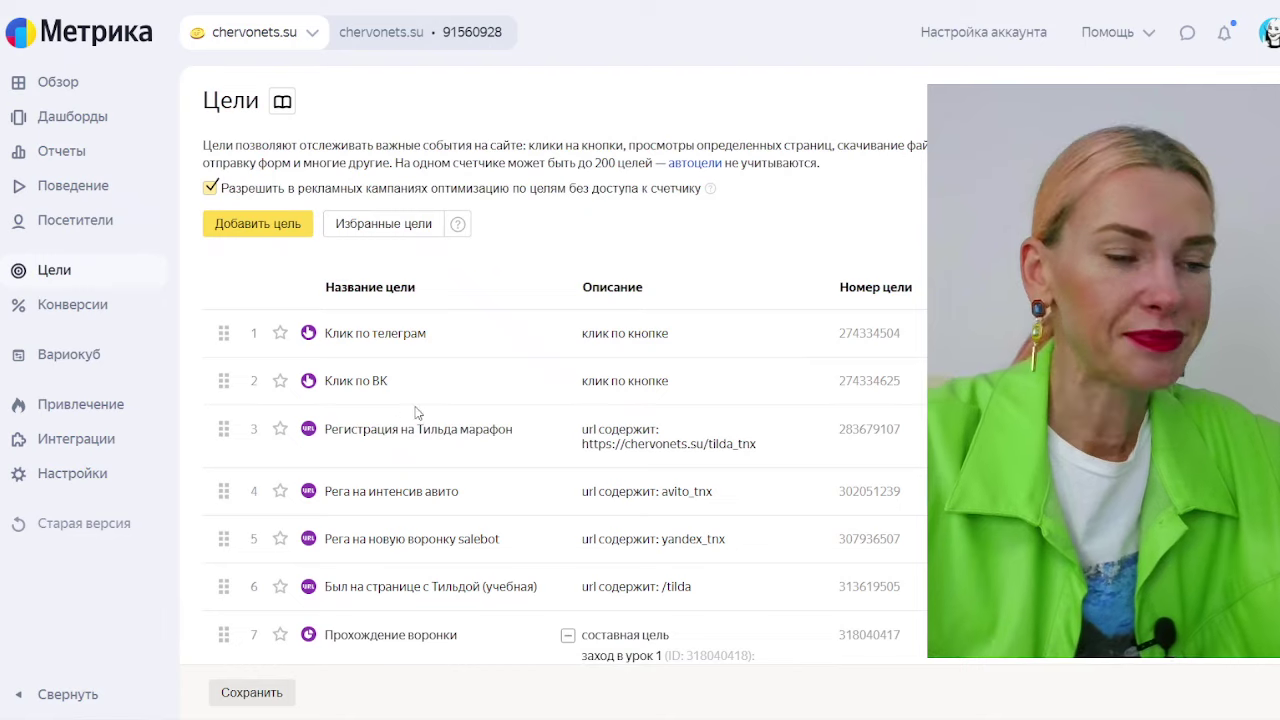
Step: Return to the Metrica goals list and copy the URL condition text «yandex_tnx» from the goal «Рега на новую воронку salebot»
{"action": "scroll", "coordinate": [418, 413], "scroll_direction": "down", "scroll_amount": 2}
{"action": "scroll", "coordinate": [409, 400], "scroll_direction": "up", "scroll_amount": 2}
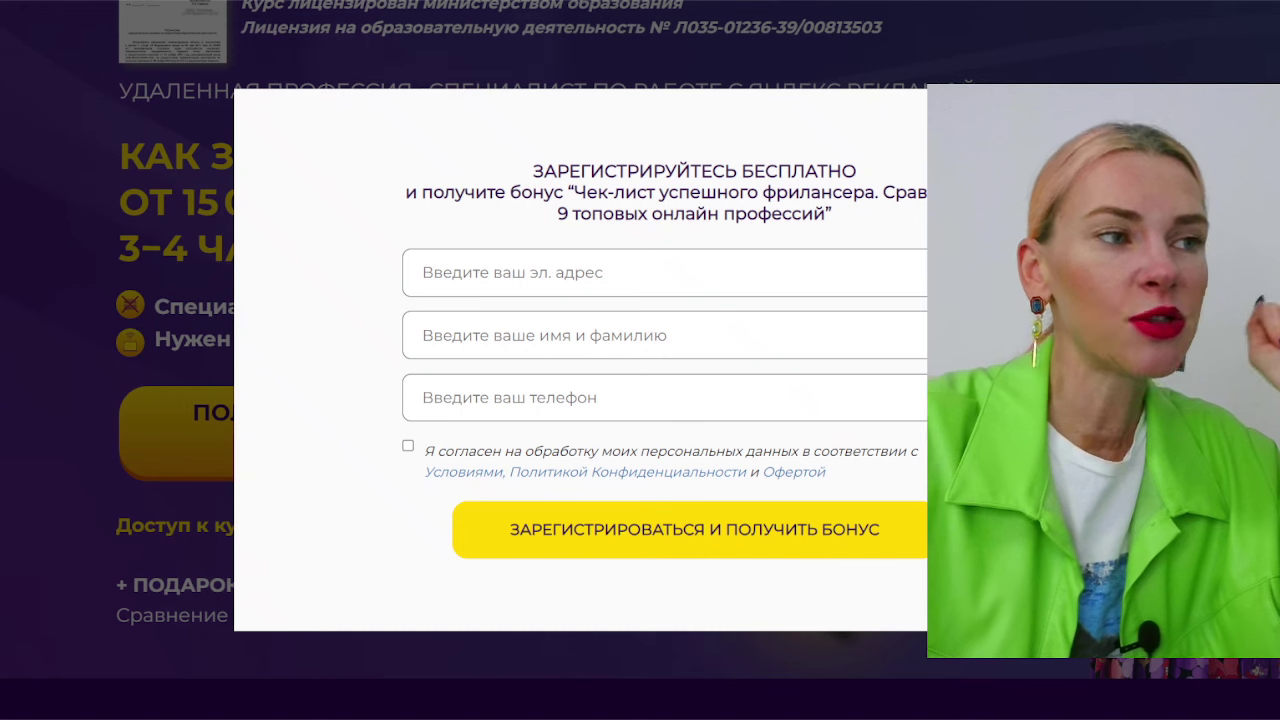
{"action": "mouse_move", "coordinate": [400, 0]}
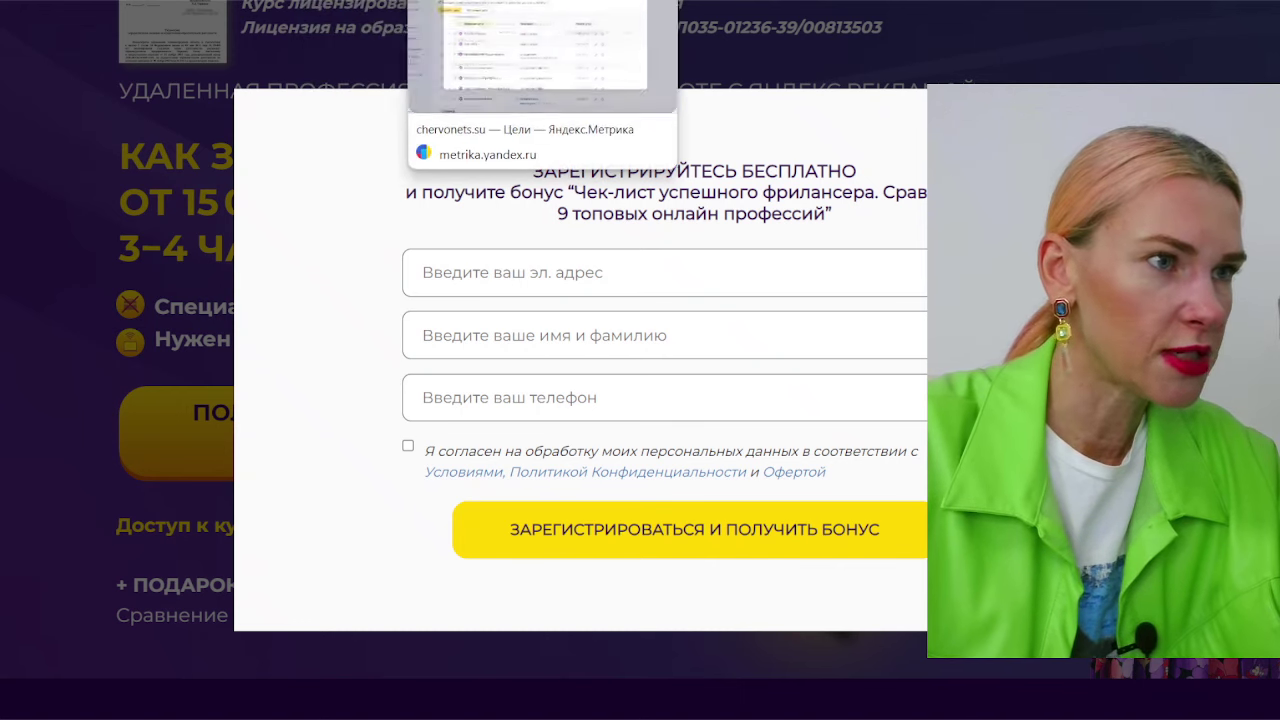
{"action": "left_click", "coordinate": [546, 8]}
{"action": "scroll", "coordinate": [540, 499], "scroll_direction": "down", "scroll_amount": 4}
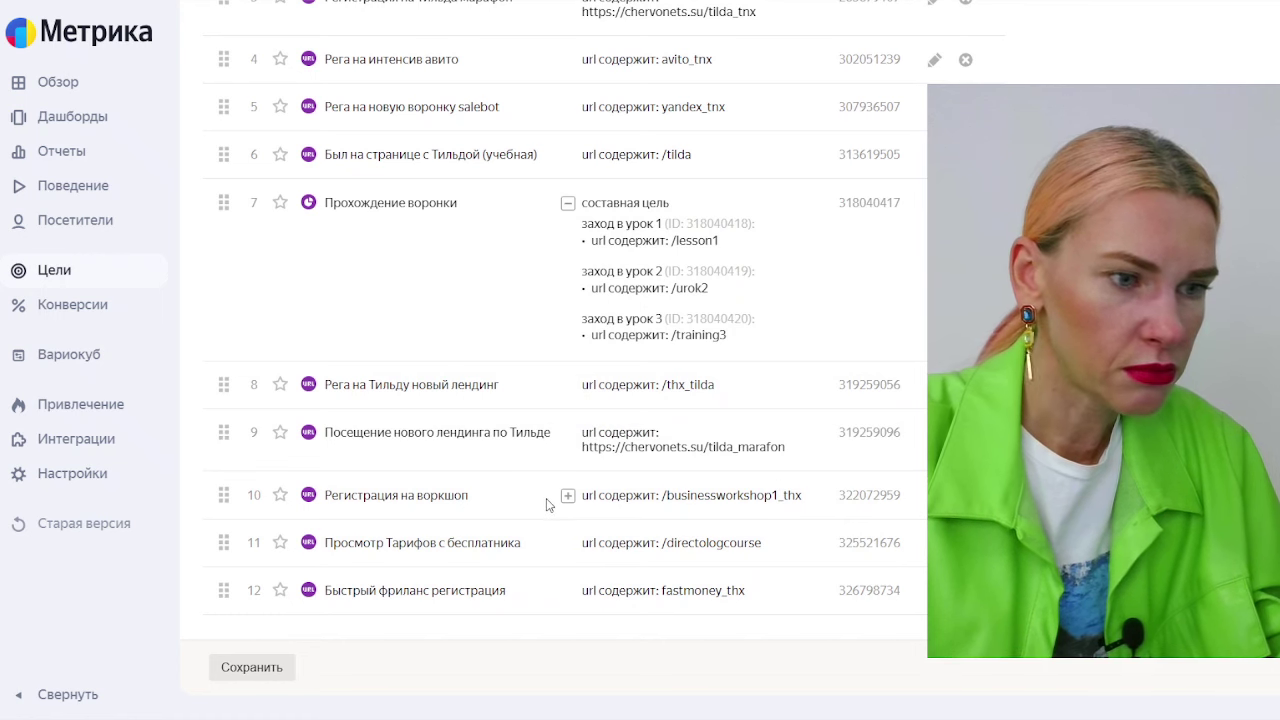
{"action": "scroll", "coordinate": [544, 548], "scroll_direction": "up", "scroll_amount": 1}
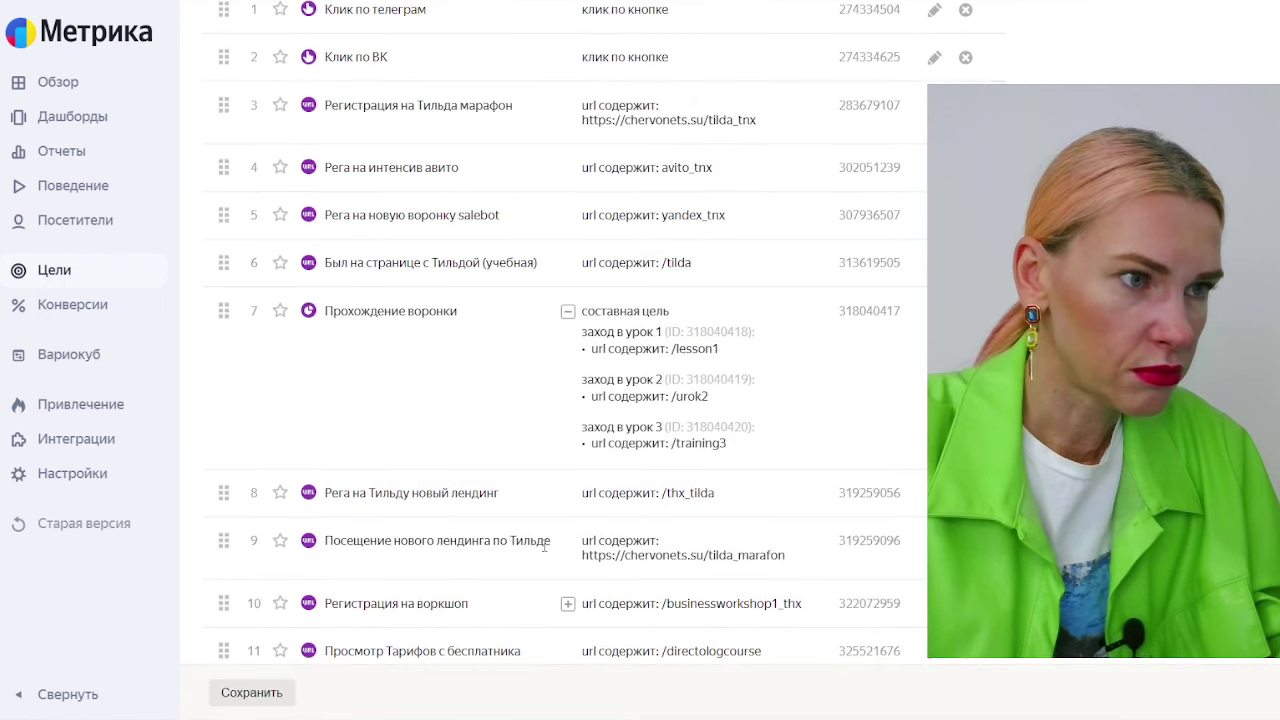
{"action": "left_click_drag", "start_coordinate": [733, 222], "coordinate": [666, 229]}
{"action": "key", "text": "ctrl+c"}
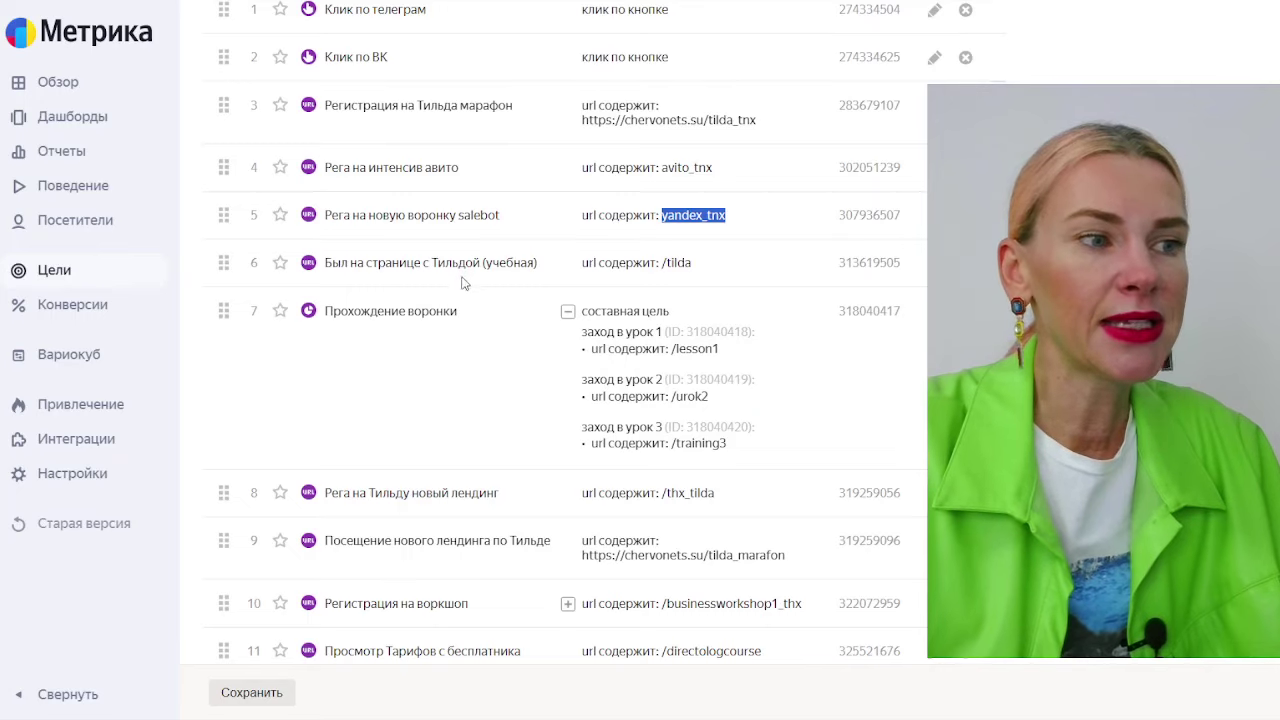
Step: Start adding a new goal to the chervonets.su counter
{"action": "scroll", "coordinate": [425, 340], "scroll_direction": "up", "scroll_amount": 3}
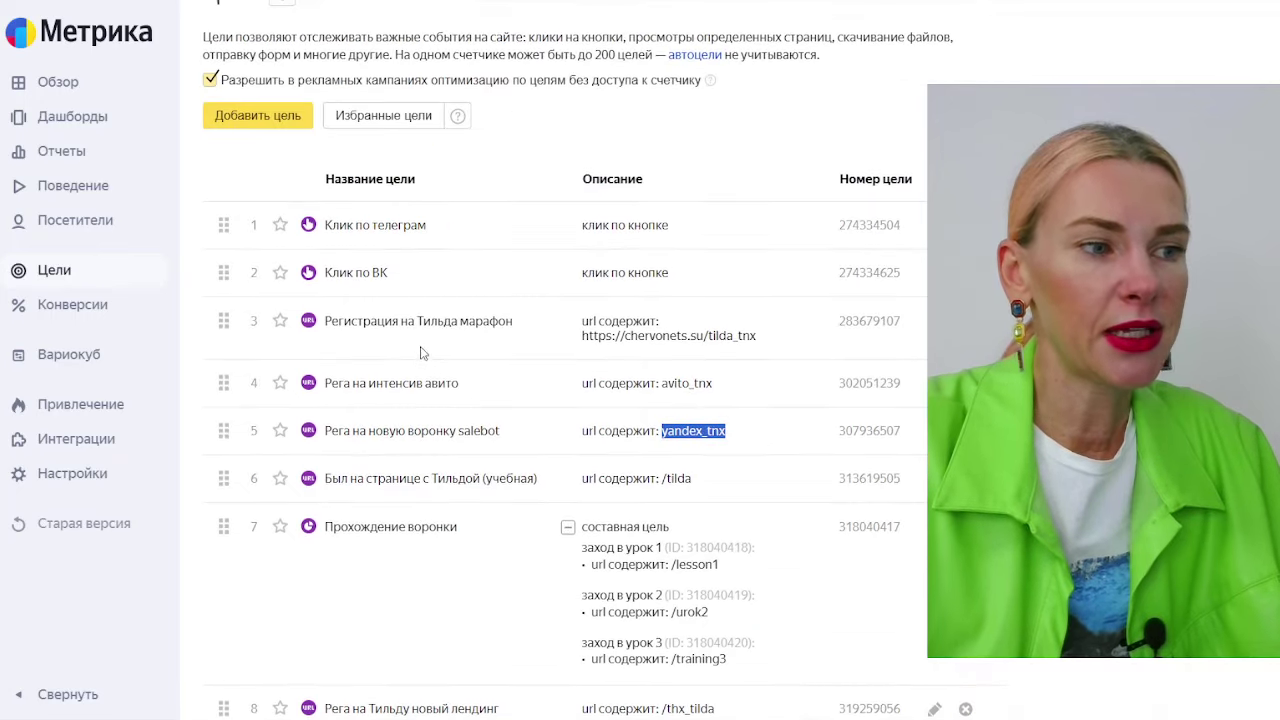
{"action": "left_click", "coordinate": [254, 116]}
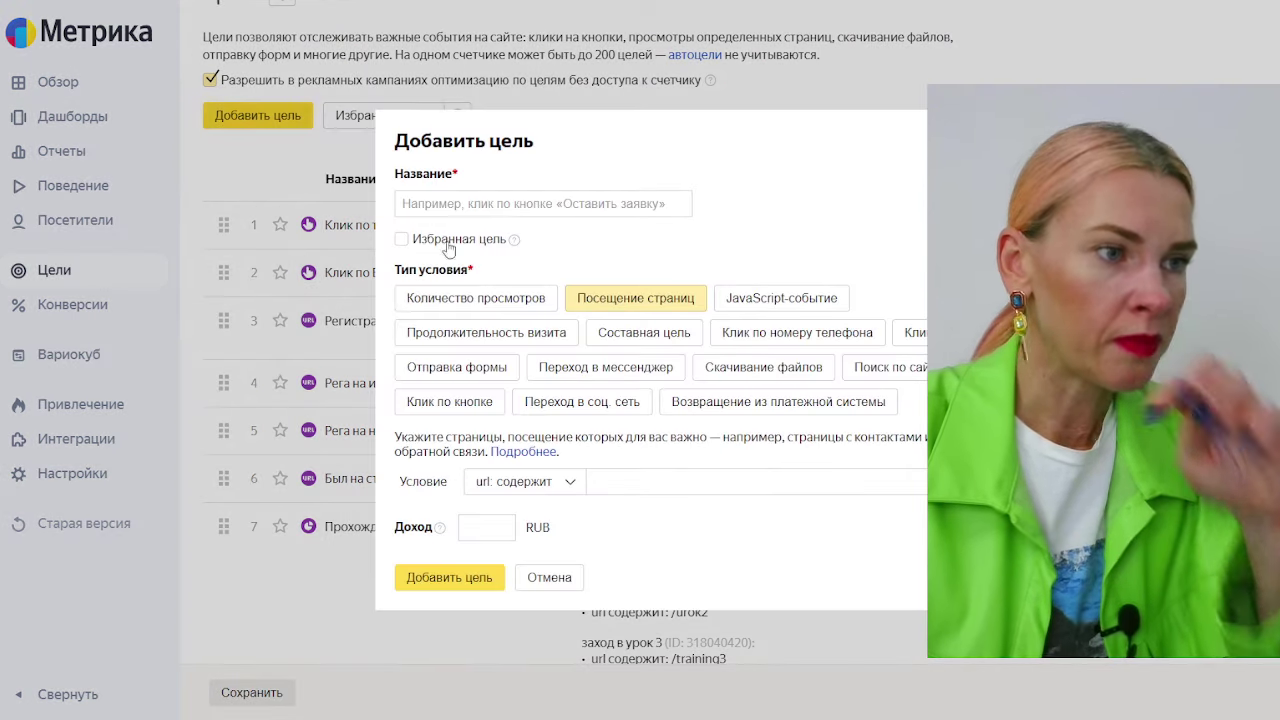
{"action": "left_click", "coordinate": [440, 203]}
{"action": "type", "text": "Htub"}
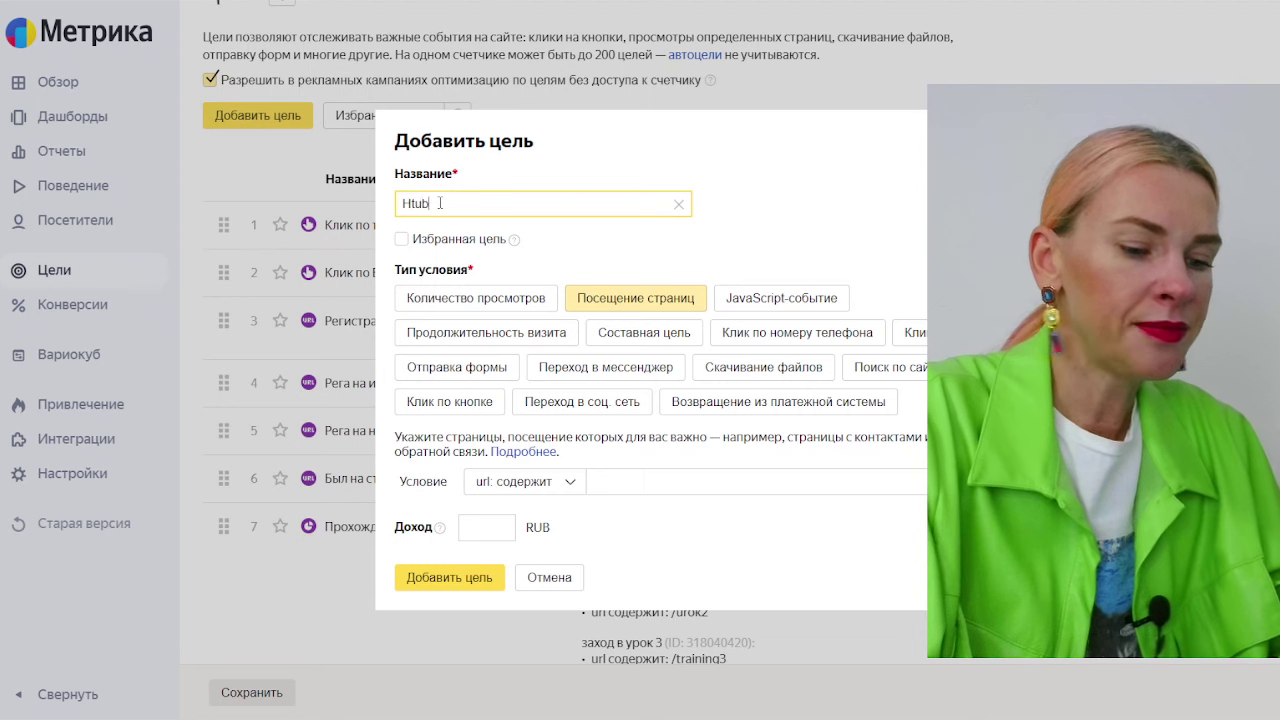
{"action": "type", "text": "cnhfw"}
{"action": "key", "text": "BackSpace"}
{"action": "key", "text": "BackSpace"}
{"action": "key", "text": "BackSpace"}
{"action": "key", "text": "BackSpace"}
{"action": "key", "text": "BackSpace"}
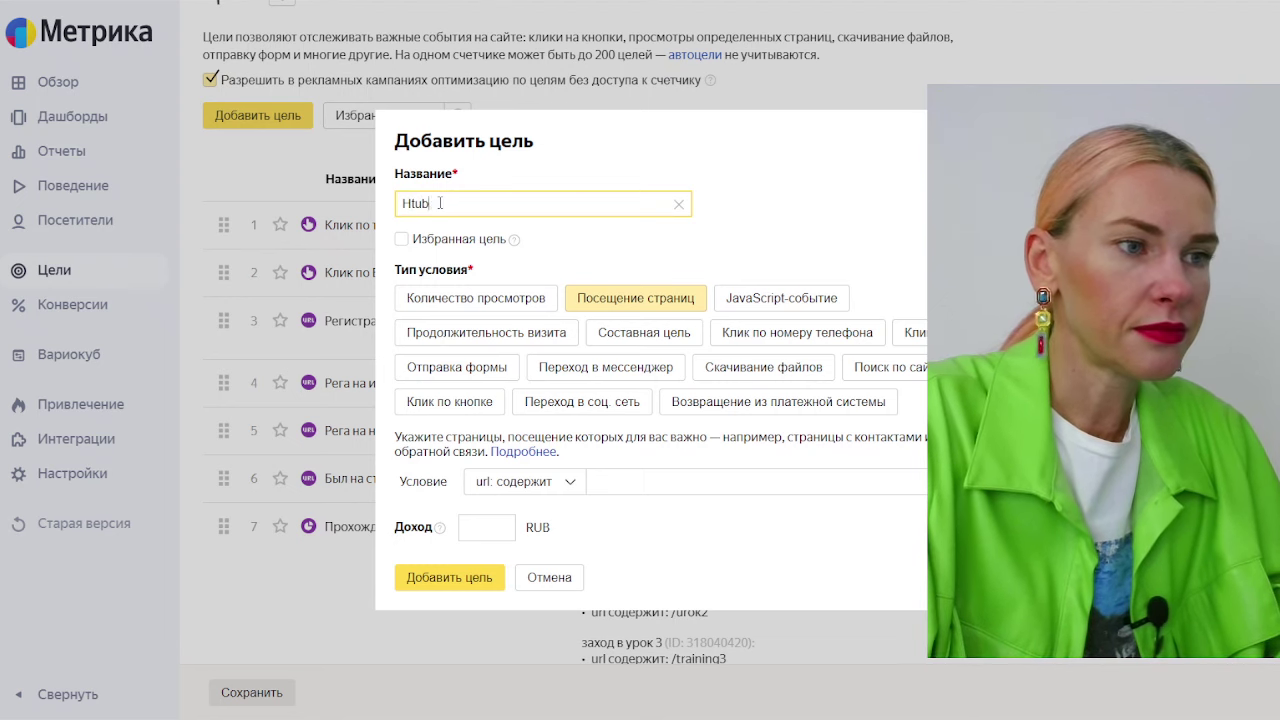
{"action": "key", "text": "BackSpace"}
{"action": "key", "text": "BackSpace"}
{"action": "key", "text": "BackSpace"}
{"action": "key", "text": "BackSpace"}
Step: Name the new goal «Регистрация в воронку» and set its page-visit condition to «url: содержит» yandex_tnx
{"action": "type", "text": "Регист"}
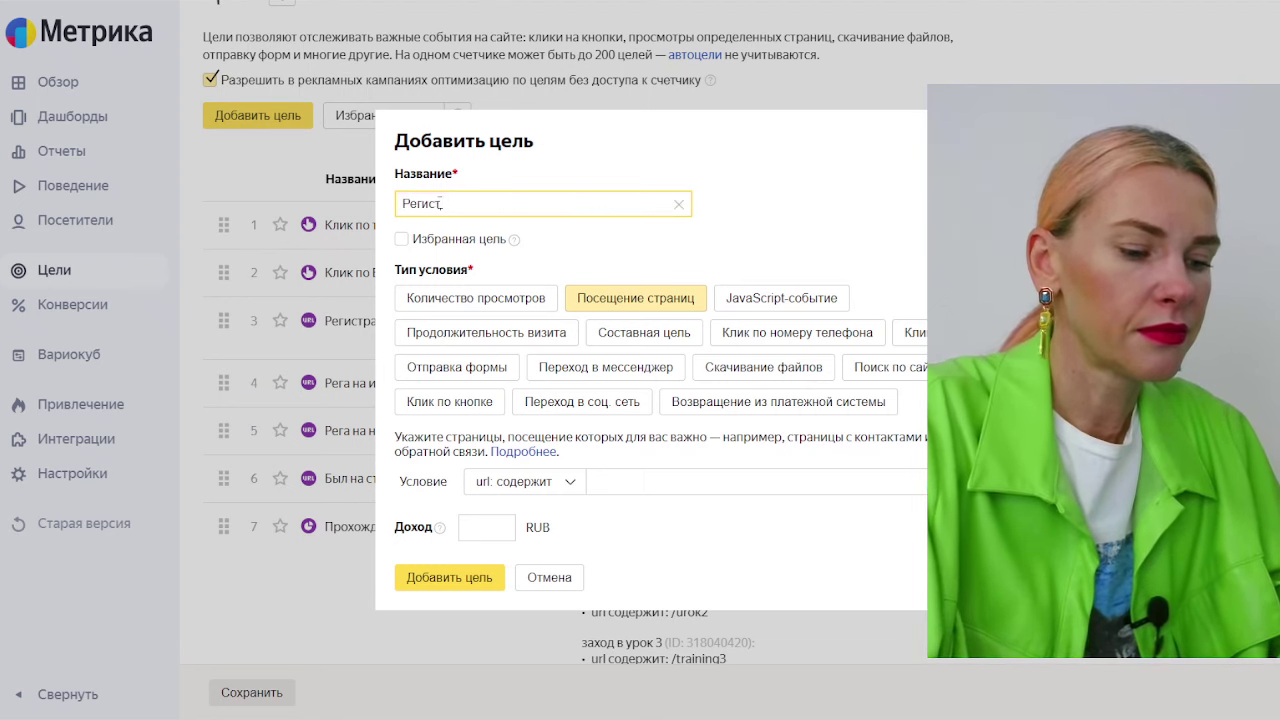
{"action": "type", "text": "рация "}
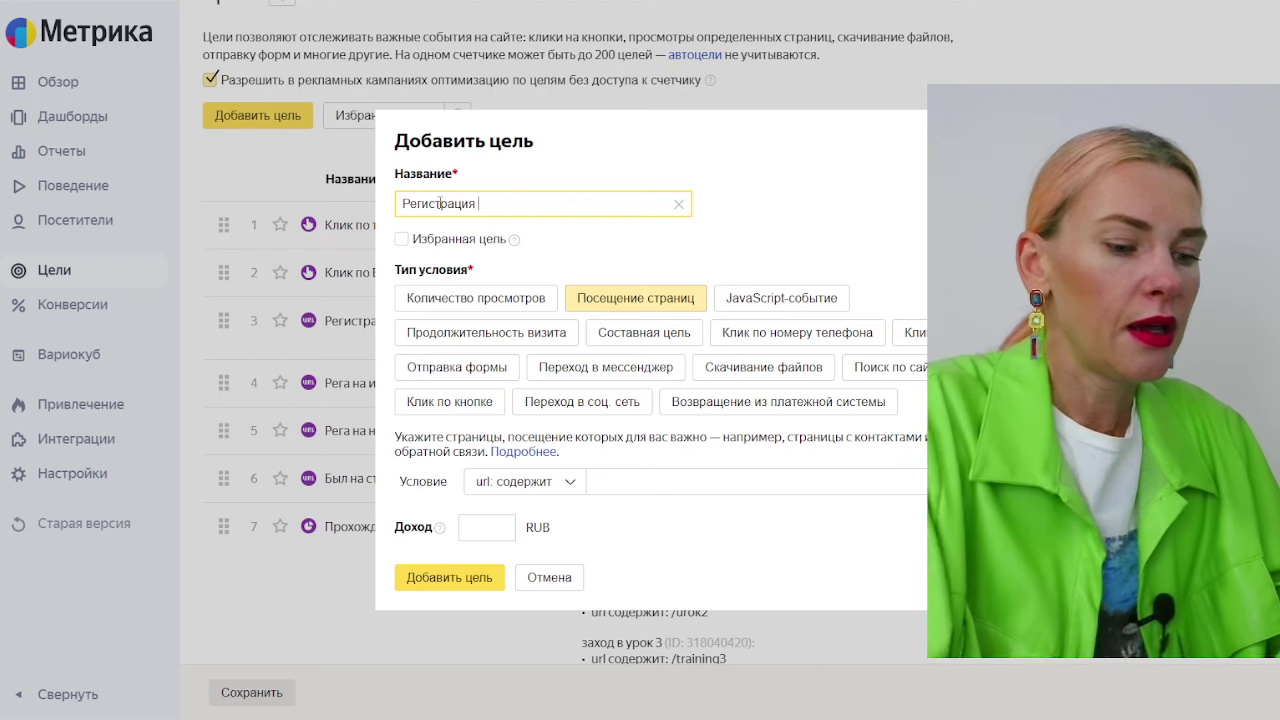
{"action": "type", "text": "в воронку"}
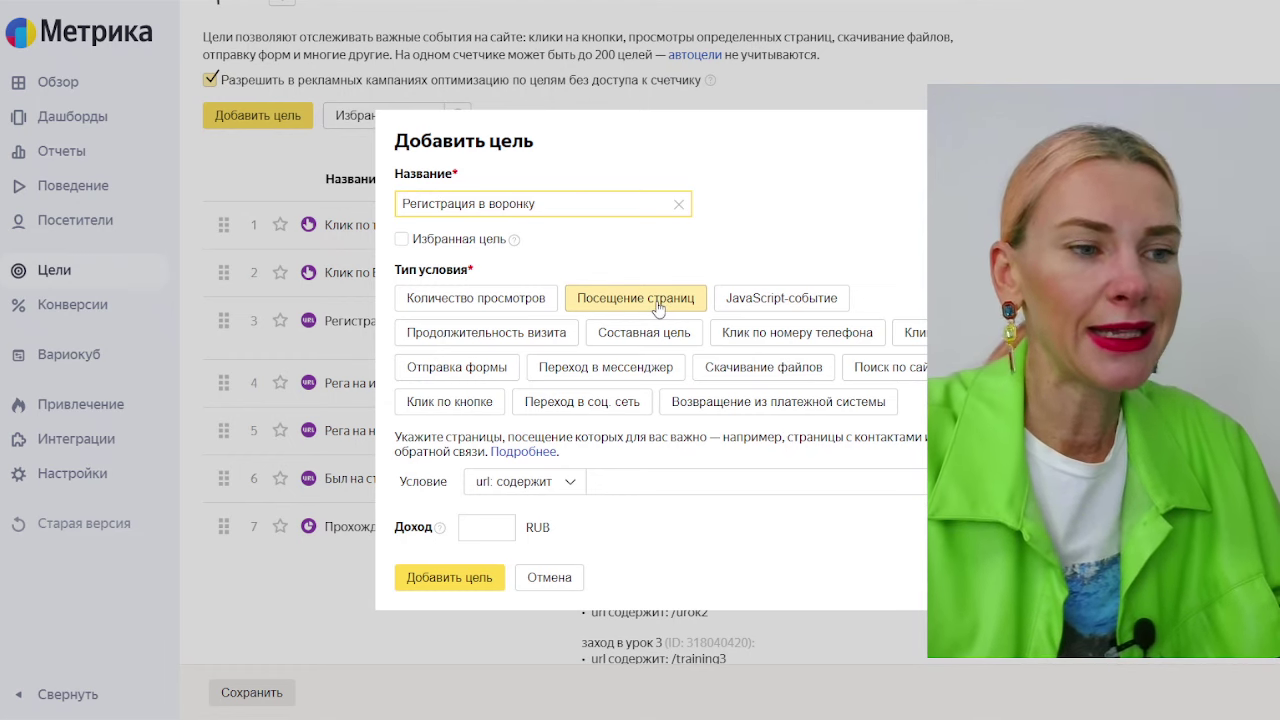
{"action": "left_click", "coordinate": [608, 488]}
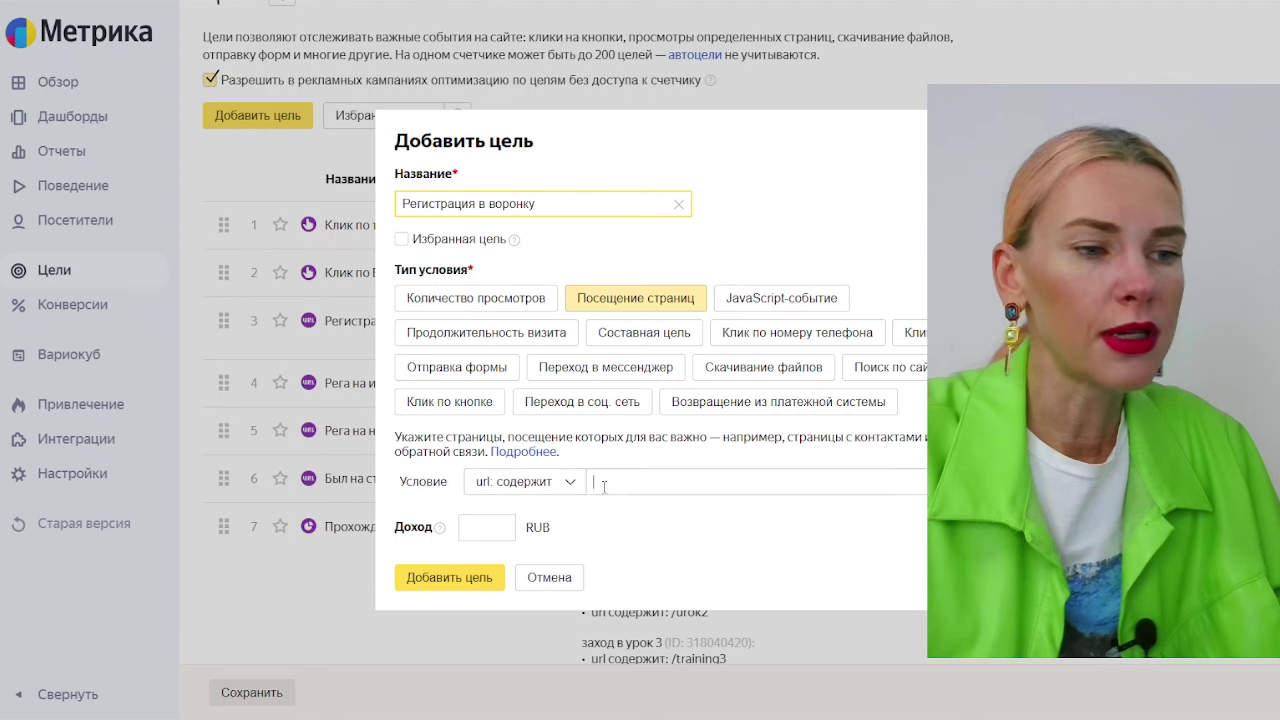
{"action": "key", "text": "ctrl+v"}
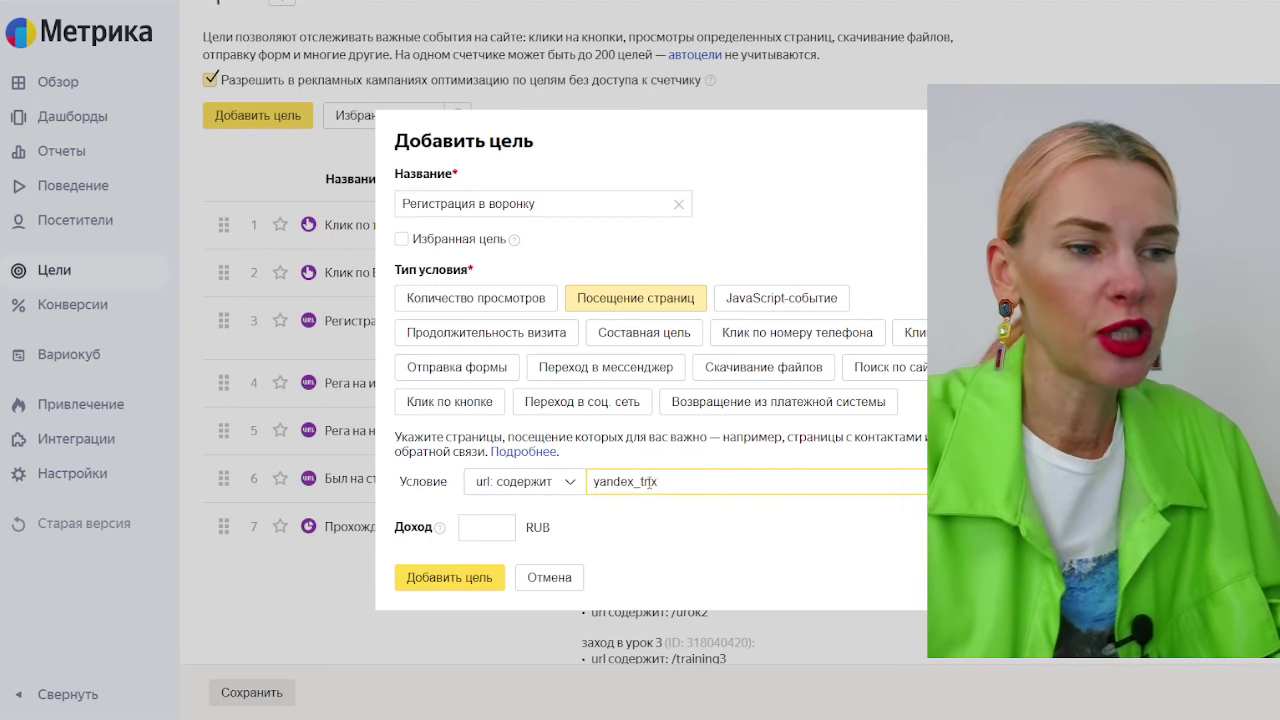
Step: Compare the goal's URL condition with the thank-you page, and close the goal form without adding the goal
{"action": "left_click_drag", "start_coordinate": [658, 482], "coordinate": [590, 482]}
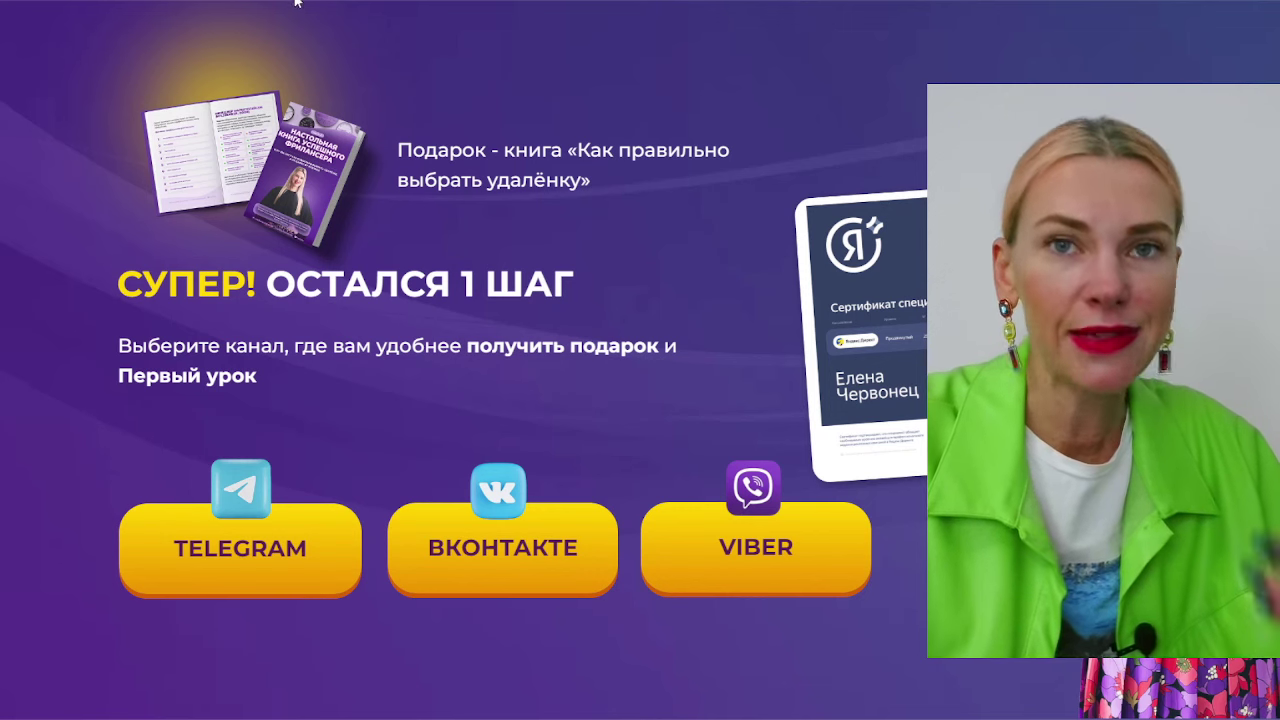
{"action": "mouse_move", "coordinate": [349, 98]}
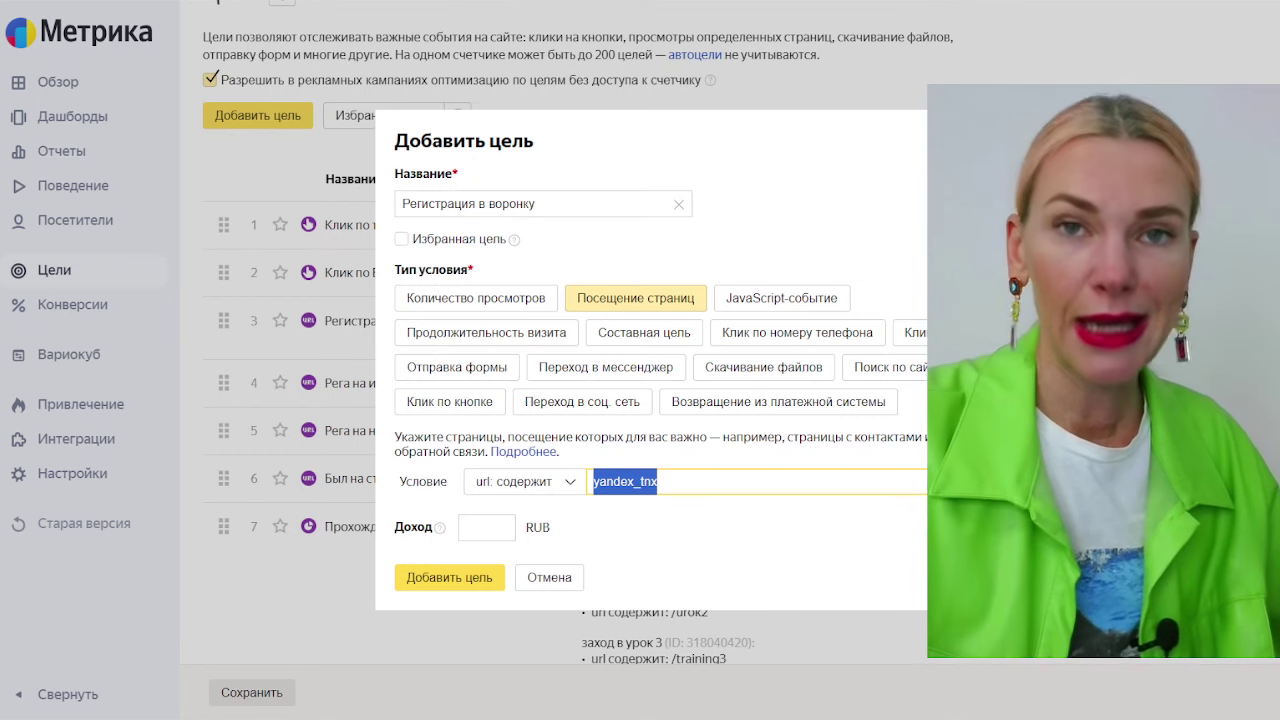
{"action": "key", "text": "Escape"}
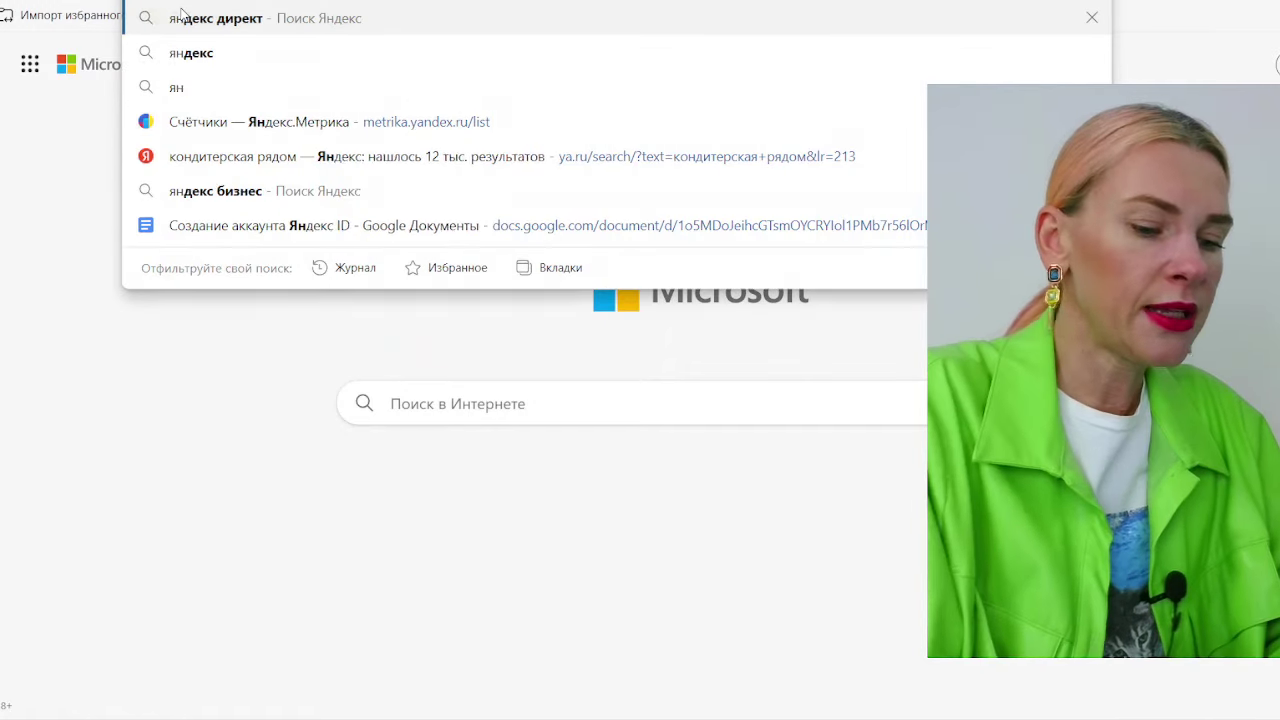
Step: Open the earlier Yandex search «кондитерская рядом» from the browser history suggestions and look through the results
{"action": "type", "text": "яндекс"}
{"action": "left_click", "coordinate": [181, 16]}
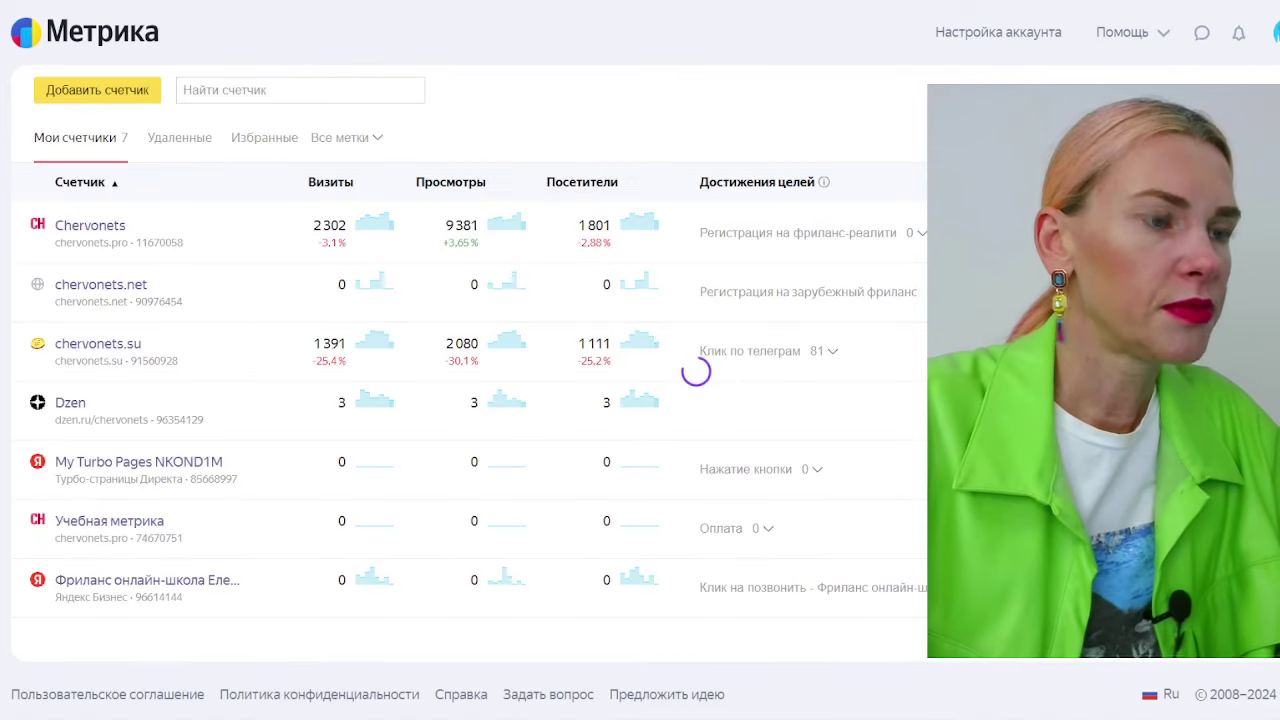
{"action": "key", "text": "ctrl+l"}
{"action": "type", "text": "яндекс"}
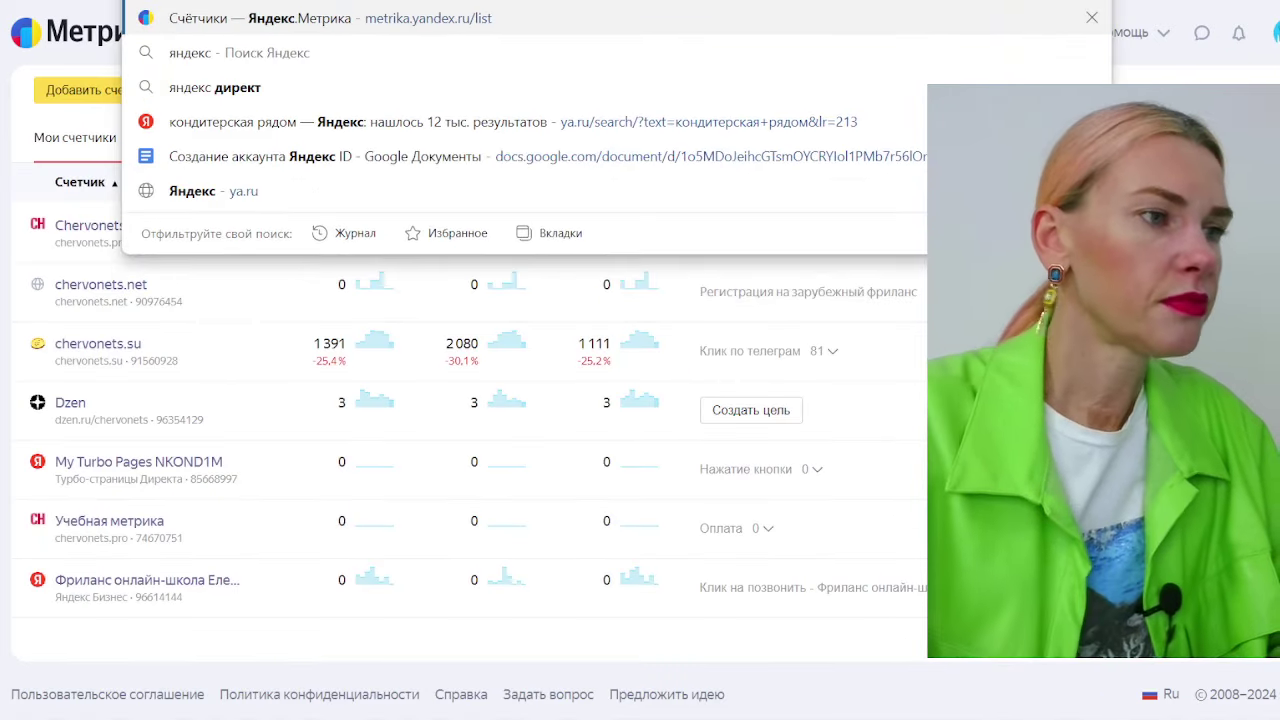
{"action": "left_click", "coordinate": [193, 117]}
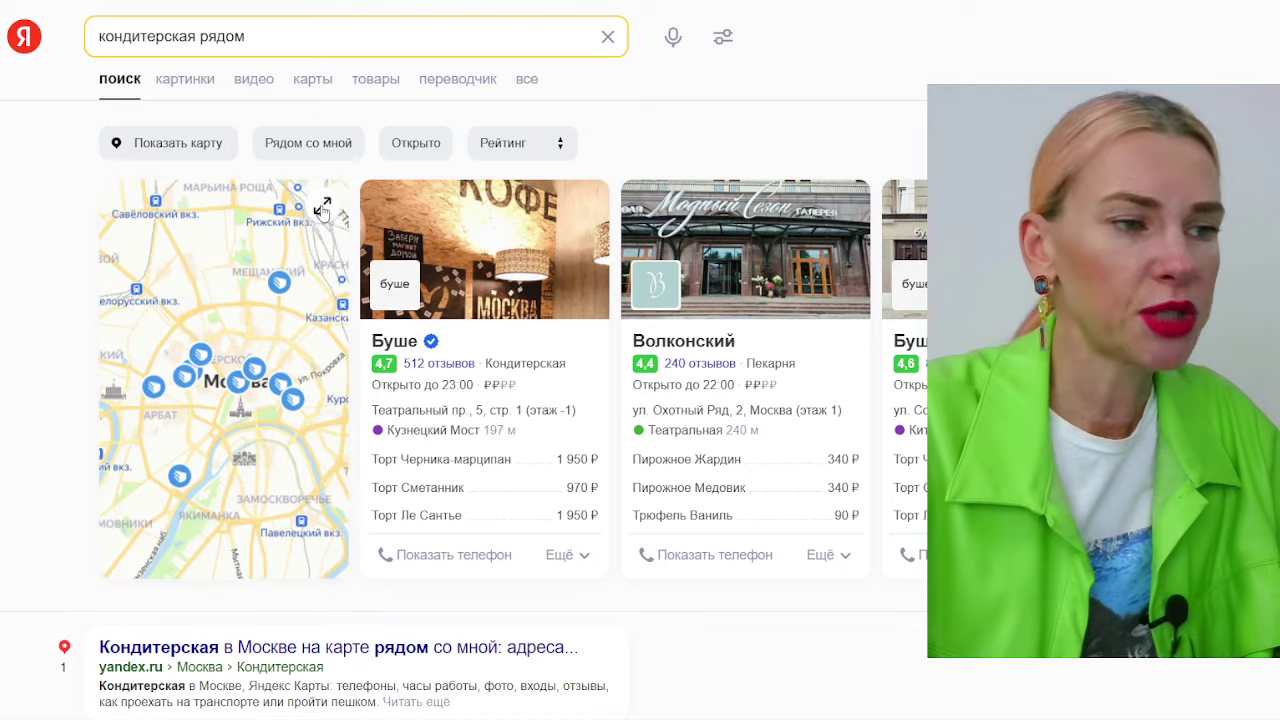
{"action": "scroll", "coordinate": [390, 305], "scroll_direction": "down", "scroll_amount": 5}
{"action": "scroll", "coordinate": [390, 305], "scroll_direction": "down", "scroll_amount": 2}
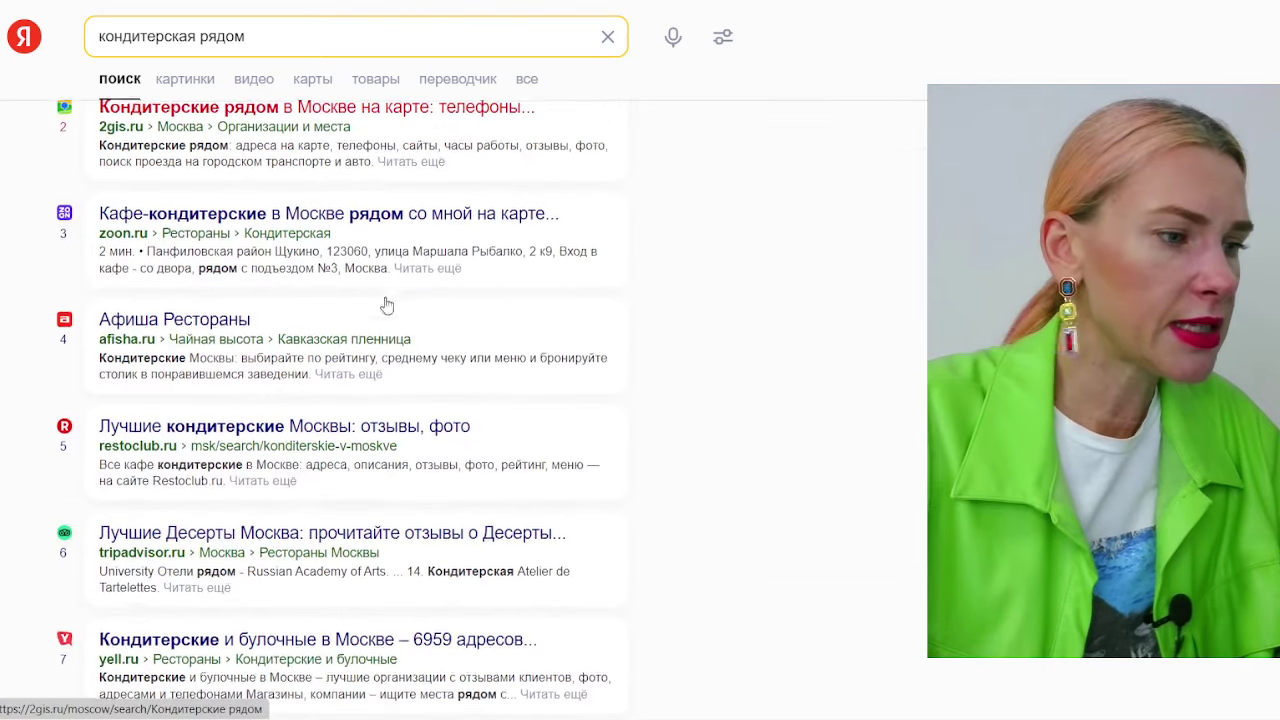
{"action": "scroll", "coordinate": [385, 304], "scroll_direction": "up", "scroll_amount": 7}
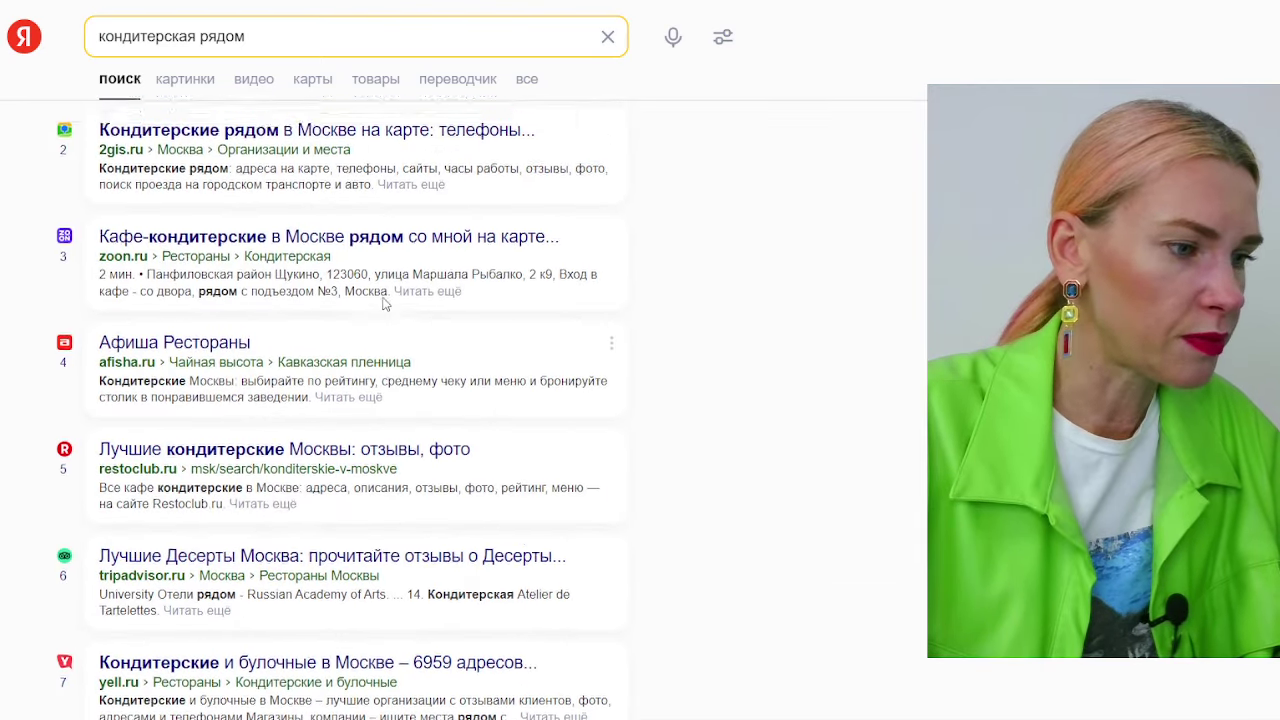
Step: Search Yandex for «школа балета» and open the akterstudio.ru site from the results
{"action": "left_click", "coordinate": [300, 36]}
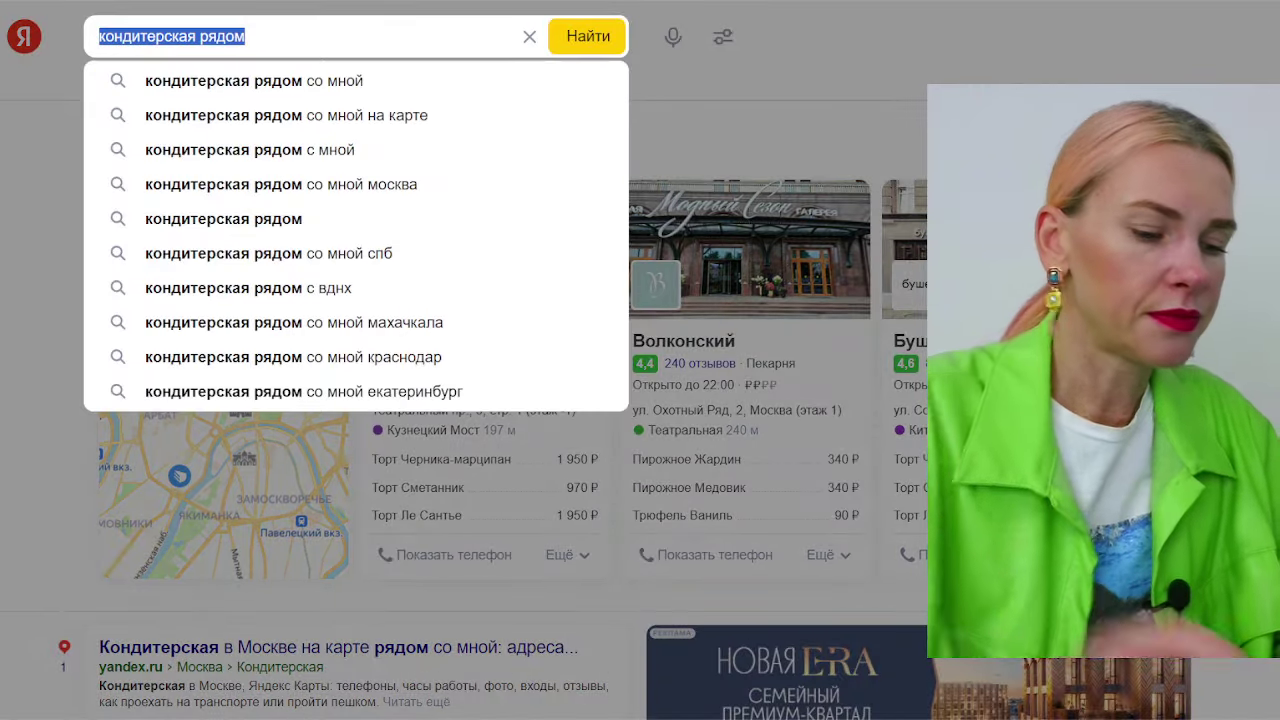
{"action": "type", "text": "школа бале"}
{"action": "type", "text": "та"}
{"action": "key", "text": "Return"}
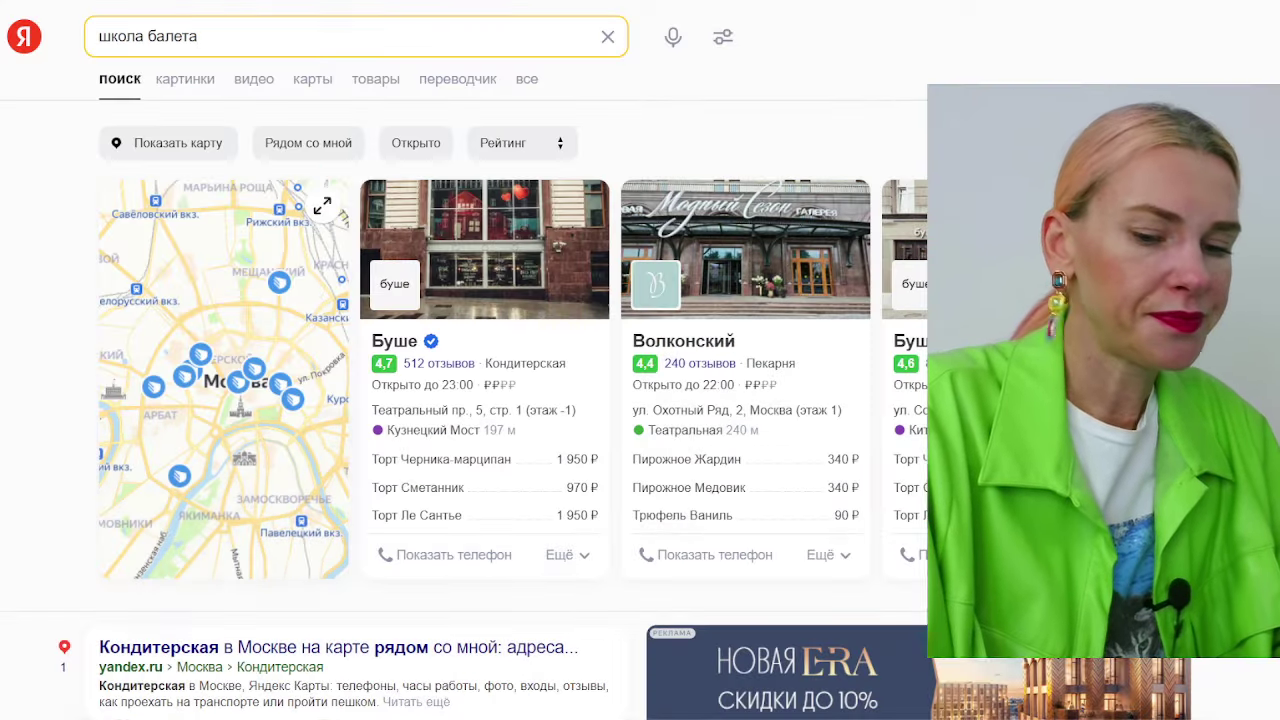
{"action": "scroll", "coordinate": [380, 350], "scroll_direction": "down", "scroll_amount": 4}
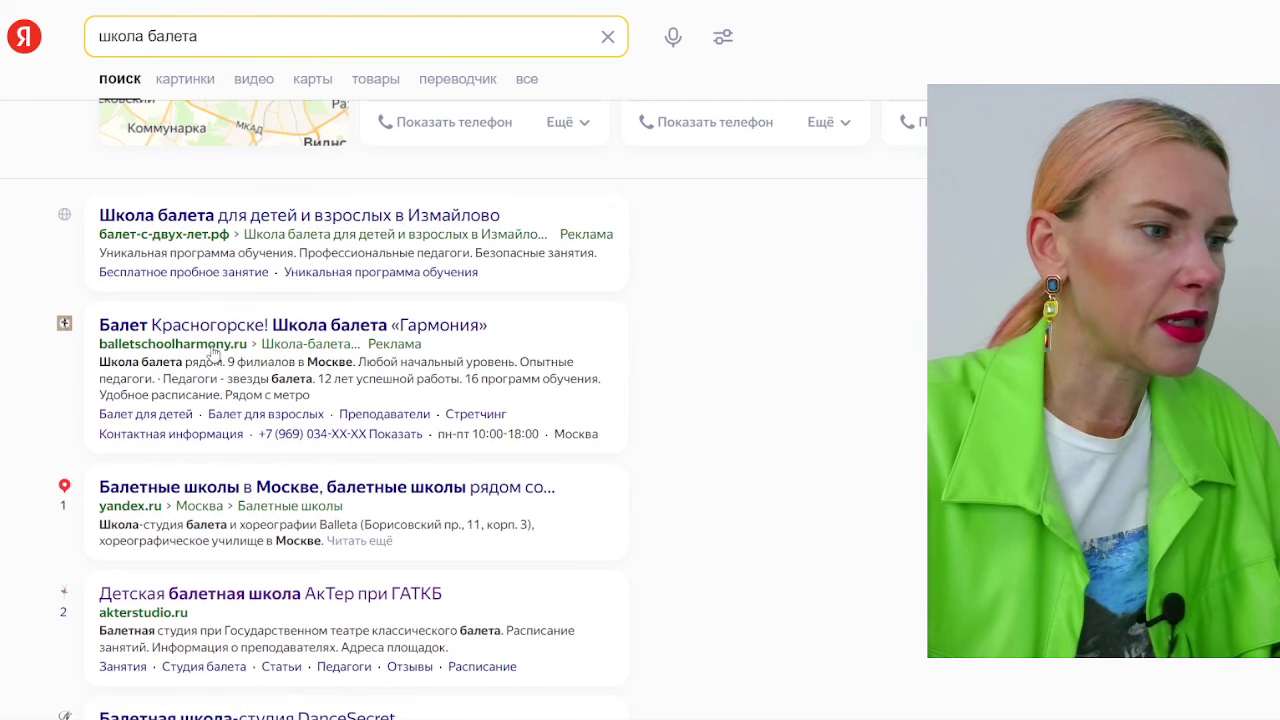
{"action": "scroll", "coordinate": [188, 425], "scroll_direction": "down", "scroll_amount": 1}
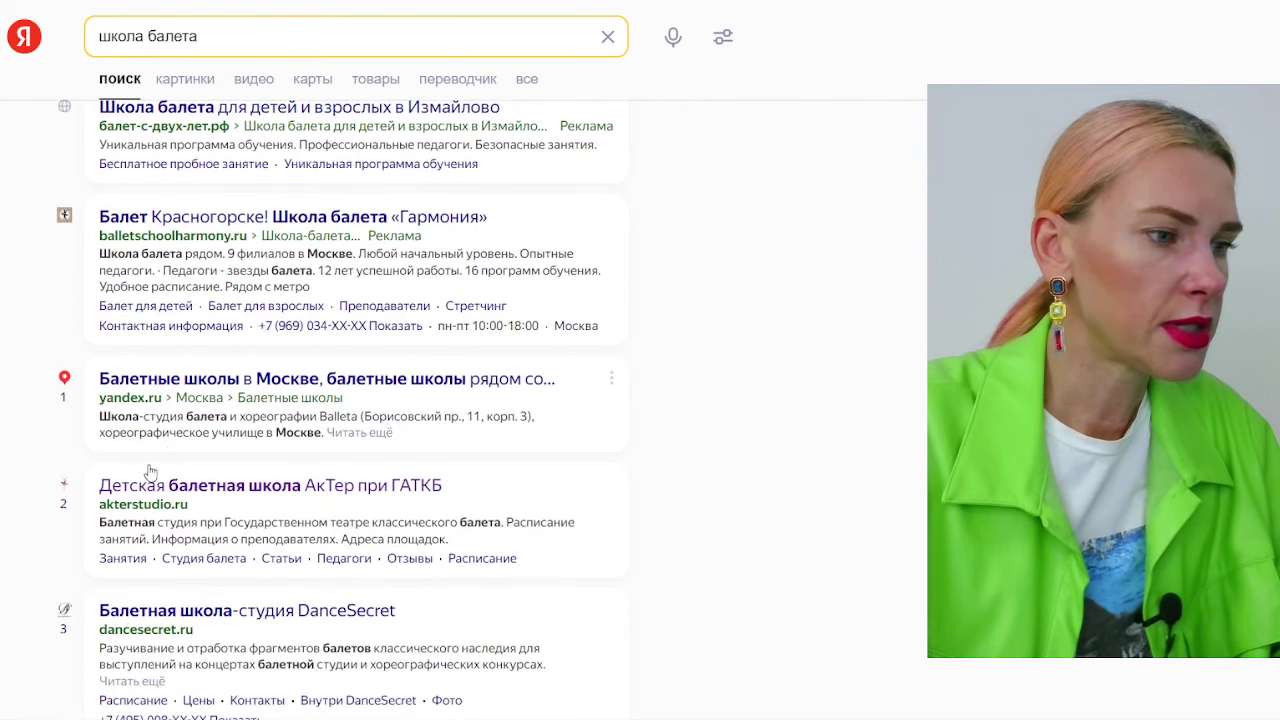
{"action": "scroll", "coordinate": [175, 455], "scroll_direction": "down", "scroll_amount": 1}
{"action": "left_click", "coordinate": [145, 384]}
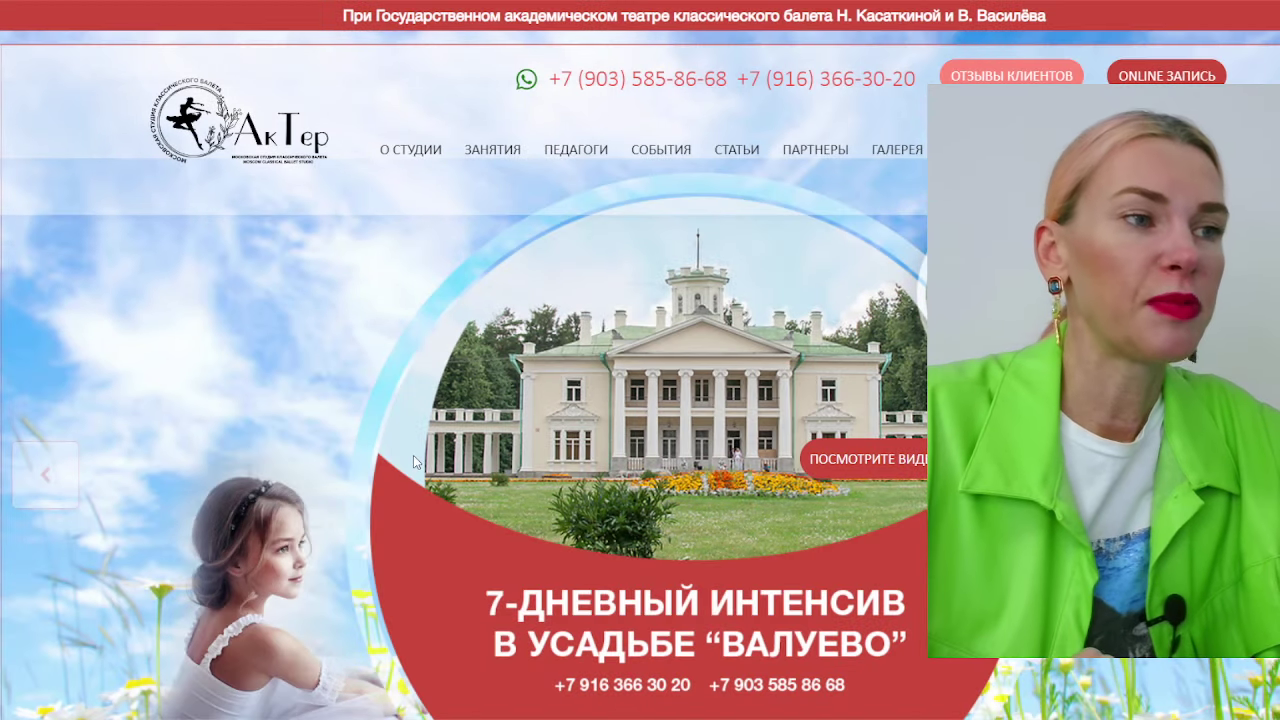
Step: Switch the OBS scene to «только экран», return to the «АкТер» ballet studio site and look through its homepage
{"action": "key", "text": "alt+Tab"}
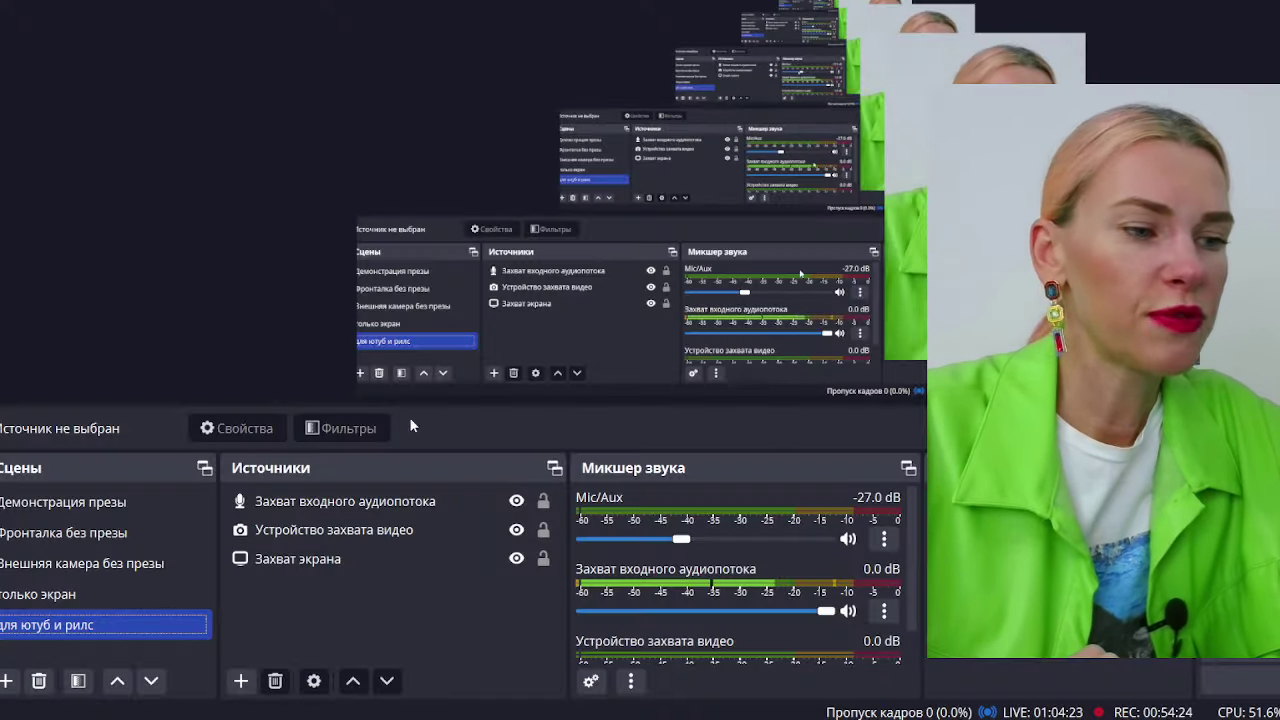
{"action": "left_click", "coordinate": [140, 596]}
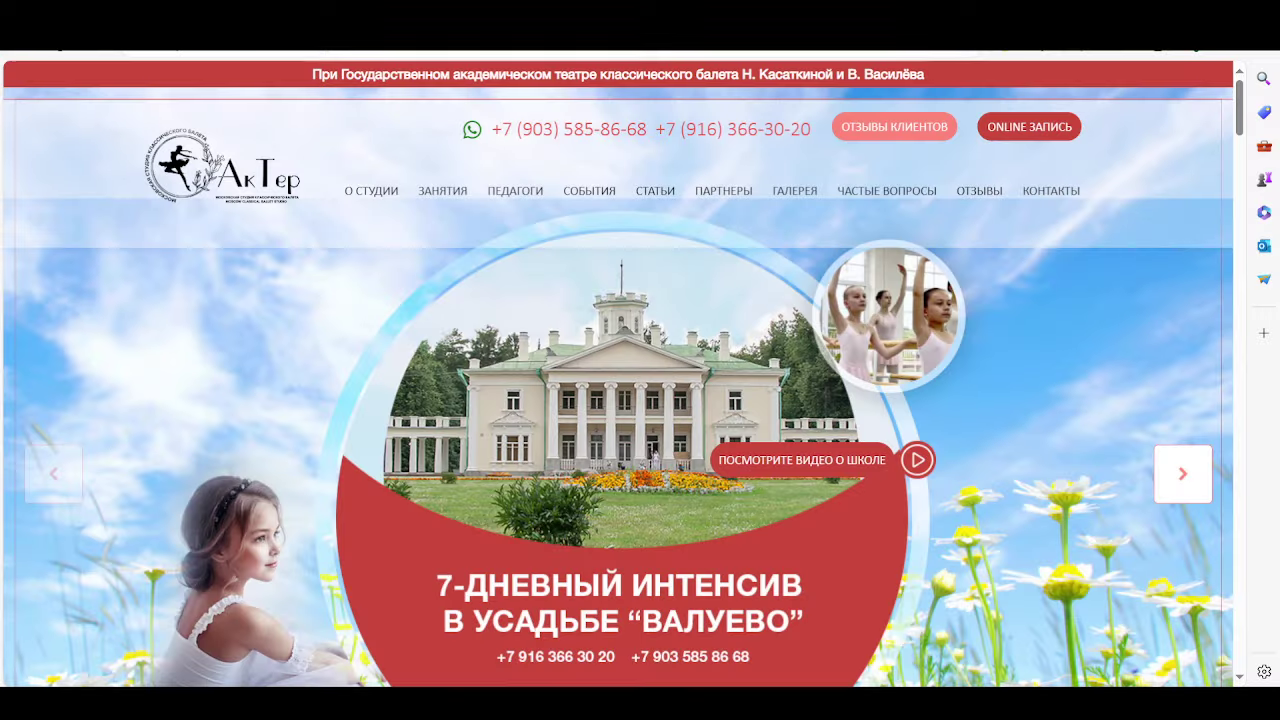
{"action": "scroll", "coordinate": [618, 368], "scroll_direction": "down", "scroll_amount": 2}
{"action": "scroll", "coordinate": [618, 400], "scroll_direction": "down", "scroll_amount": 4}
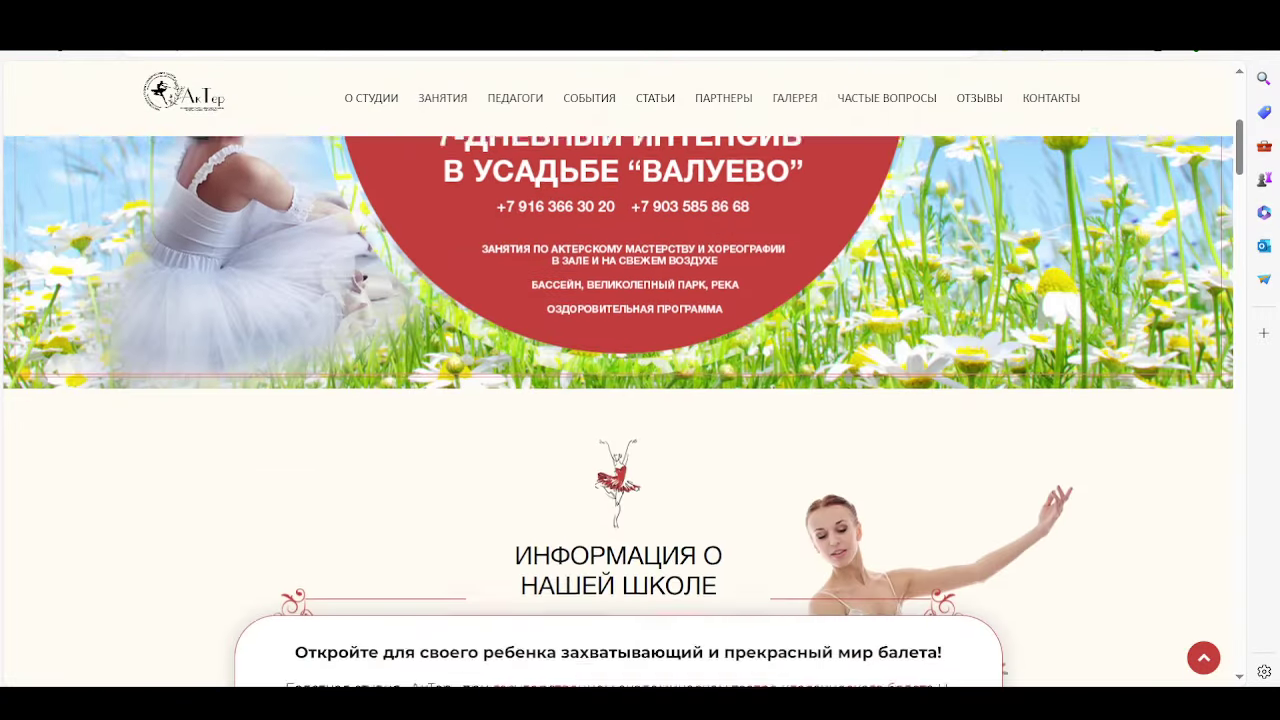
{"action": "scroll", "coordinate": [618, 400], "scroll_direction": "up", "scroll_amount": 5}
{"action": "scroll", "coordinate": [618, 400], "scroll_direction": "up", "scroll_amount": 1}
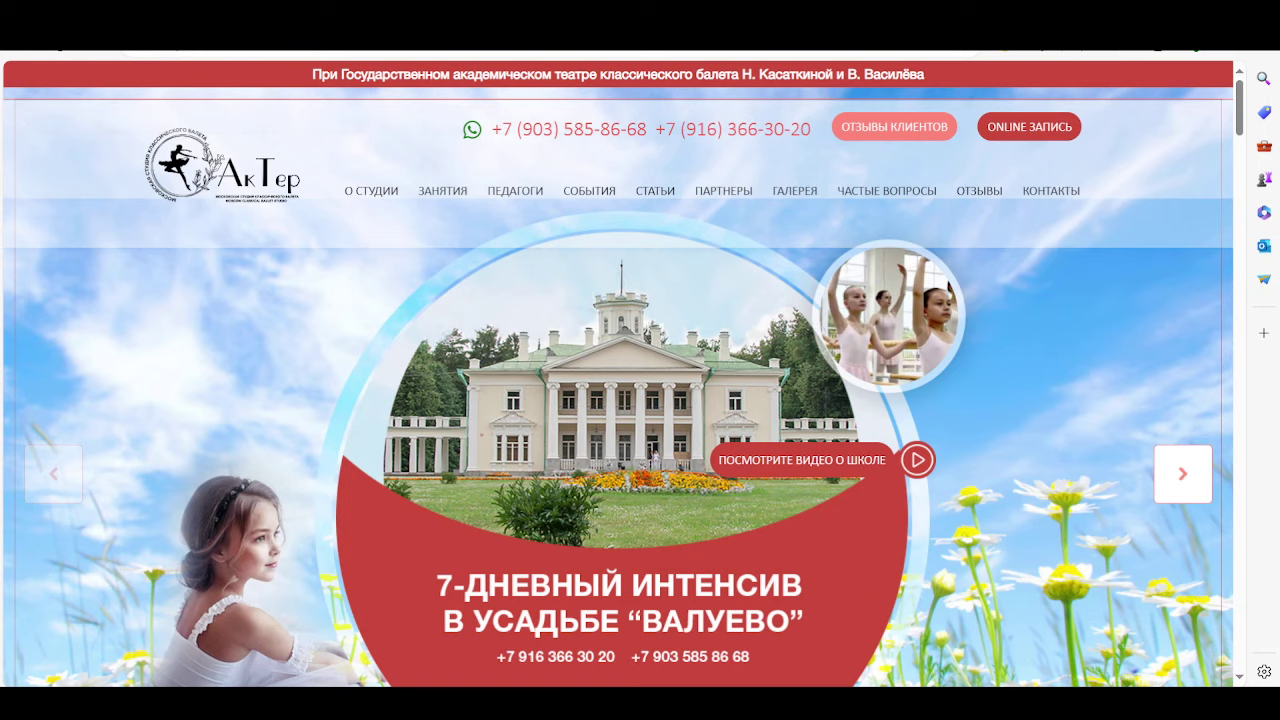
{"action": "scroll", "coordinate": [615, 140], "scroll_direction": "down", "scroll_amount": 10}
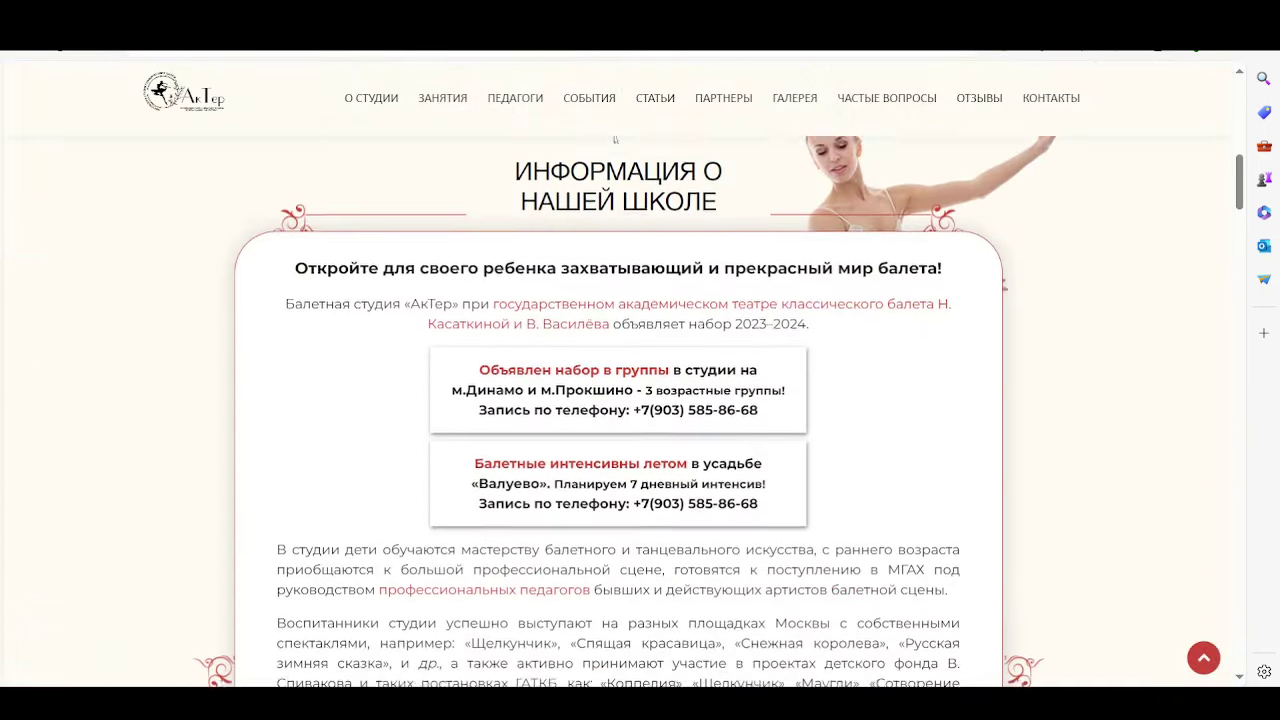
{"action": "scroll", "coordinate": [615, 140], "scroll_direction": "up", "scroll_amount": 10}
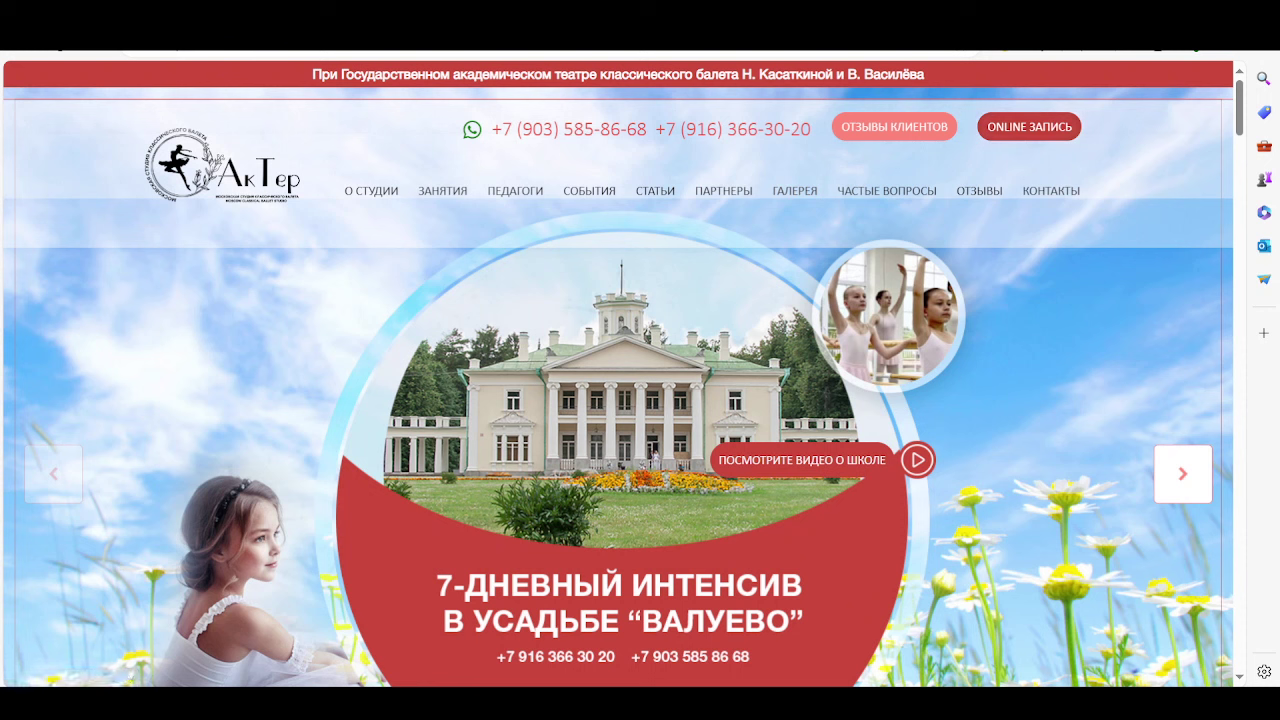
{"action": "scroll", "coordinate": [618, 374], "scroll_direction": "down", "scroll_amount": 1}
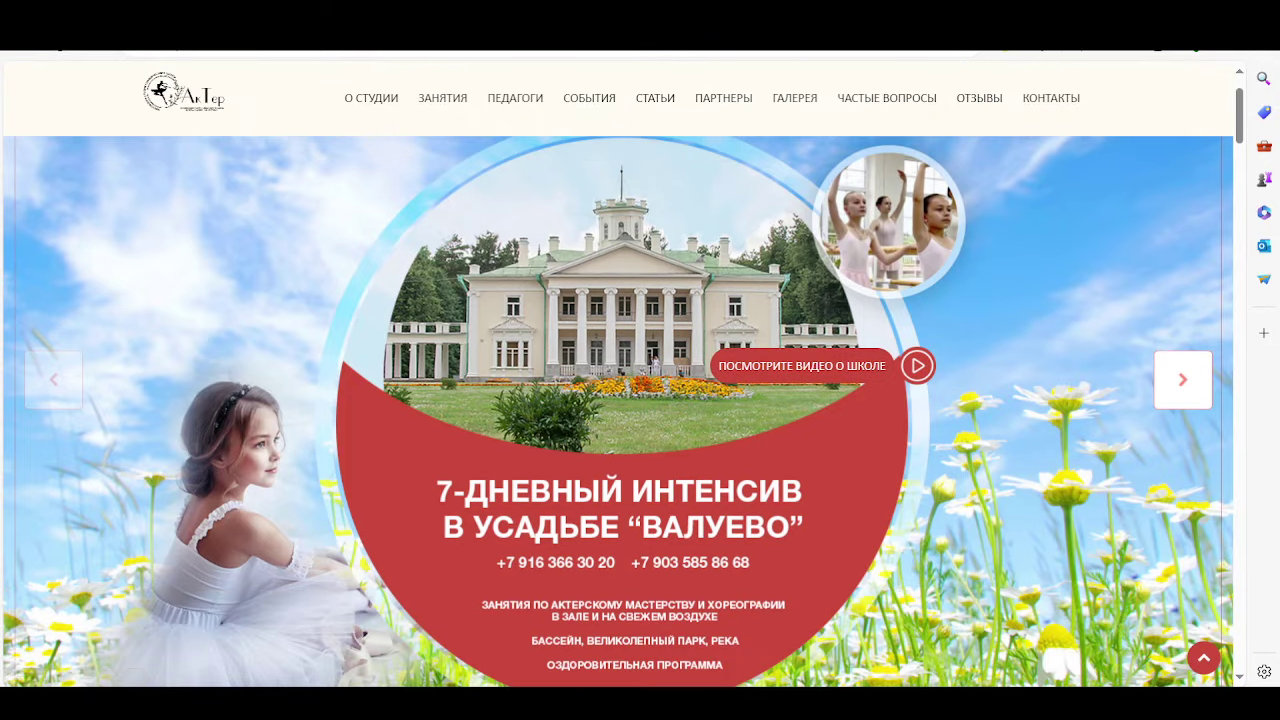
Step: Switch the OBS scene to «для ютуб и рилс» and return to the ballet studio site in the browser
{"action": "key", "text": "alt+Tab"}
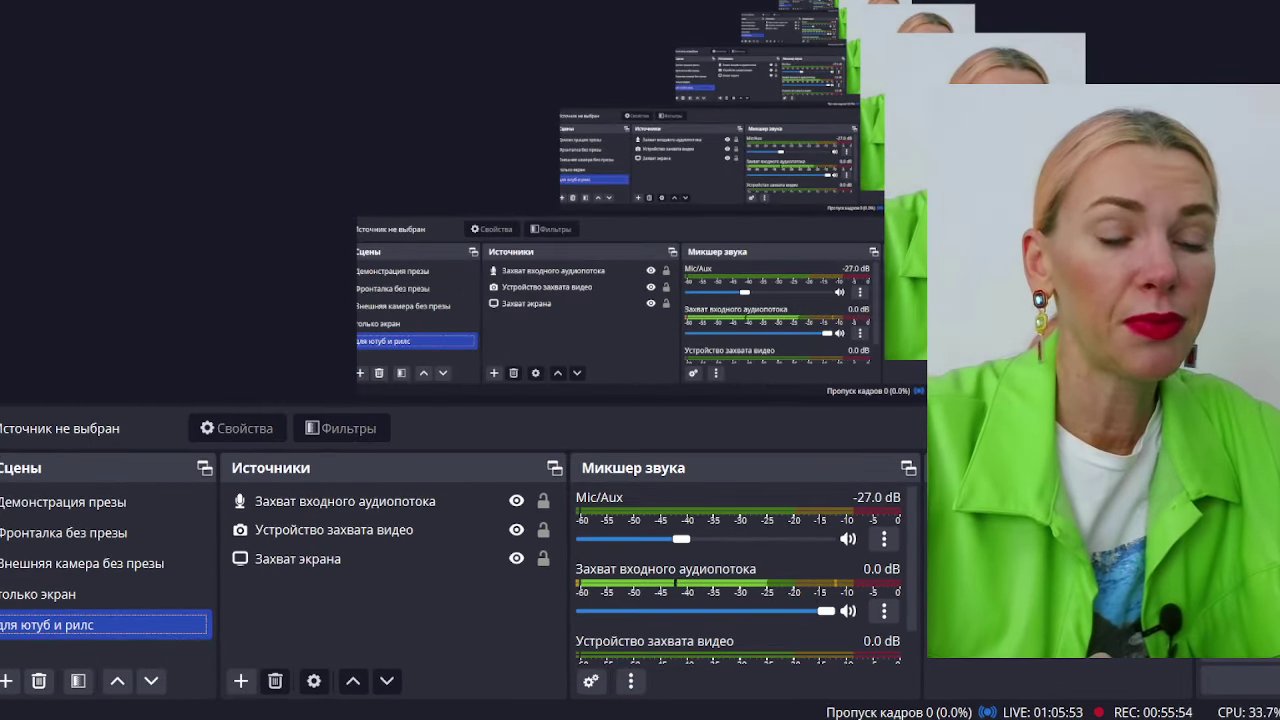
{"action": "key", "text": "alt+Tab"}
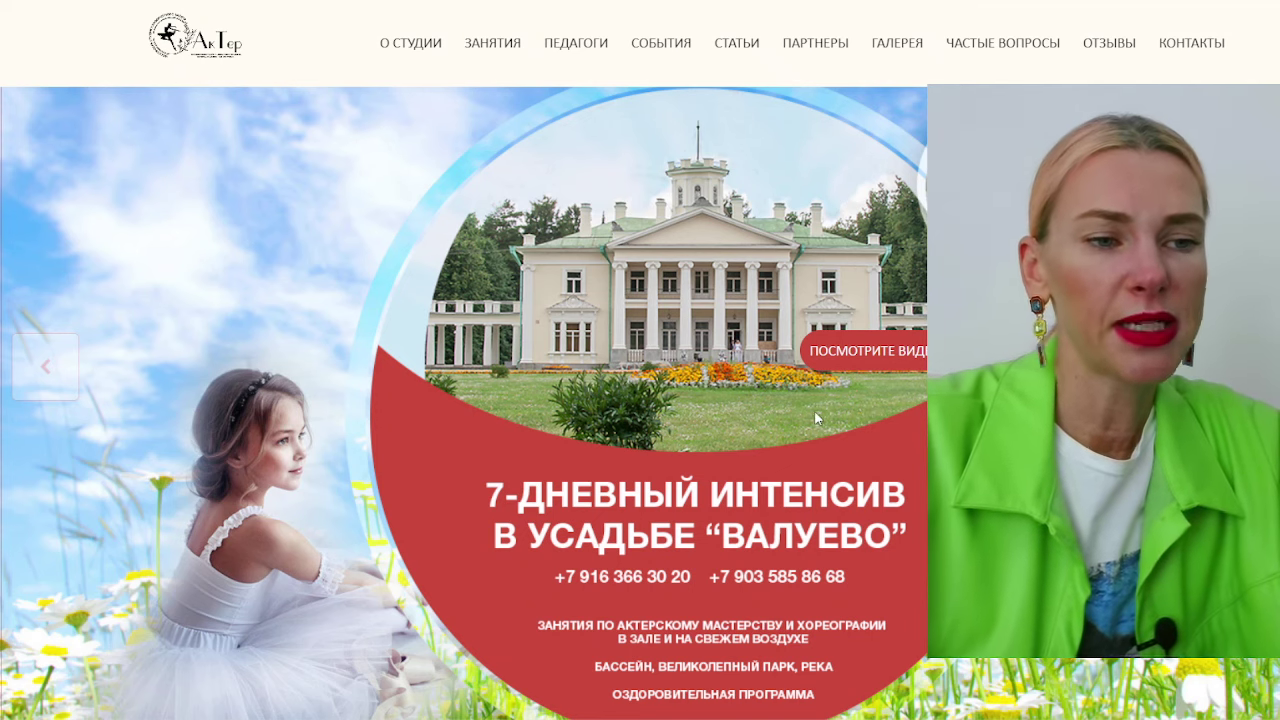
{"action": "scroll", "coordinate": [803, 428], "scroll_direction": "up", "scroll_amount": 2}
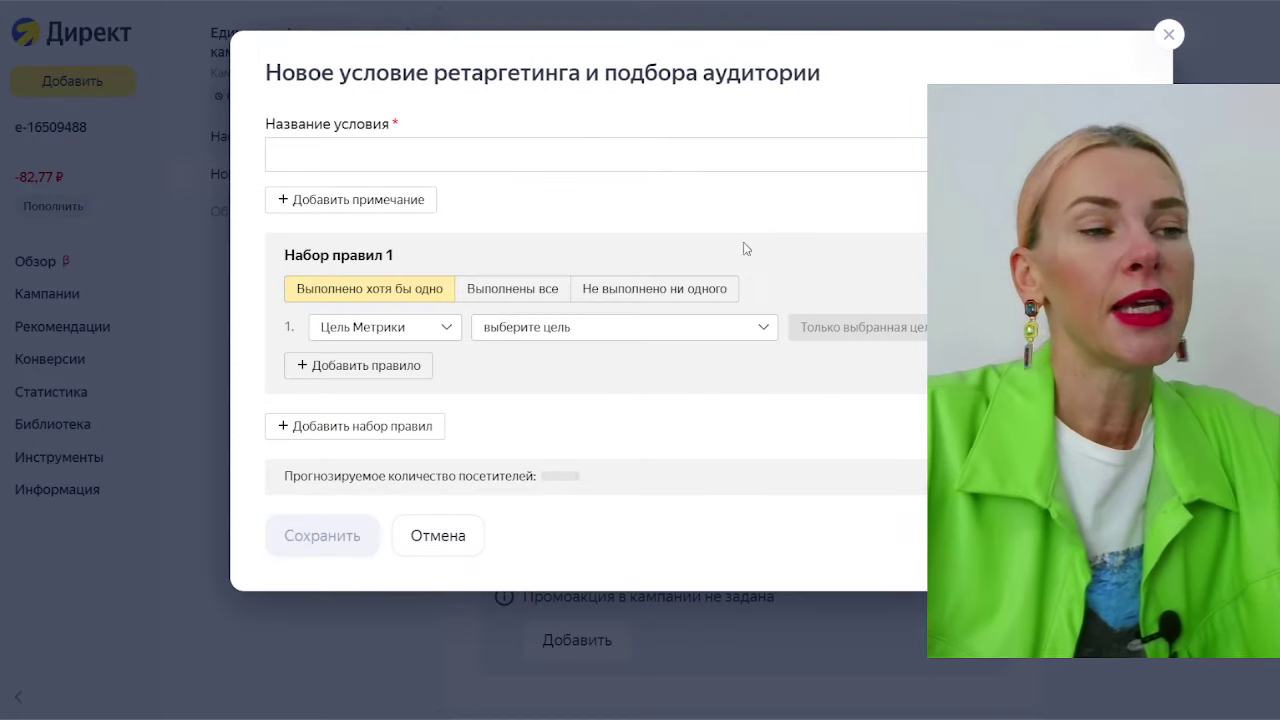
Step: Name the new retargeting condition «Не зарегистрировались на бесплатник»
{"action": "left_click", "coordinate": [375, 157]}
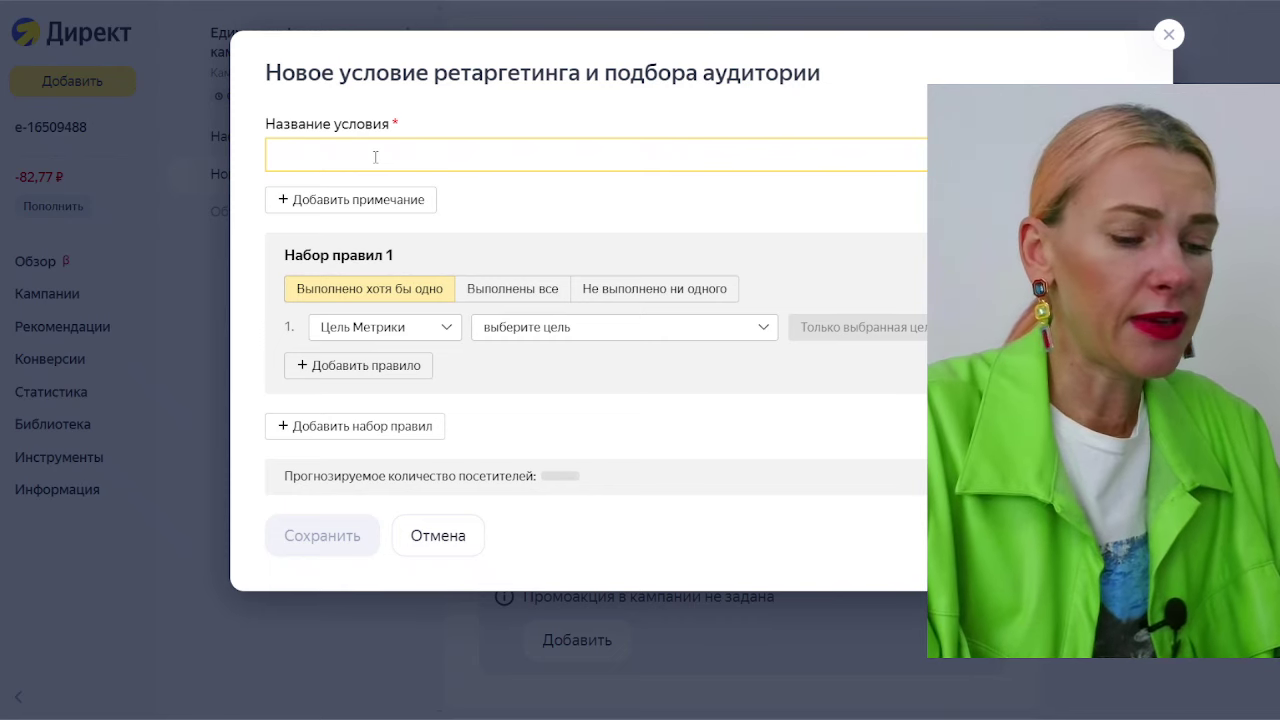
{"action": "type", "text": "Не зареги"}
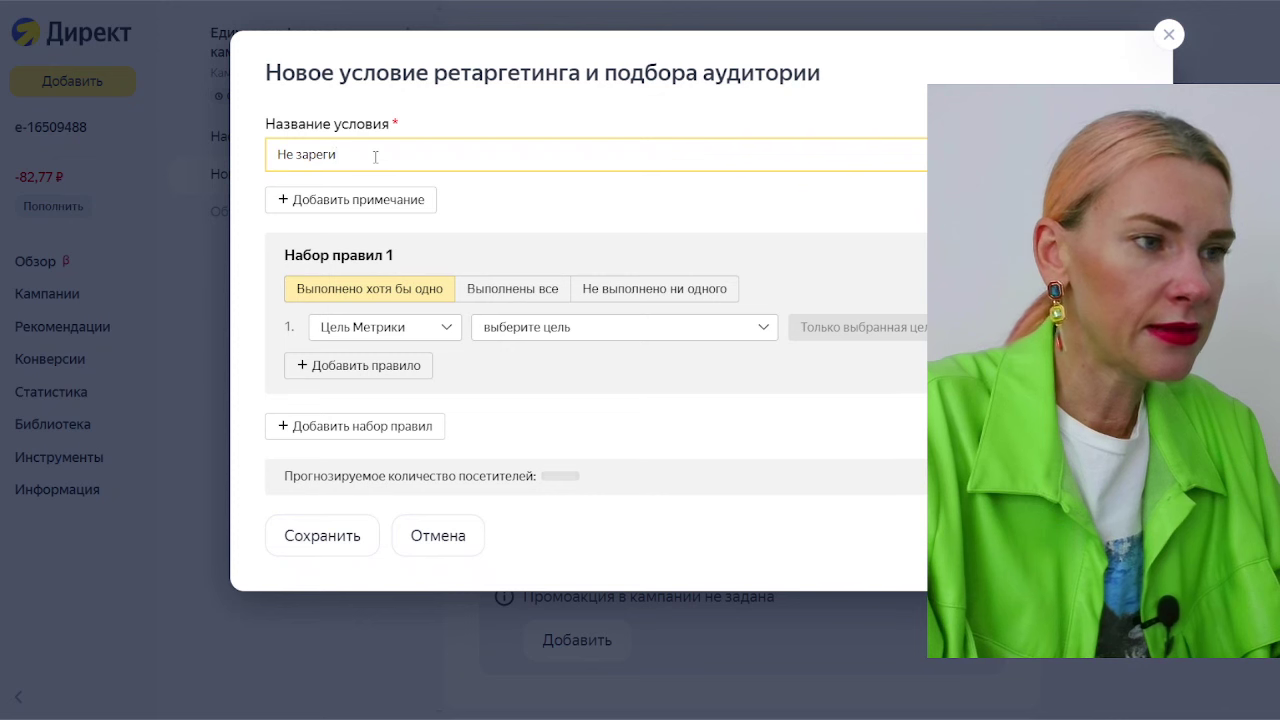
{"action": "type", "text": "стрир"}
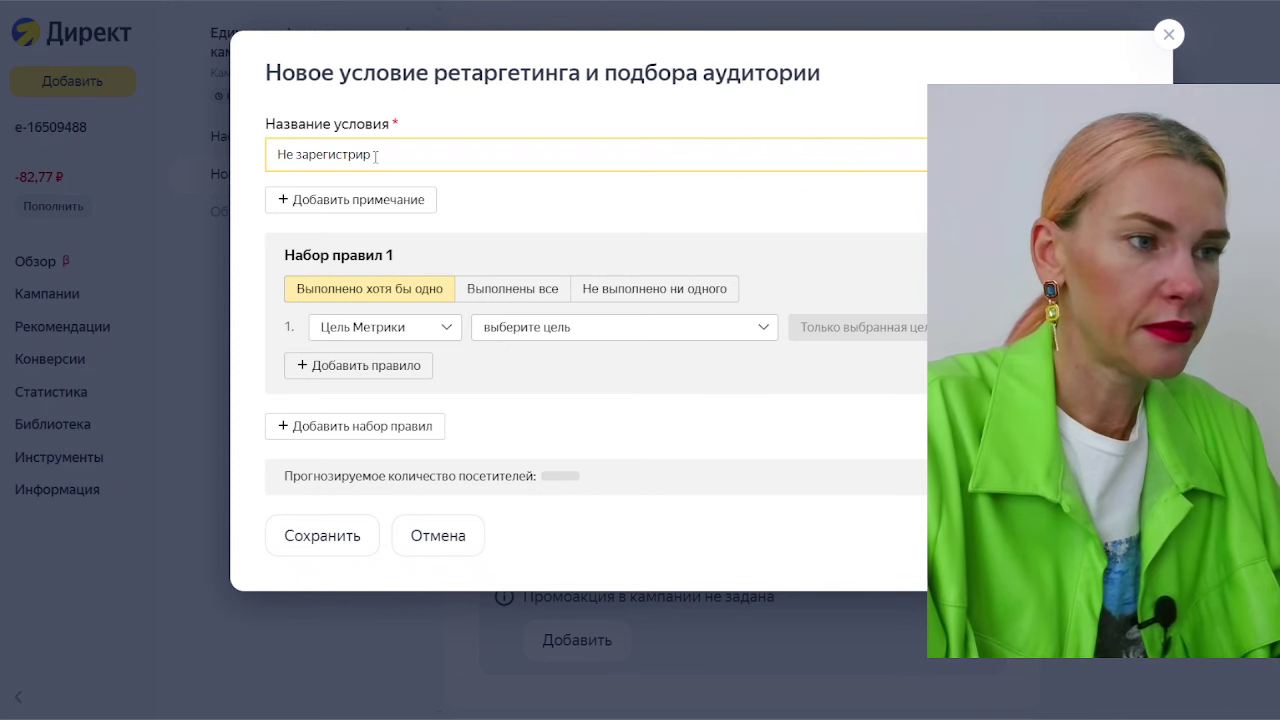
{"action": "type", "text": "овались на"}
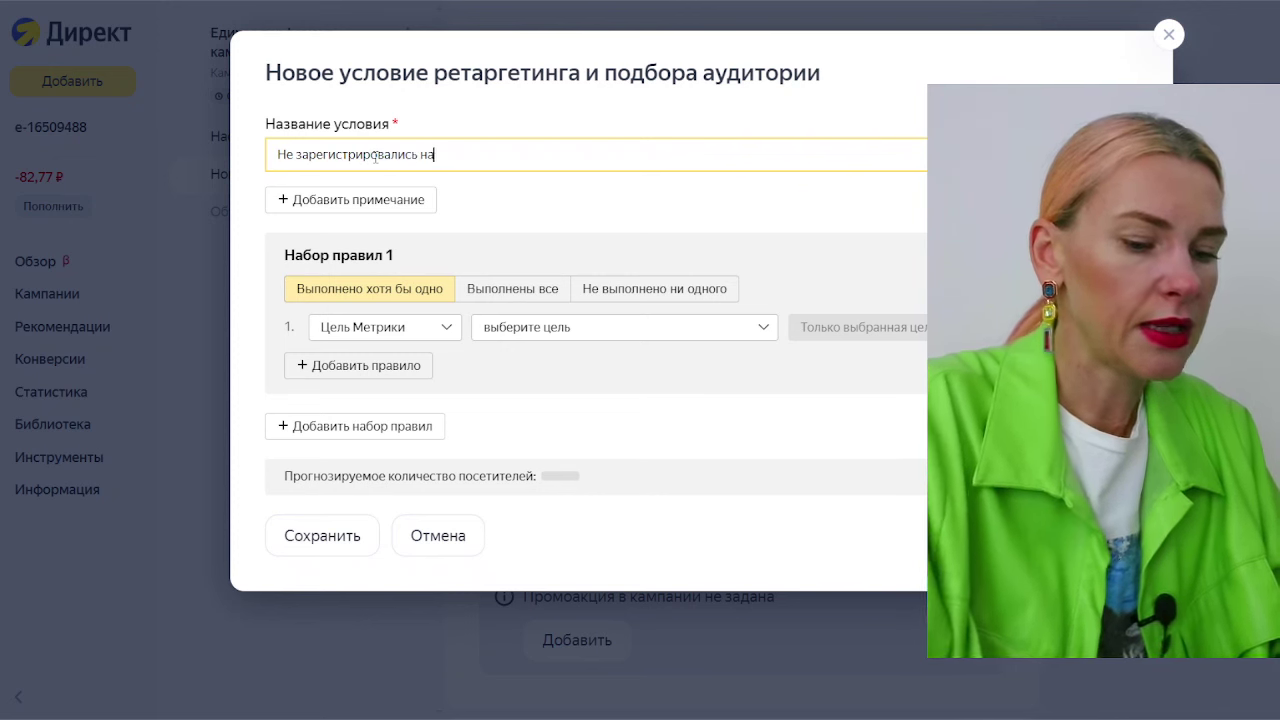
{"action": "type", "text": " бесплатник"}
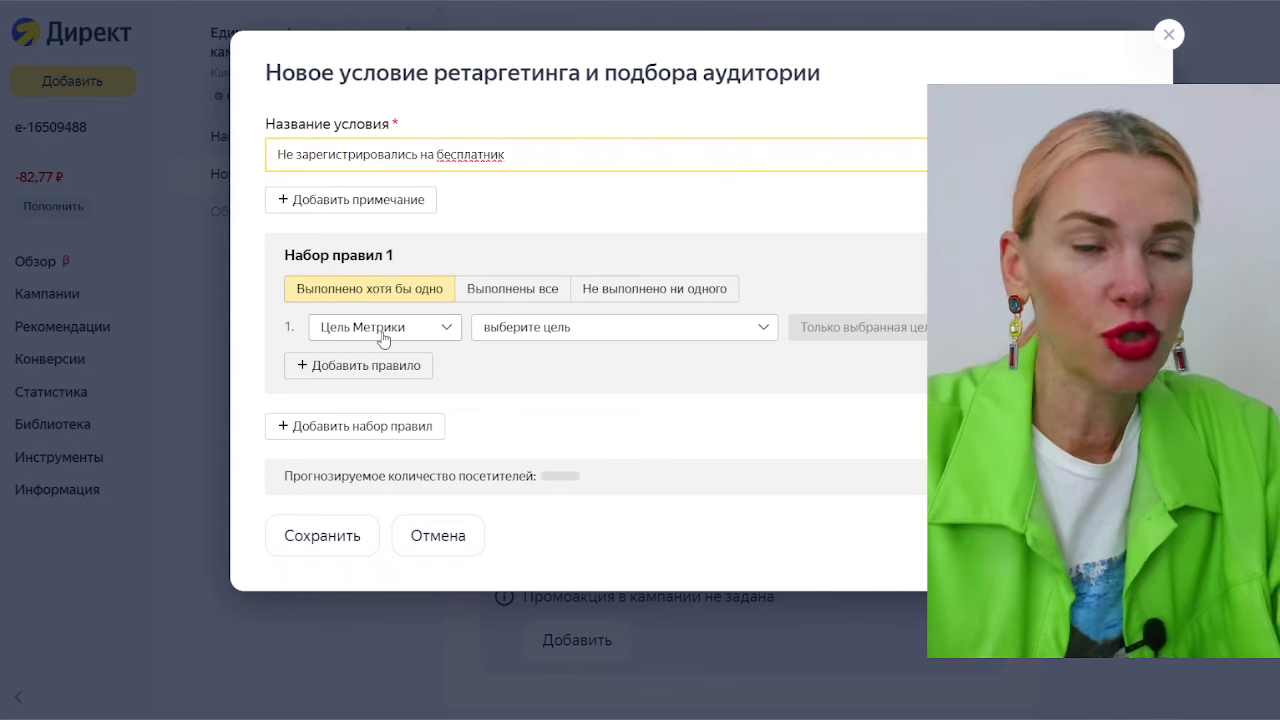
{"action": "left_click", "coordinate": [547, 337]}
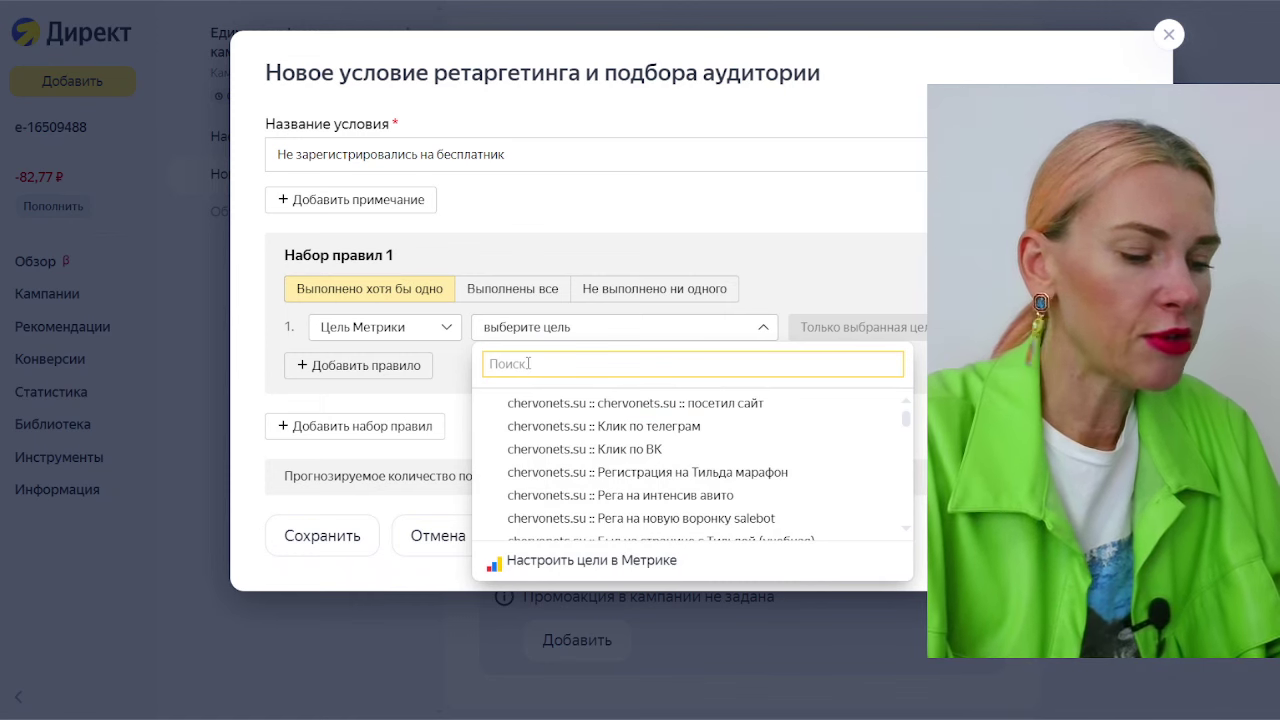
{"action": "type", "text": "sal"}
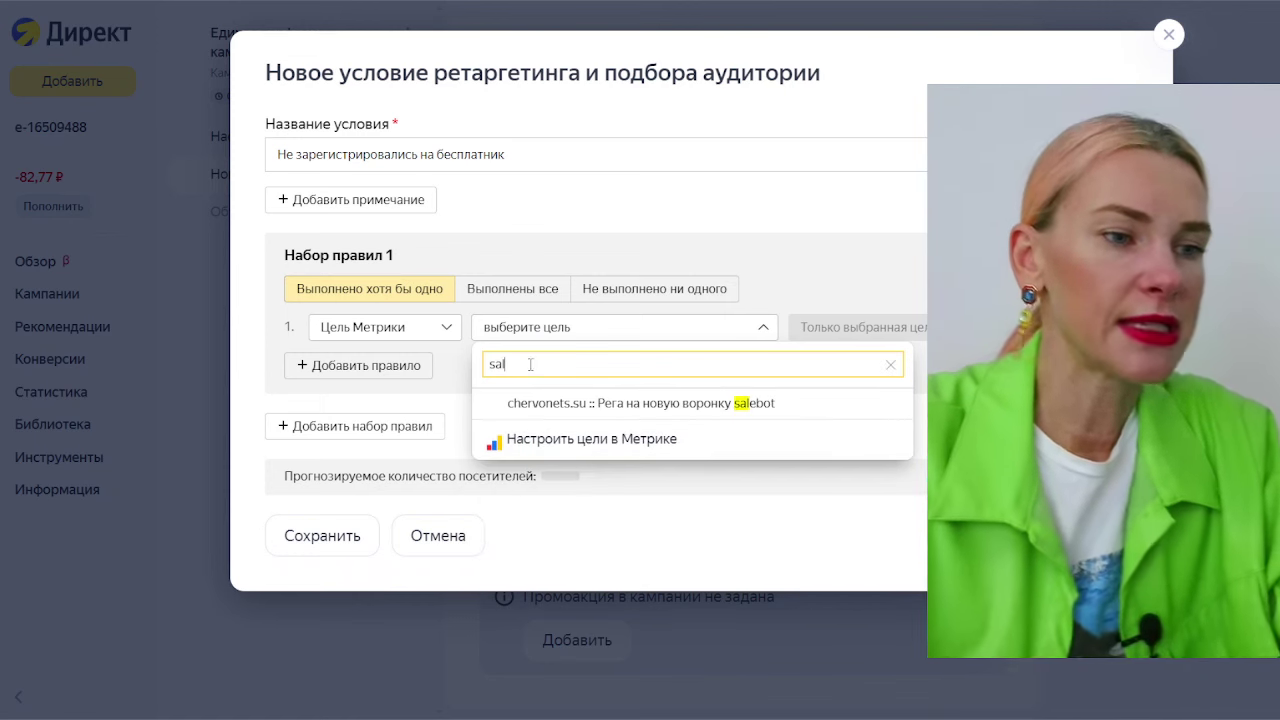
{"action": "left_click", "coordinate": [606, 404]}
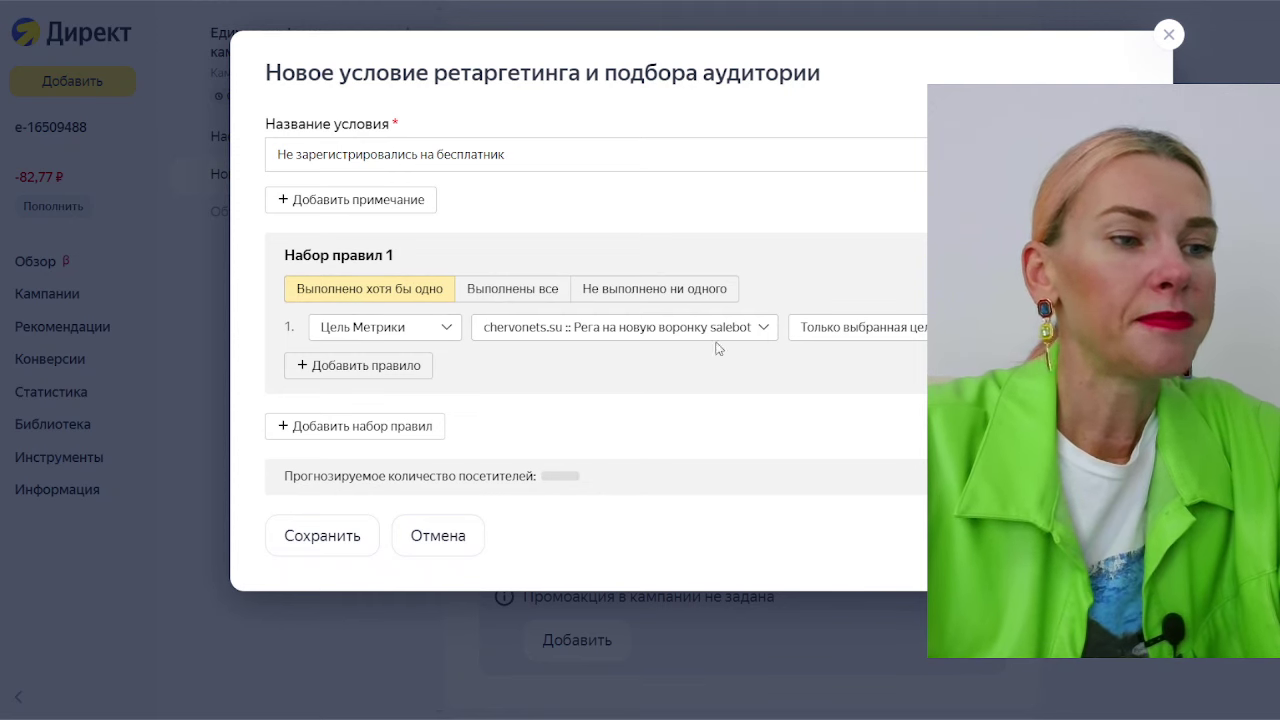
Step: Set the Metrica goal in rule set 1 to «chervonets.su :: посетил сайт»
{"action": "left_click", "coordinate": [630, 334]}
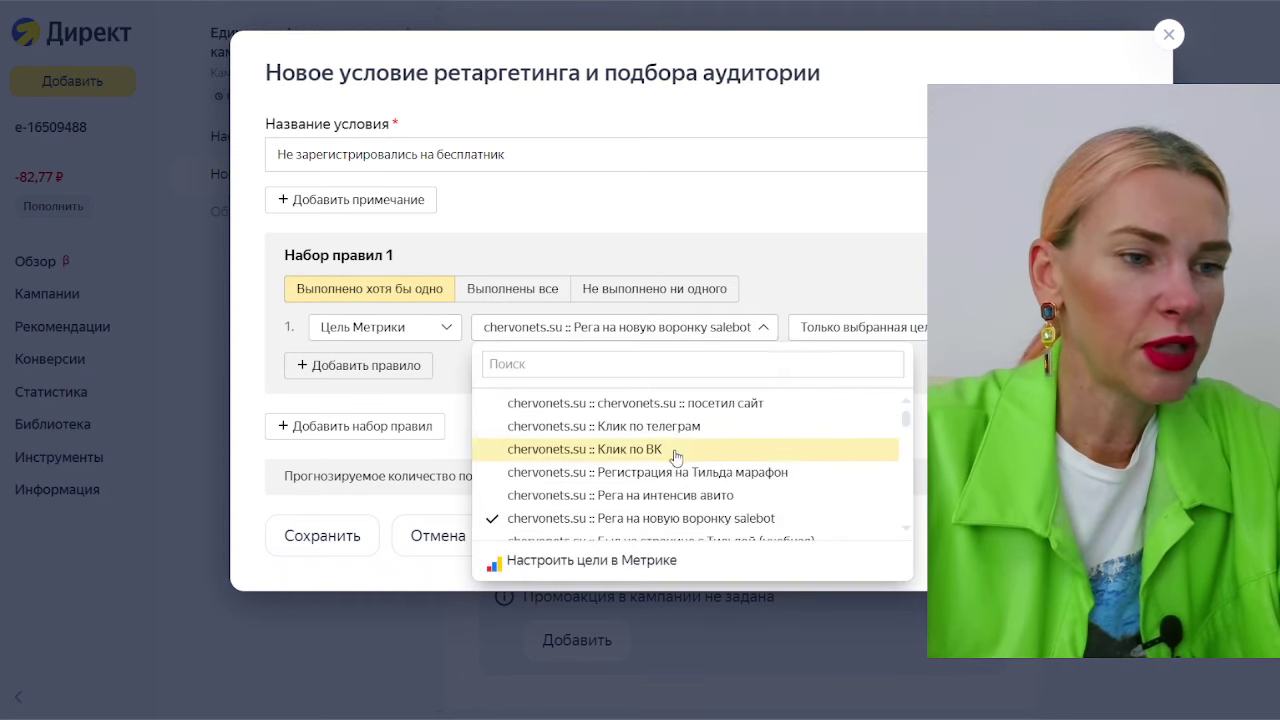
{"action": "left_click", "coordinate": [505, 405]}
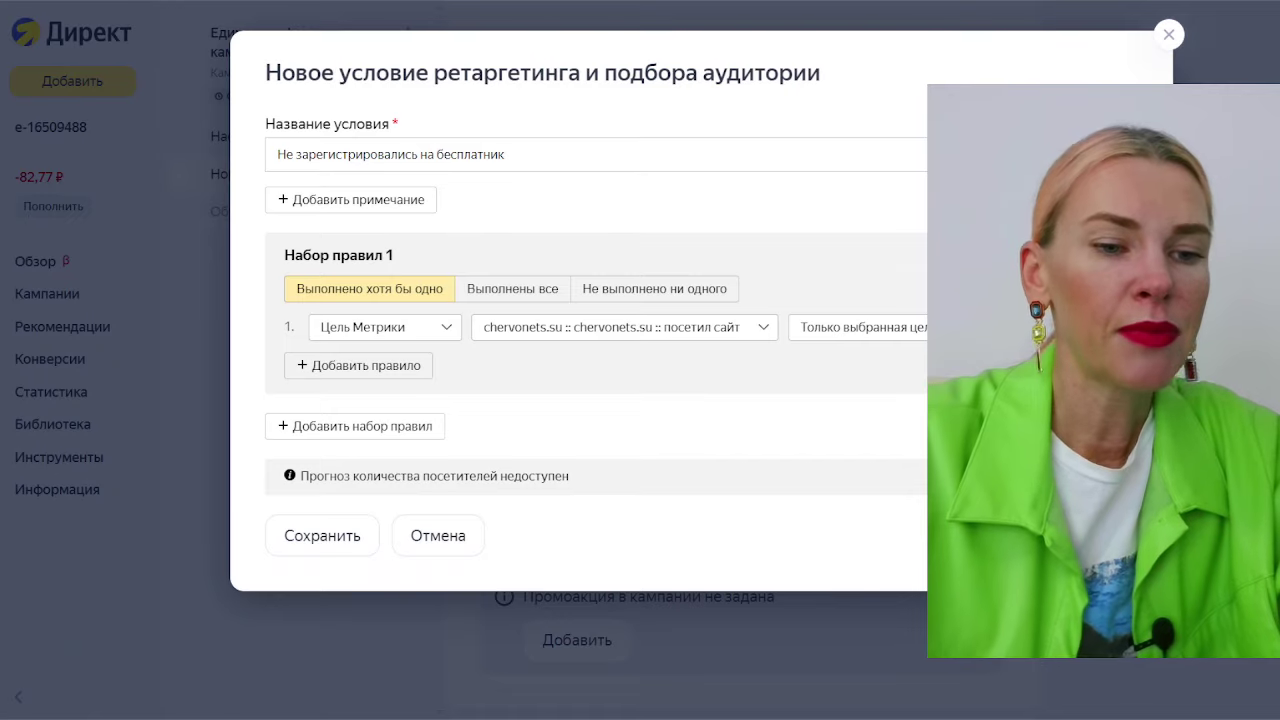
Step: Switch the OBS scene to «только экран» and return to the retargeting condition form in Yandex Direct
{"action": "key", "text": "alt+Tab"}
{"action": "left_click", "coordinate": [14, 598]}
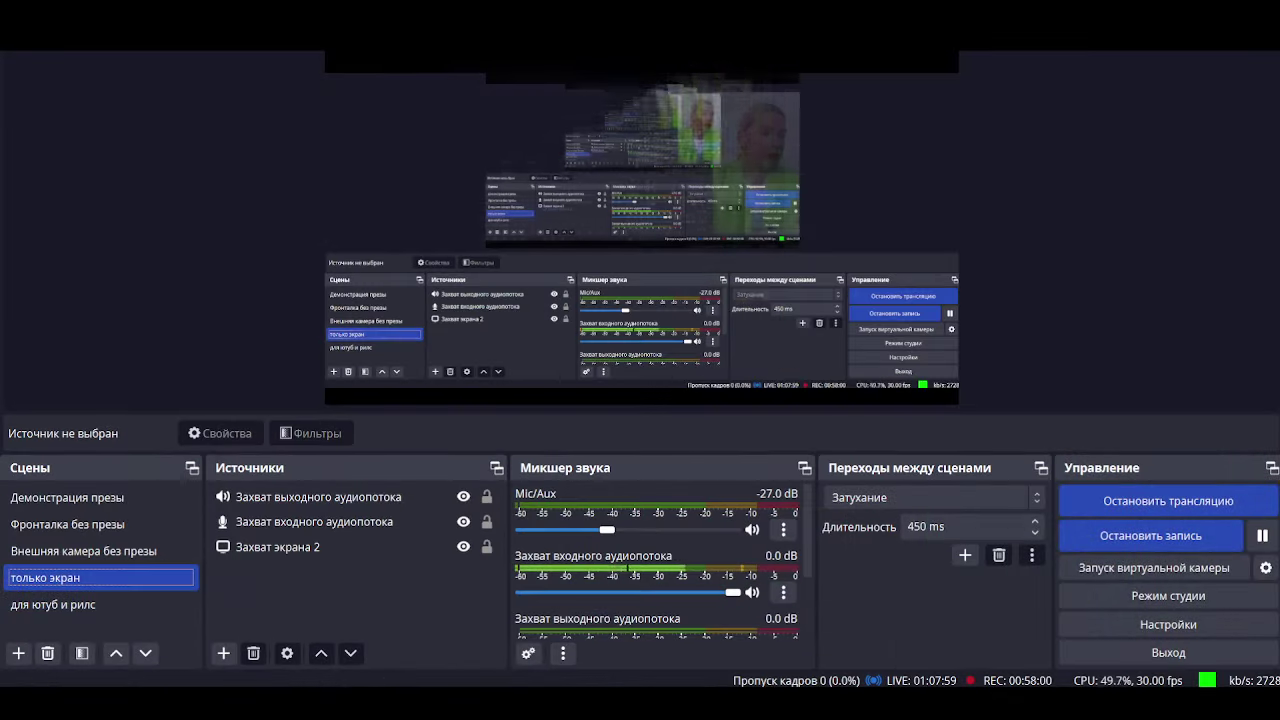
{"action": "key", "text": "alt+Tab"}
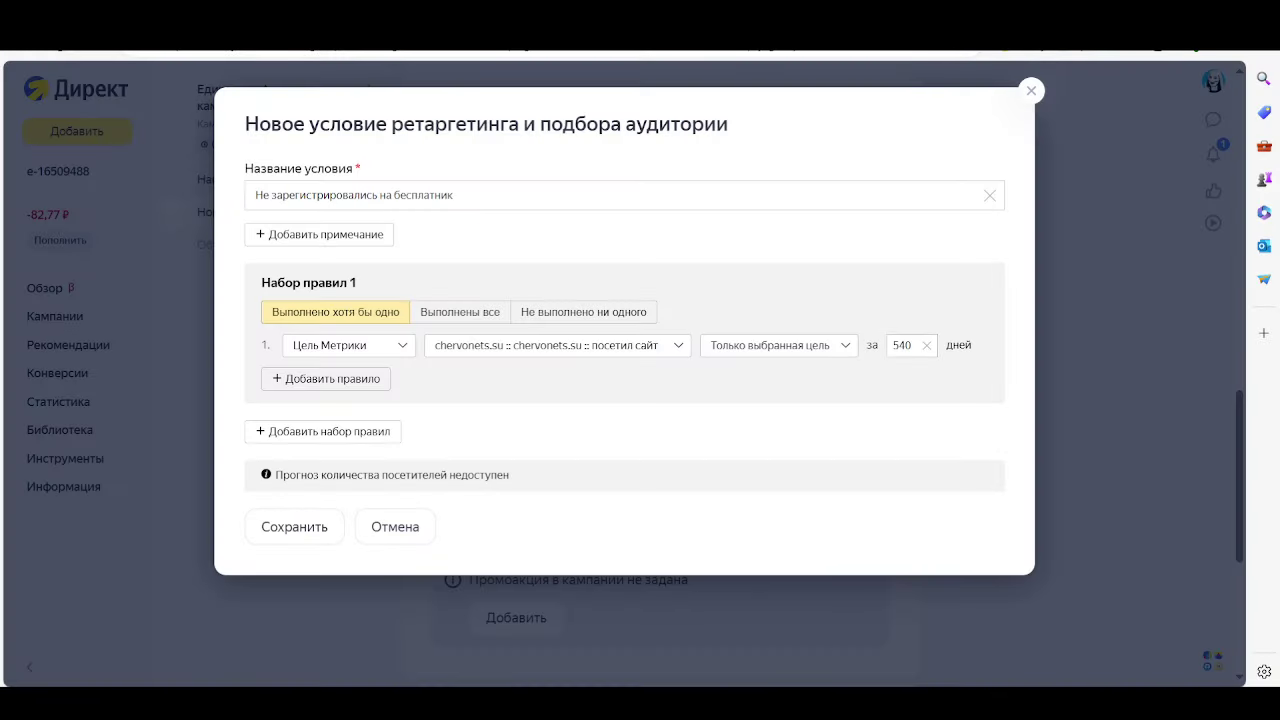
Step: Set the period of the site-visit rule in rule set 1 to 60 days
{"action": "left_click", "coordinate": [901, 345]}
{"action": "key", "text": "ctrl+a"}
{"action": "type", "text": "60"}
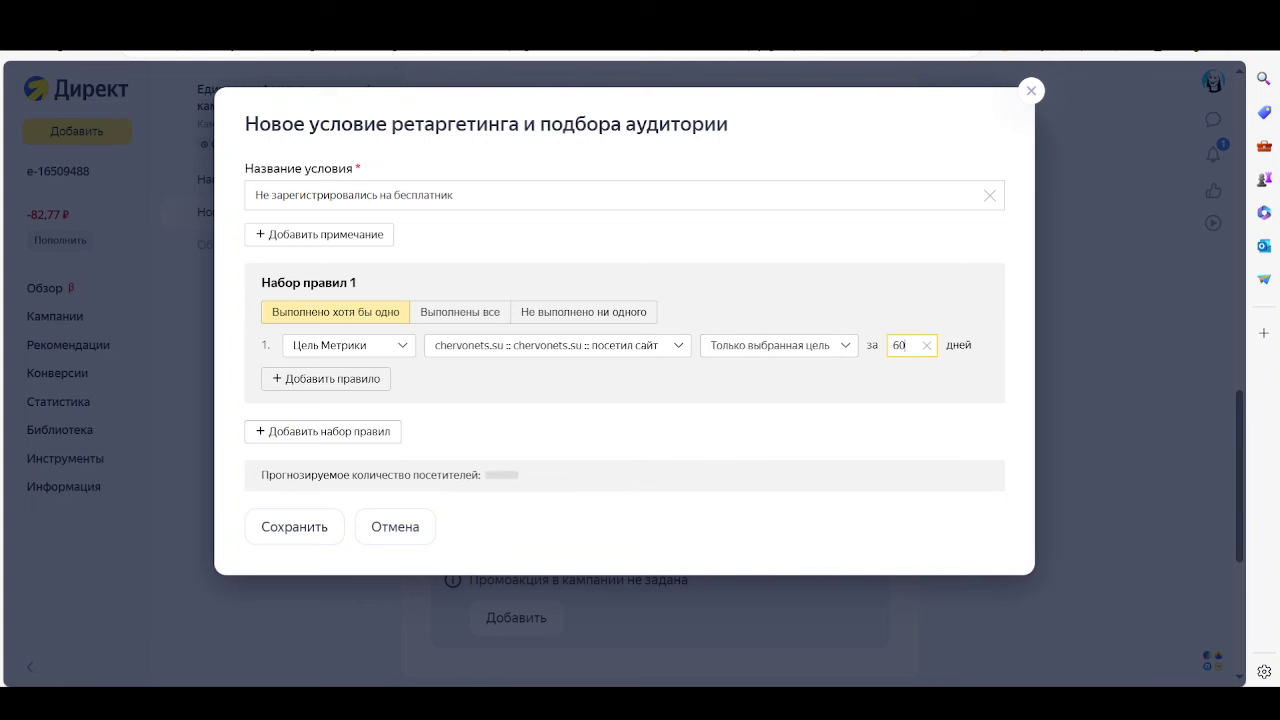
Step: Add a second rule set with «Не выполнено ни одного», the goal «Рега на новую воронку salebot» and a period of 60 days
{"action": "left_click", "coordinate": [323, 431]}
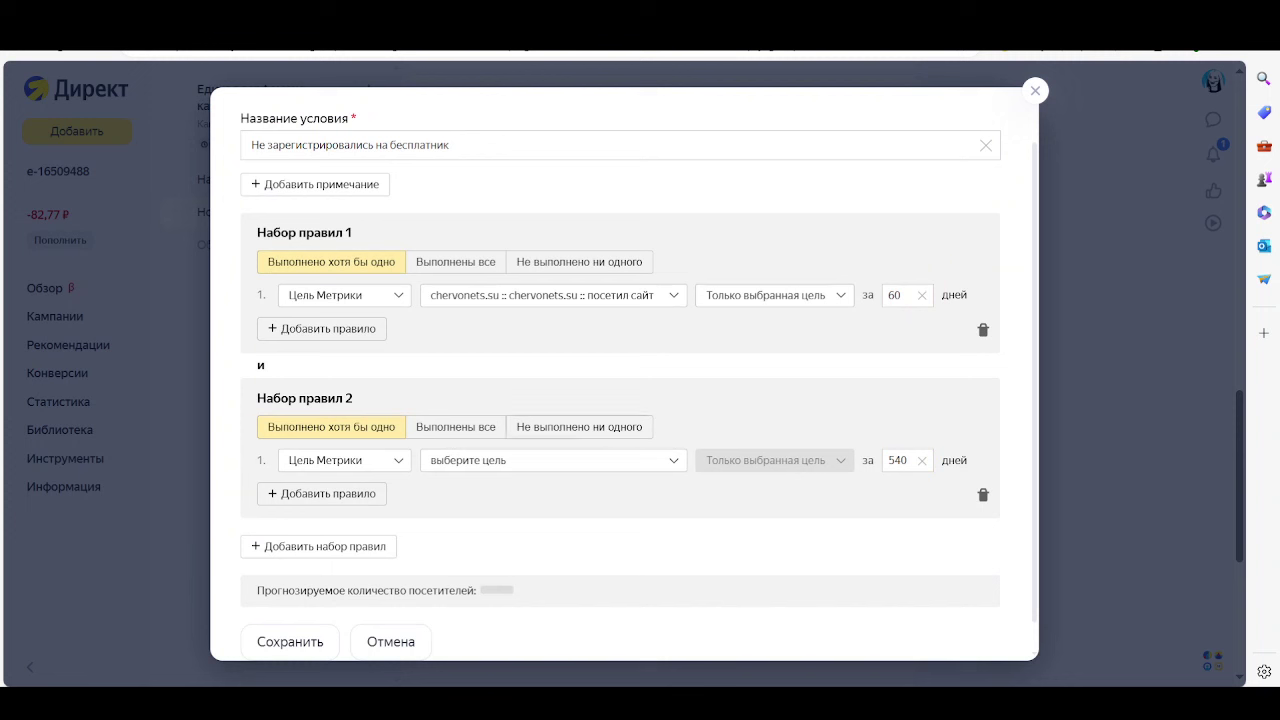
{"action": "left_click", "coordinate": [579, 427]}
{"action": "left_click", "coordinate": [553, 460]}
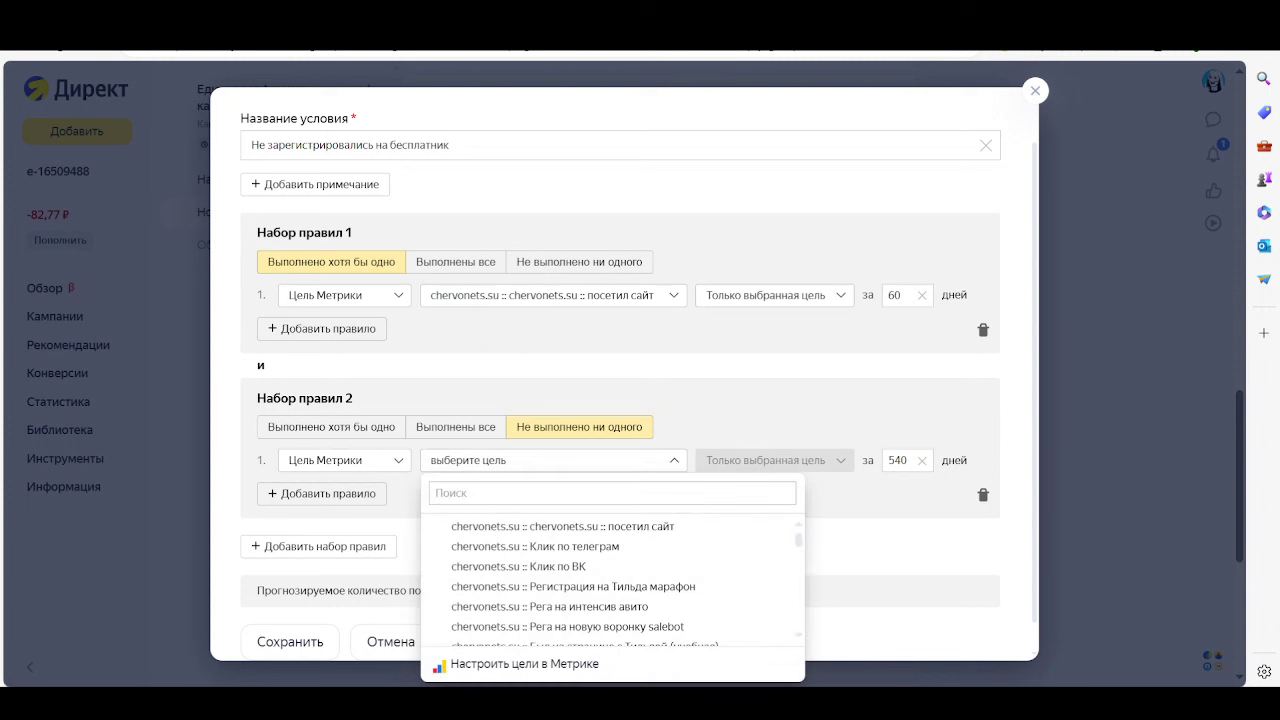
{"action": "type", "text": "sale"}
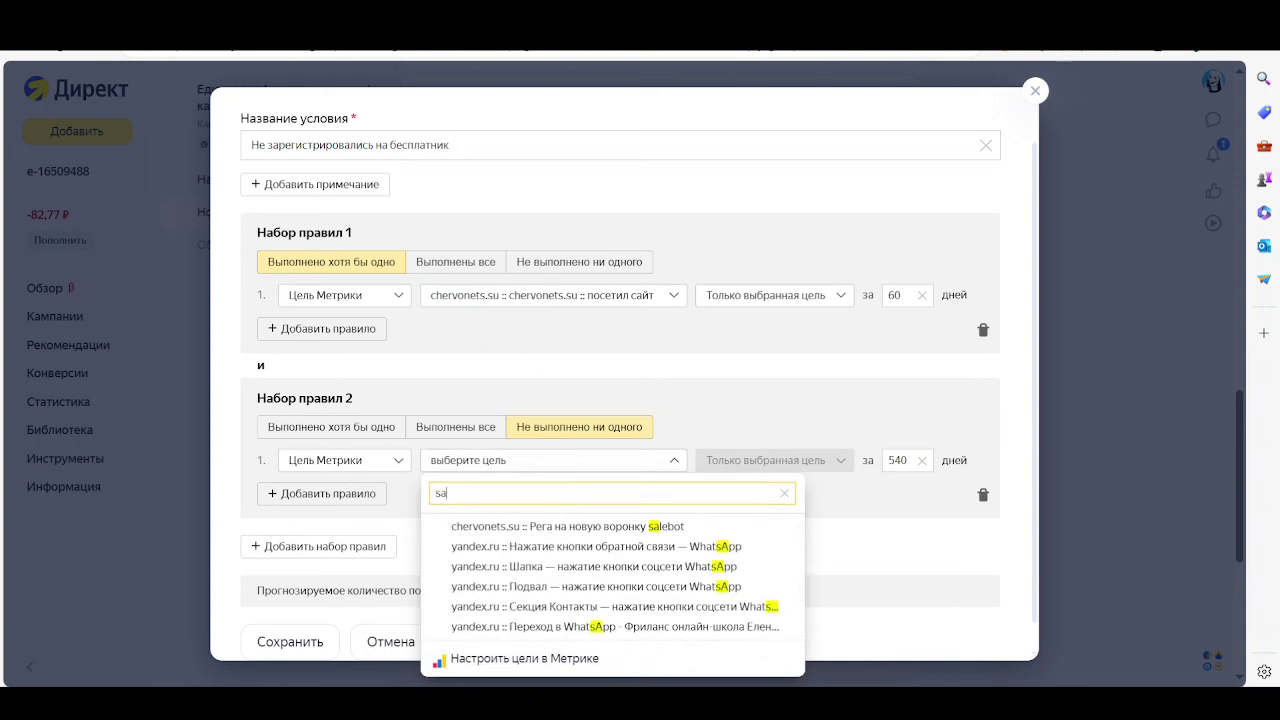
{"action": "left_click", "coordinate": [567, 526]}
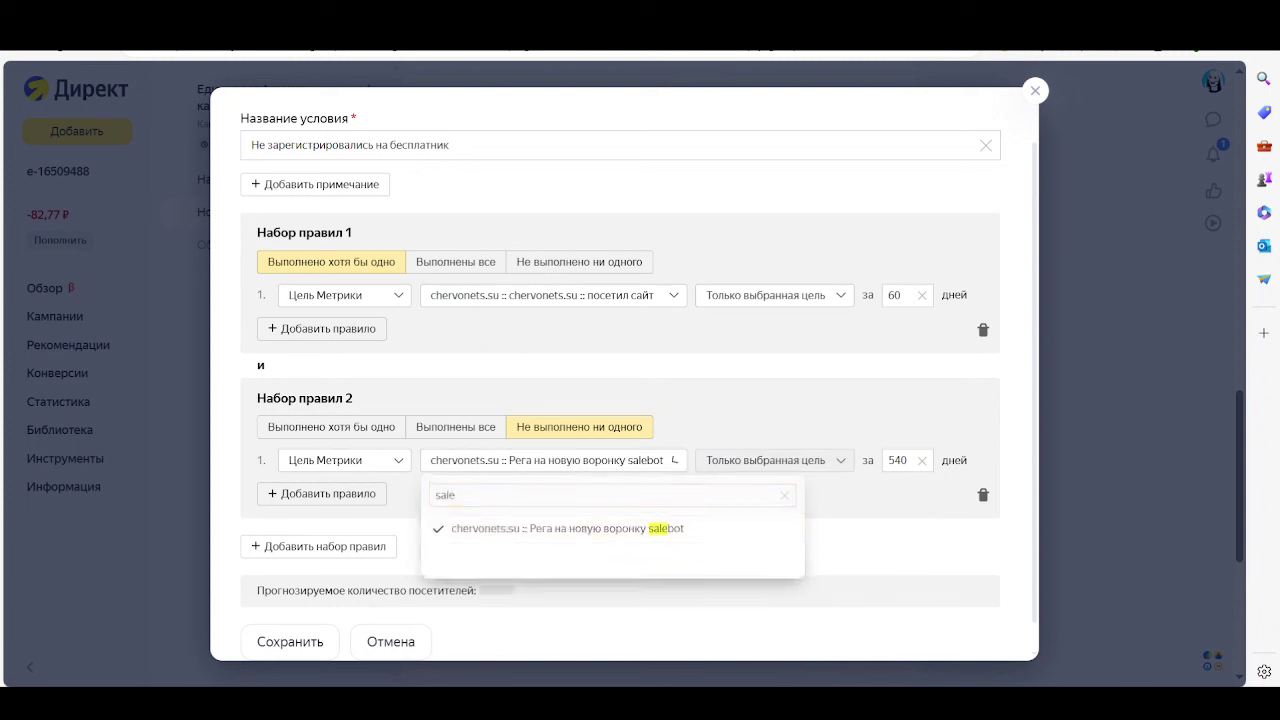
{"action": "double_click", "coordinate": [897, 460]}
{"action": "type", "text": "60"}
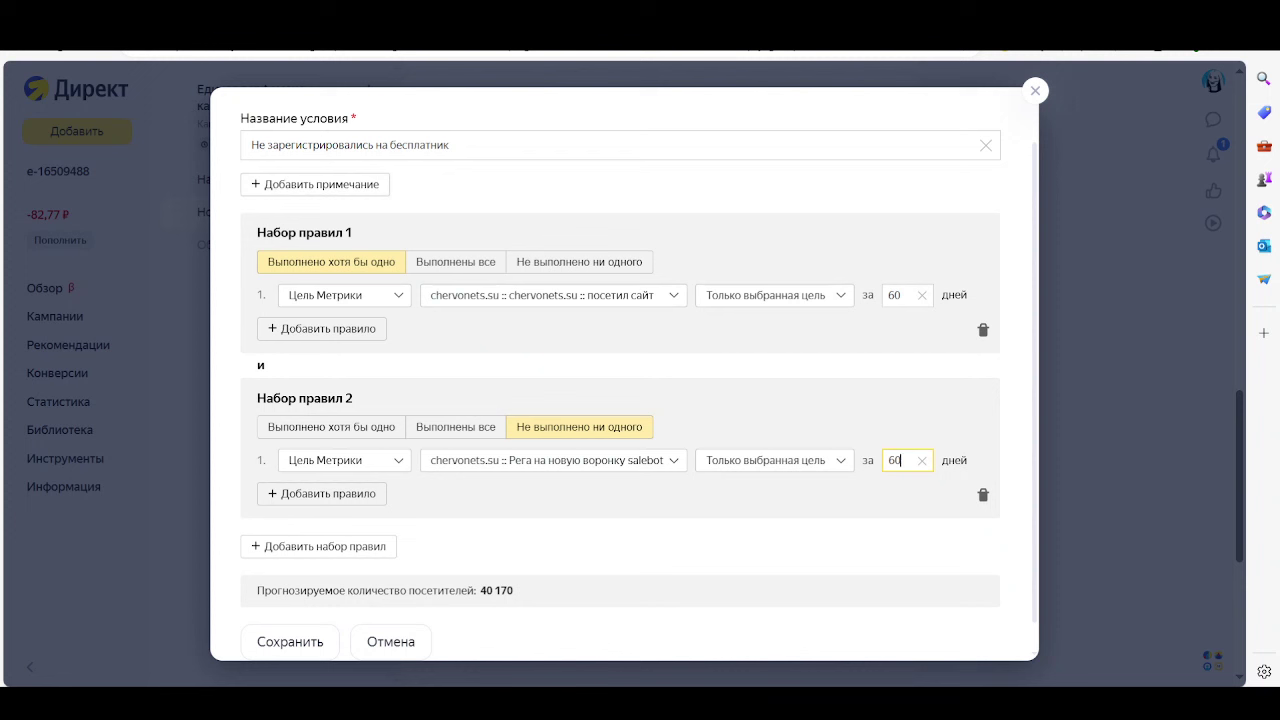
{"action": "left_click", "coordinate": [895, 295]}
Step: Switch the OBS scene back to «для ютуб и рилс» and return to the form with both rule sets
{"action": "key", "text": "alt+Tab"}
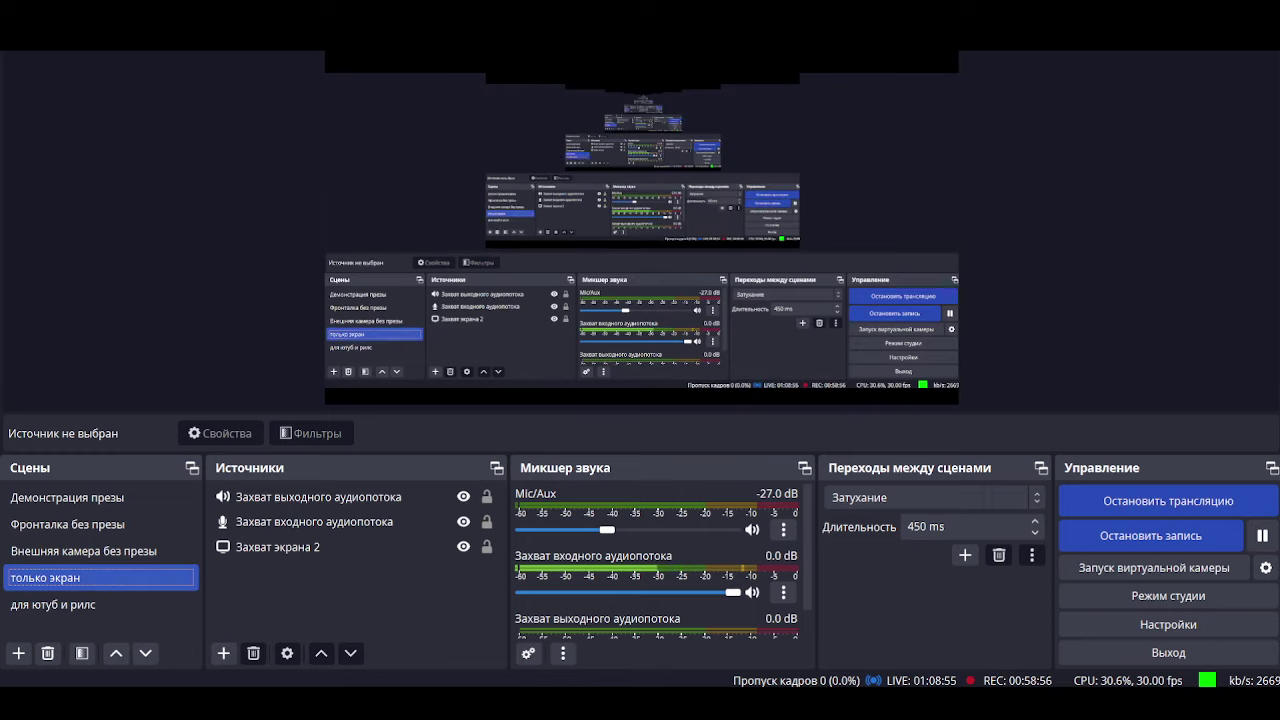
{"action": "key", "text": "Down"}
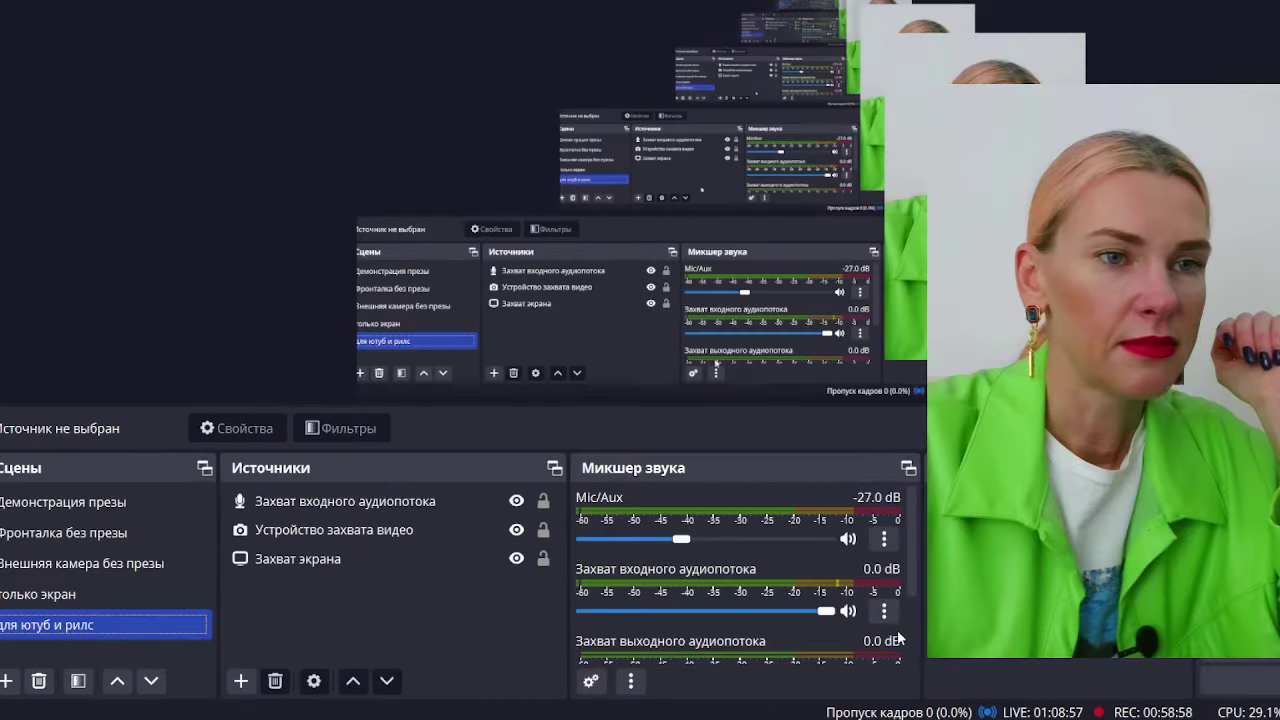
{"action": "mouse_move", "coordinate": [668, 716]}
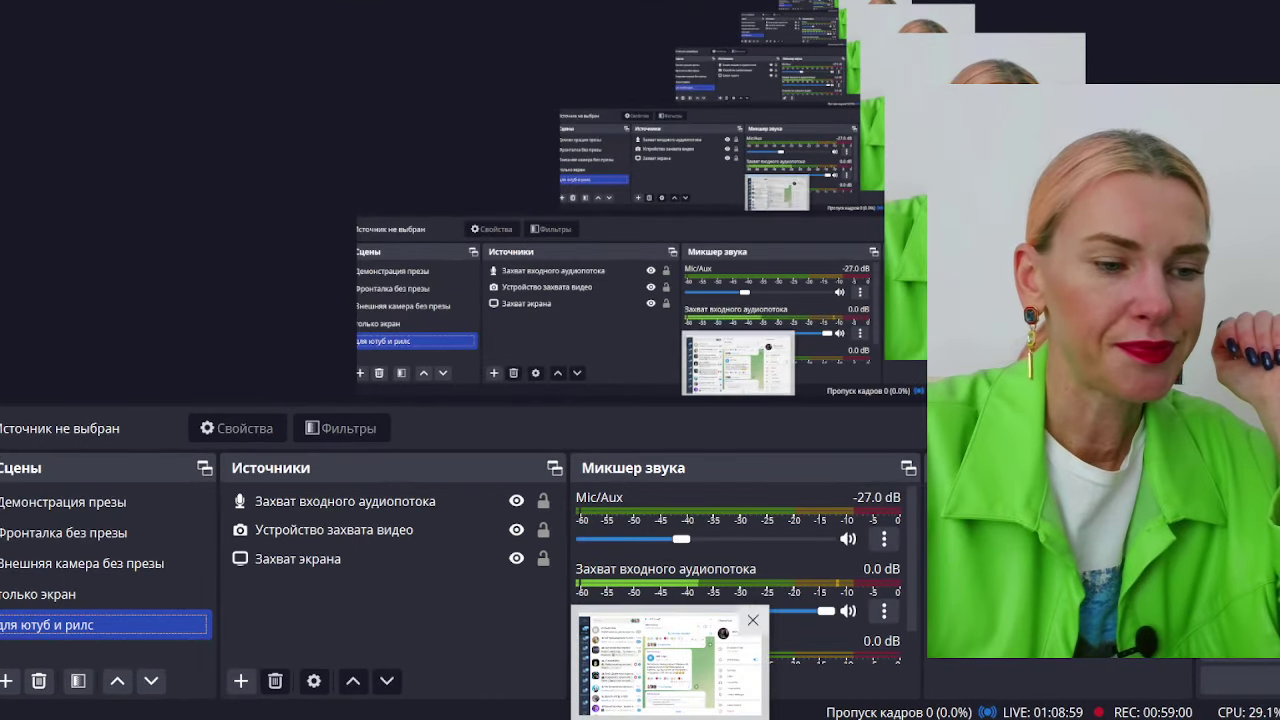
{"action": "key", "text": "alt+Tab"}
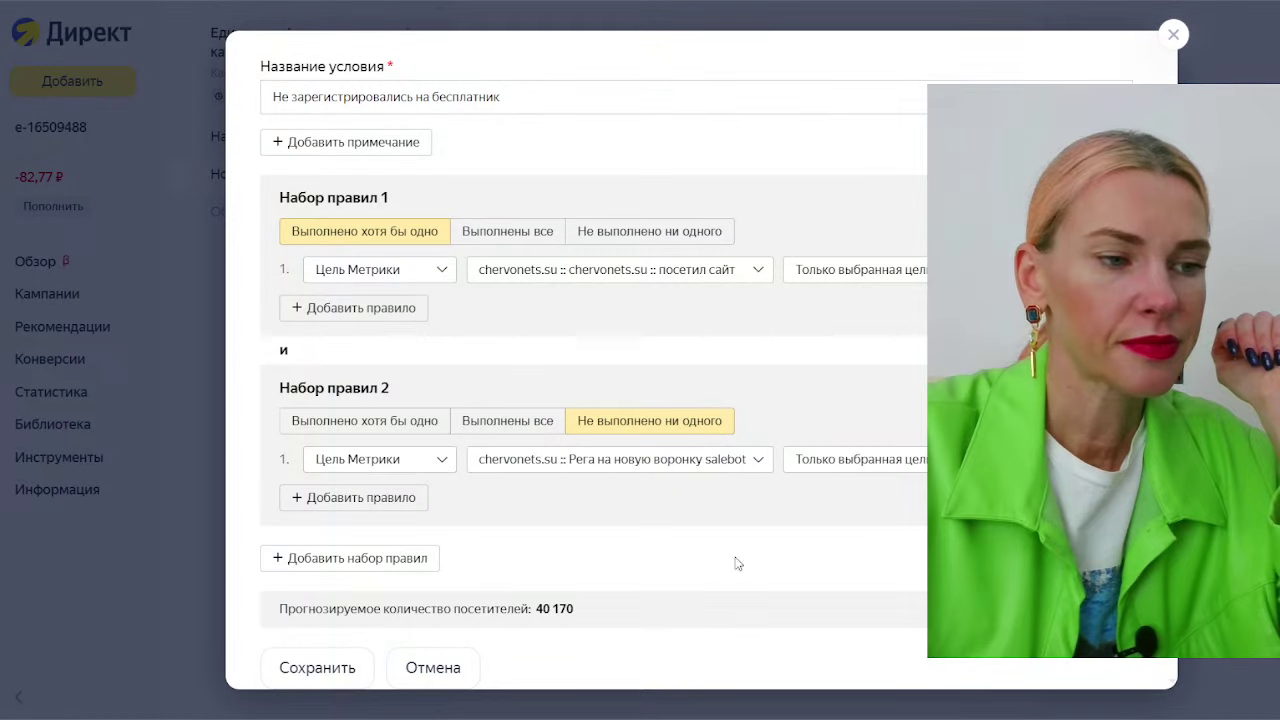
Step: Save the retargeting condition to the ad group and turn off «Офферный ретаргетинг»
{"action": "left_click", "coordinate": [313, 669]}
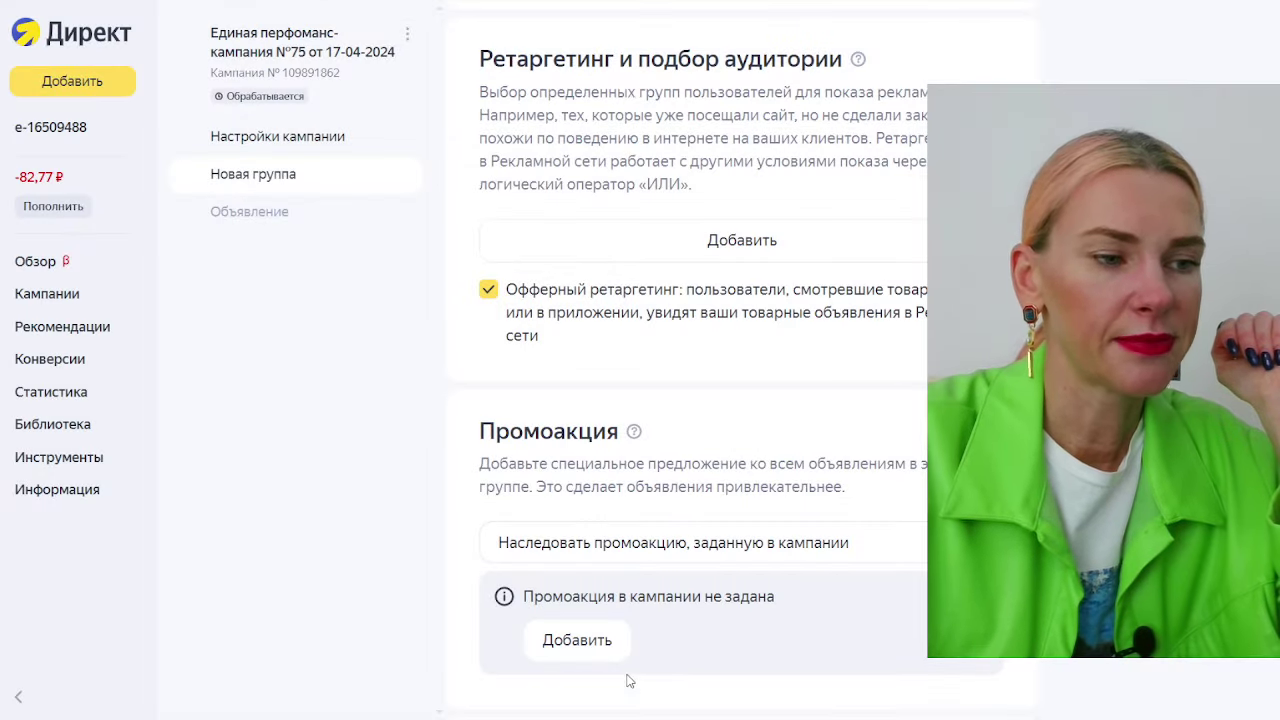
{"action": "scroll", "coordinate": [715, 445], "scroll_direction": "up", "scroll_amount": 1}
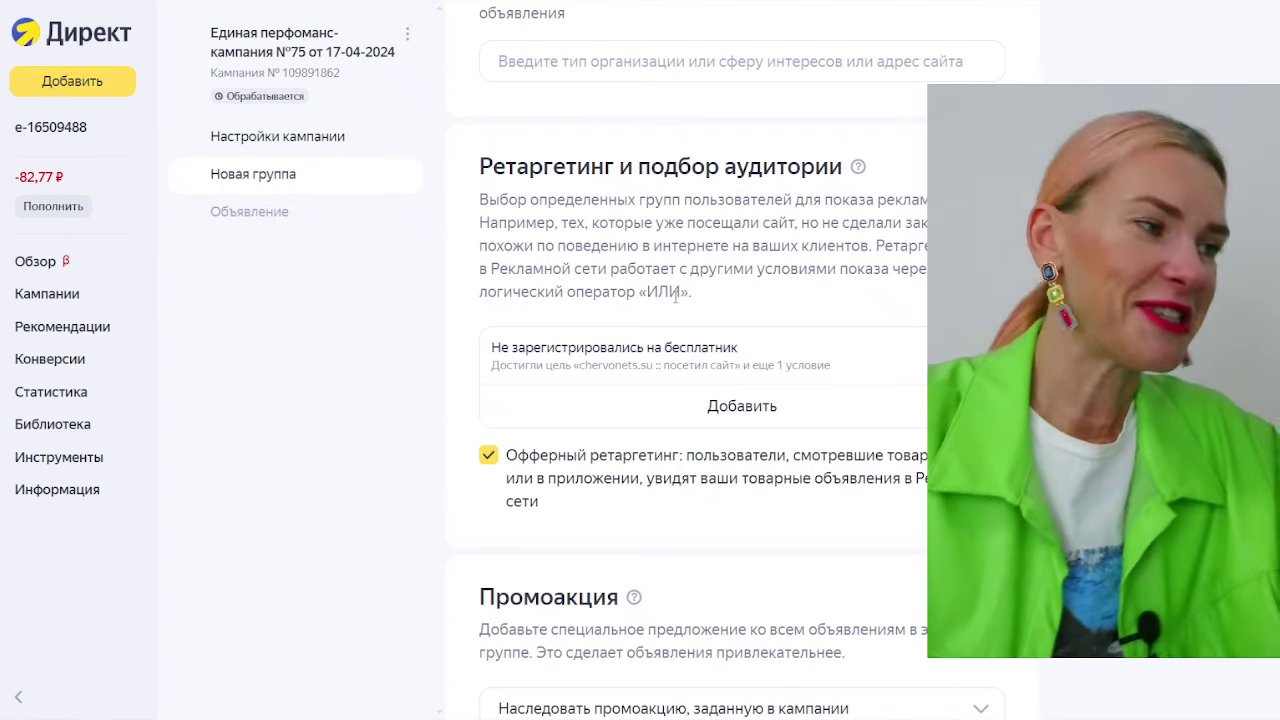
{"action": "scroll", "coordinate": [728, 349], "scroll_direction": "down", "scroll_amount": 3}
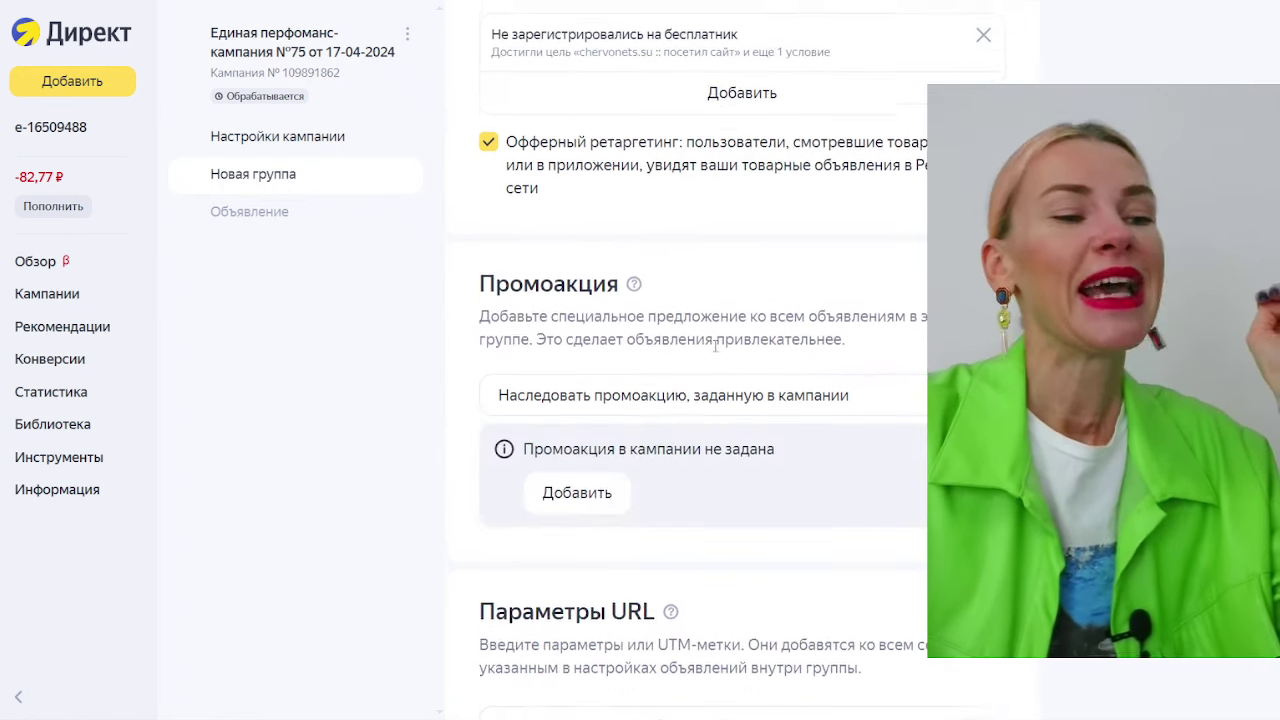
{"action": "left_click", "coordinate": [488, 132]}
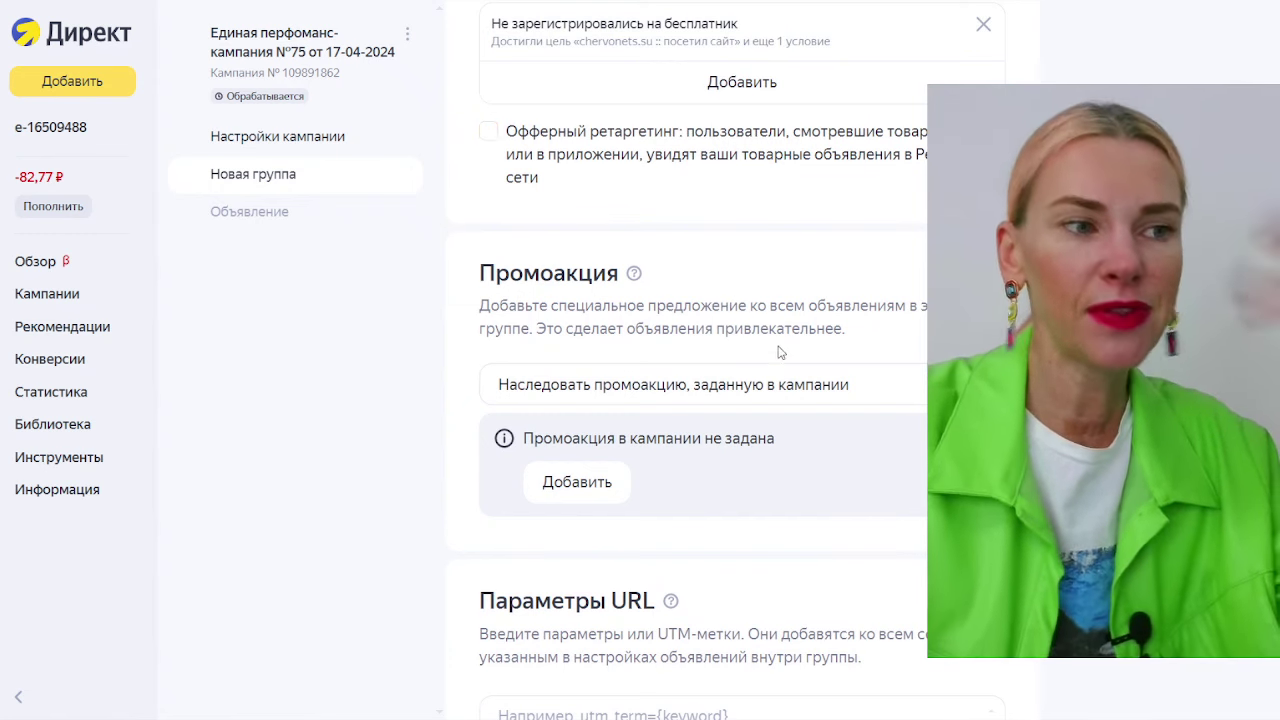
{"action": "scroll", "coordinate": [750, 352], "scroll_direction": "down", "scroll_amount": 3}
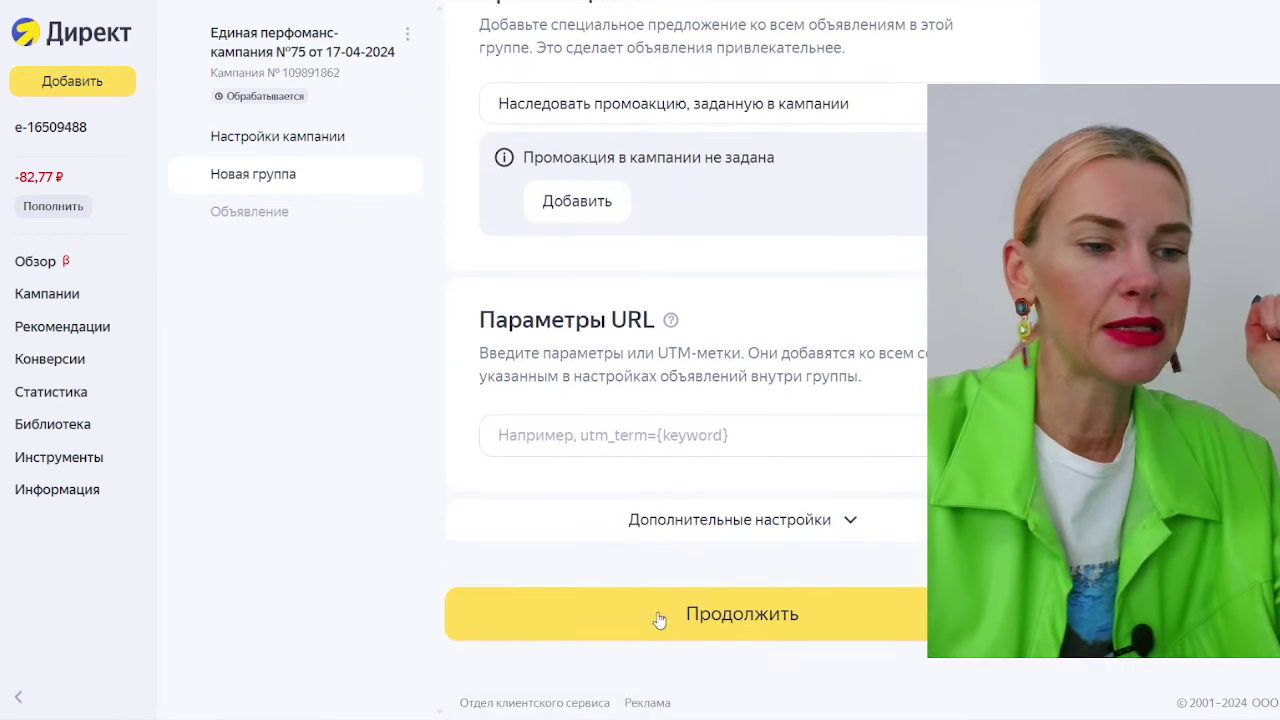
{"action": "left_click", "coordinate": [543, 623]}
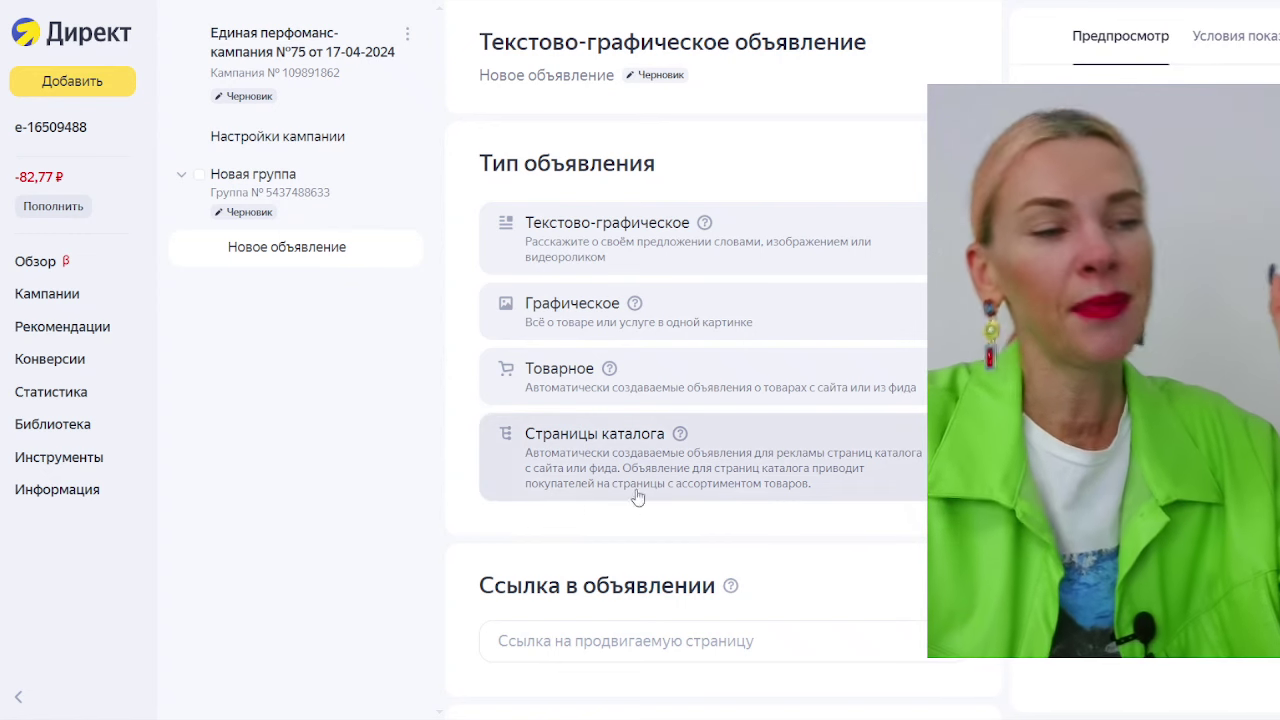
{"action": "scroll", "coordinate": [588, 222], "scroll_direction": "down", "scroll_amount": 1}
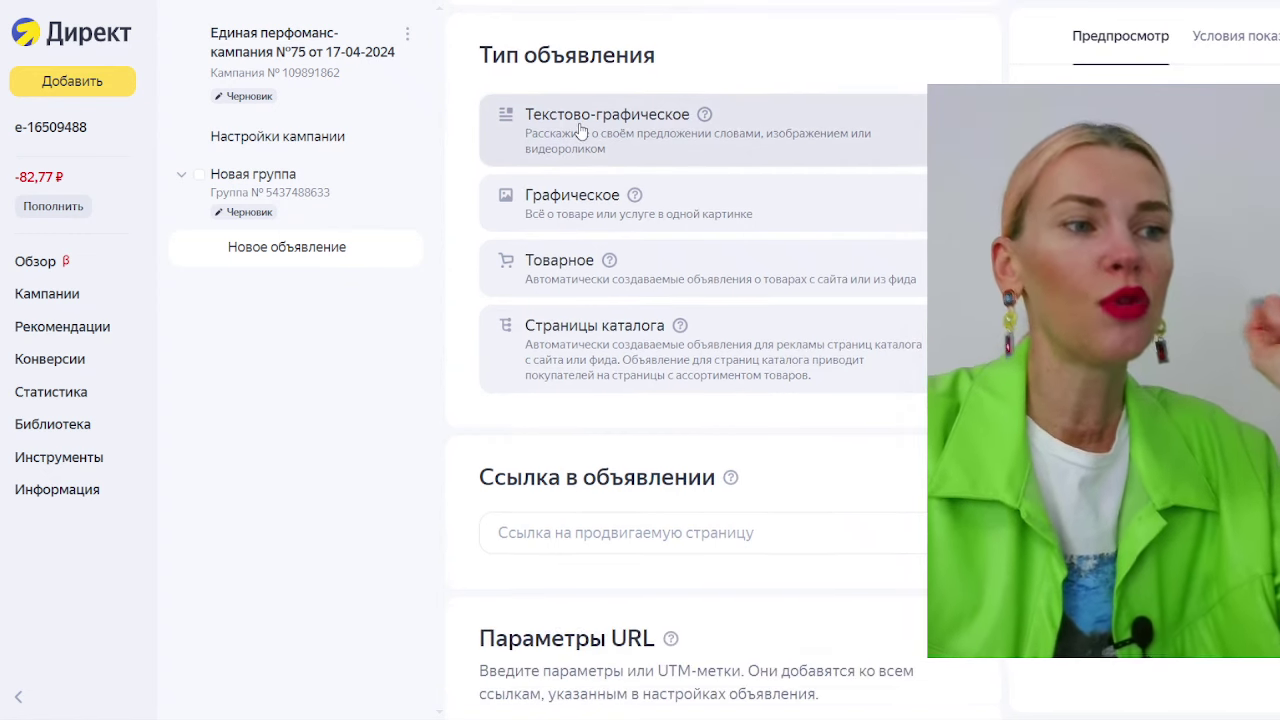
{"action": "scroll", "coordinate": [665, 200], "scroll_direction": "down", "scroll_amount": 4}
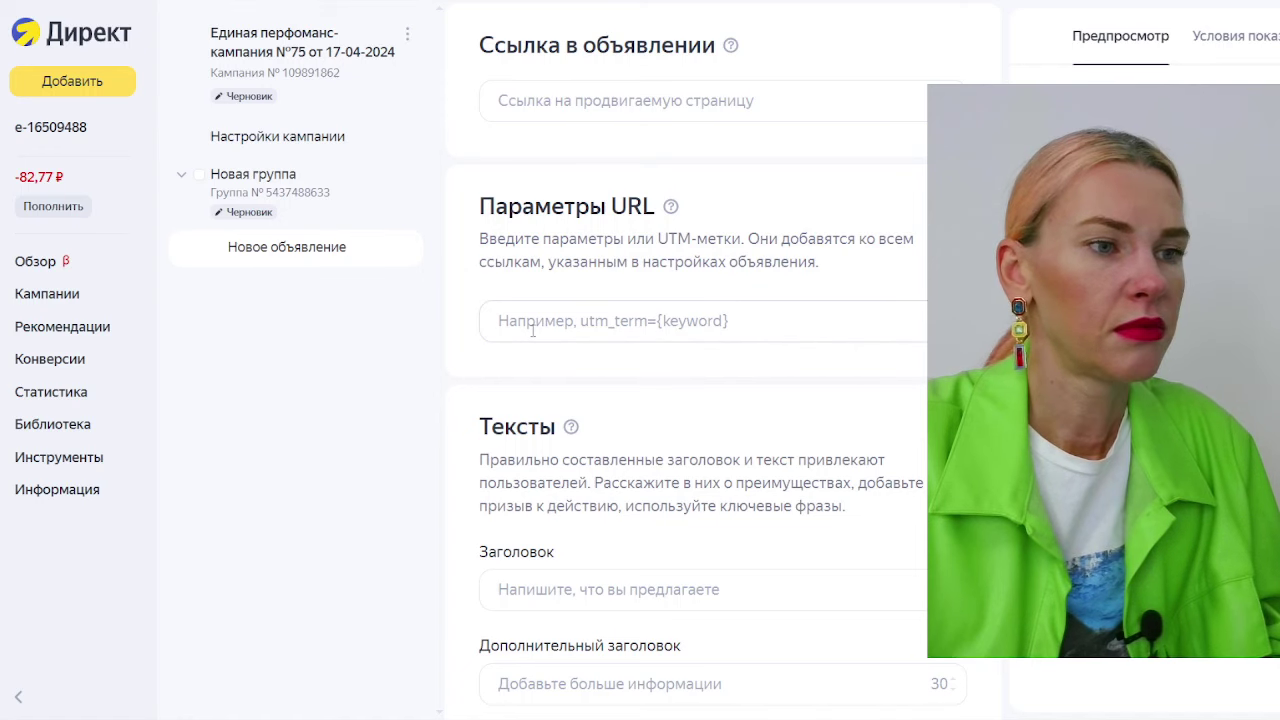
{"action": "type", "text": "https://chervonets.su/yandex_specialist"}
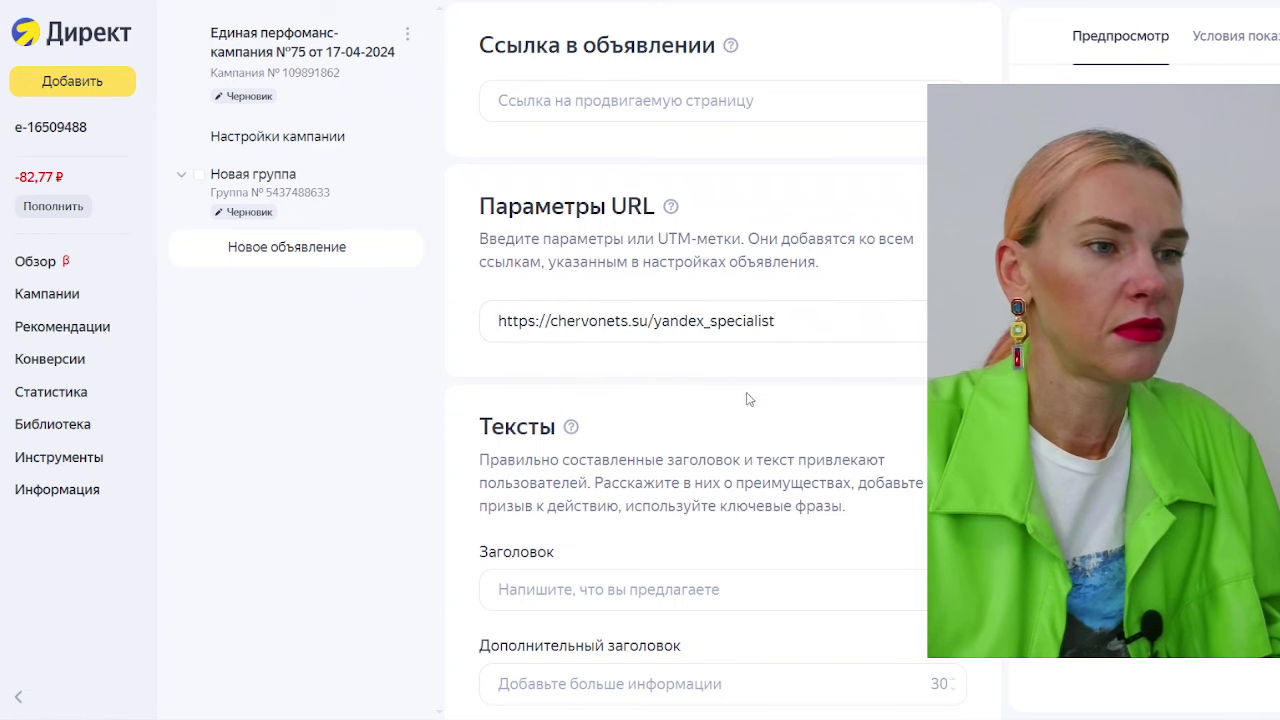
Step: Set the new ad's «Заголовок» to «Пройди курс по Яндекс и научись делать от 50000₽/мес»
{"action": "scroll", "coordinate": [744, 393], "scroll_direction": "down", "scroll_amount": 2}
{"action": "scroll", "coordinate": [742, 393], "scroll_direction": "down", "scroll_amount": 2}
{"action": "left_click", "coordinate": [543, 260]}
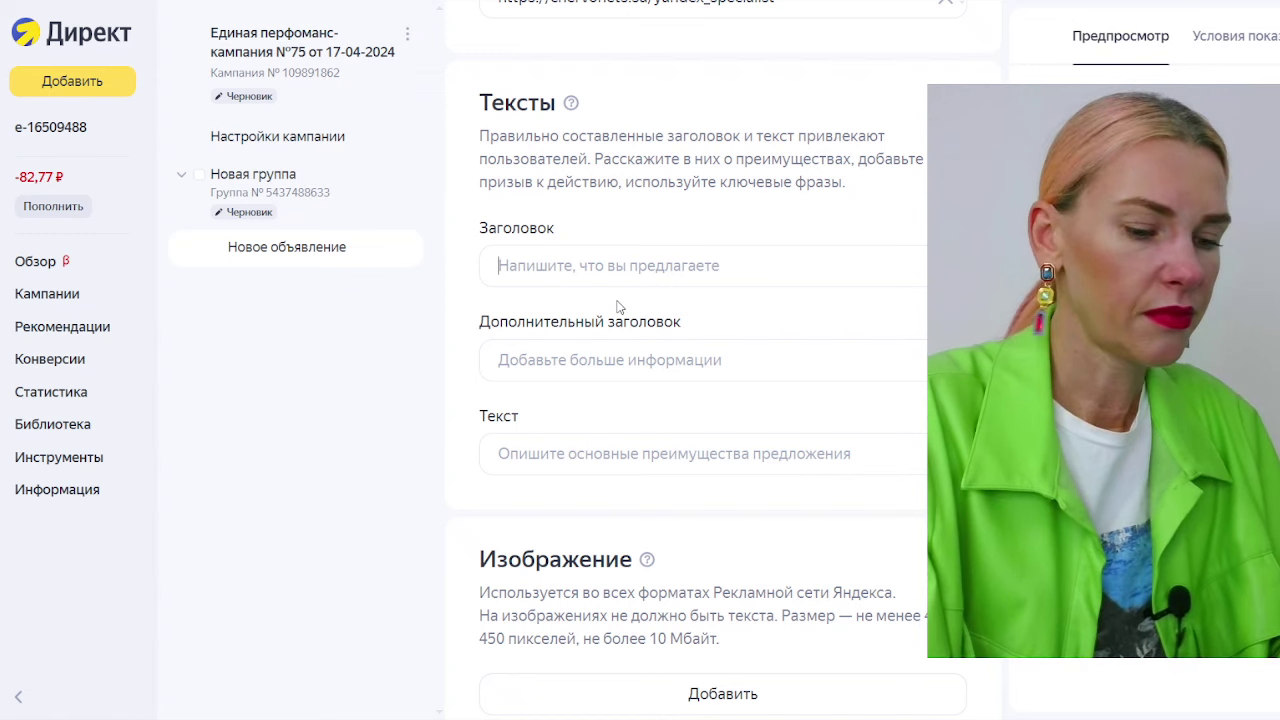
{"action": "type", "text": "Пройди к"}
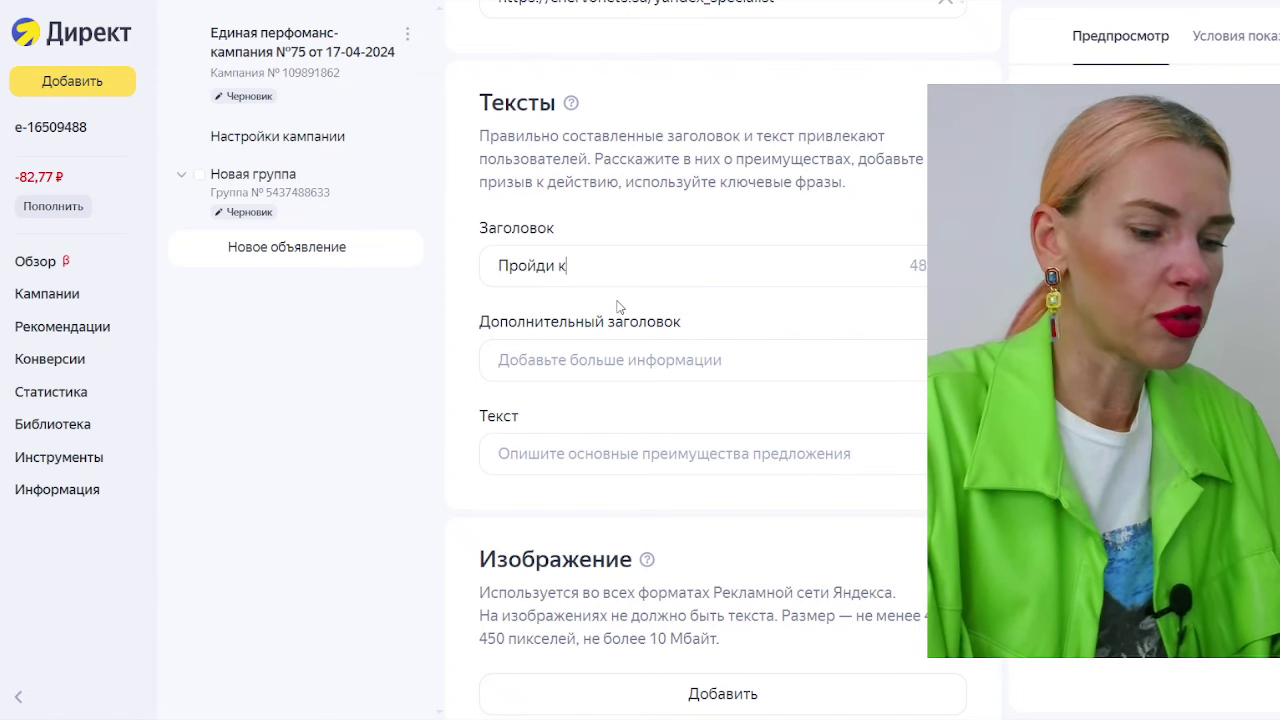
{"action": "type", "text": "урс по Яндек"}
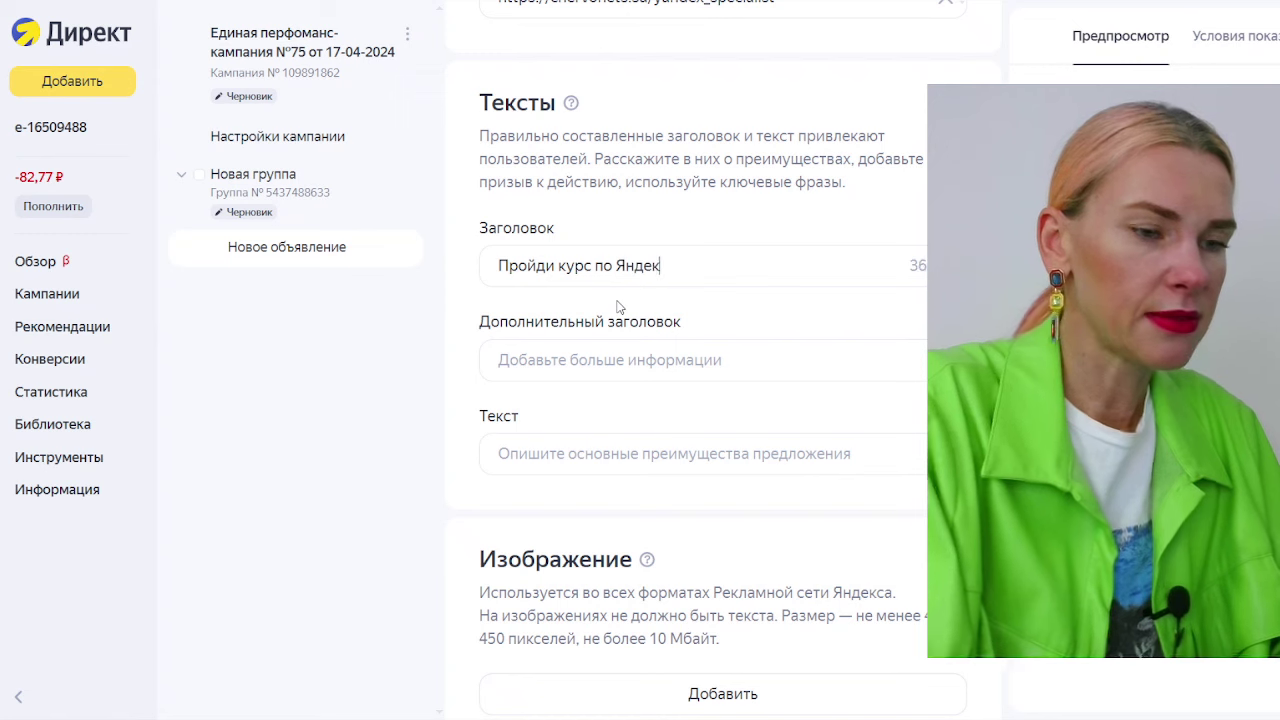
{"action": "type", "text": "с и "}
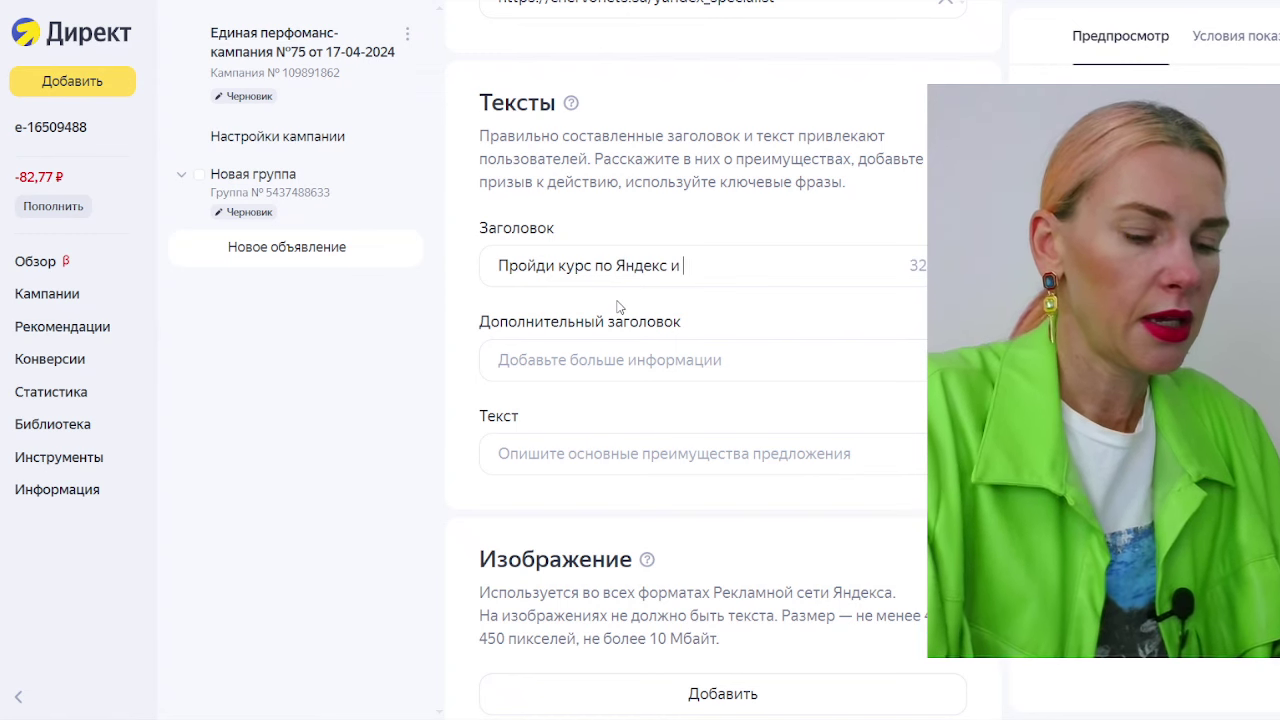
{"action": "type", "text": "научи"}
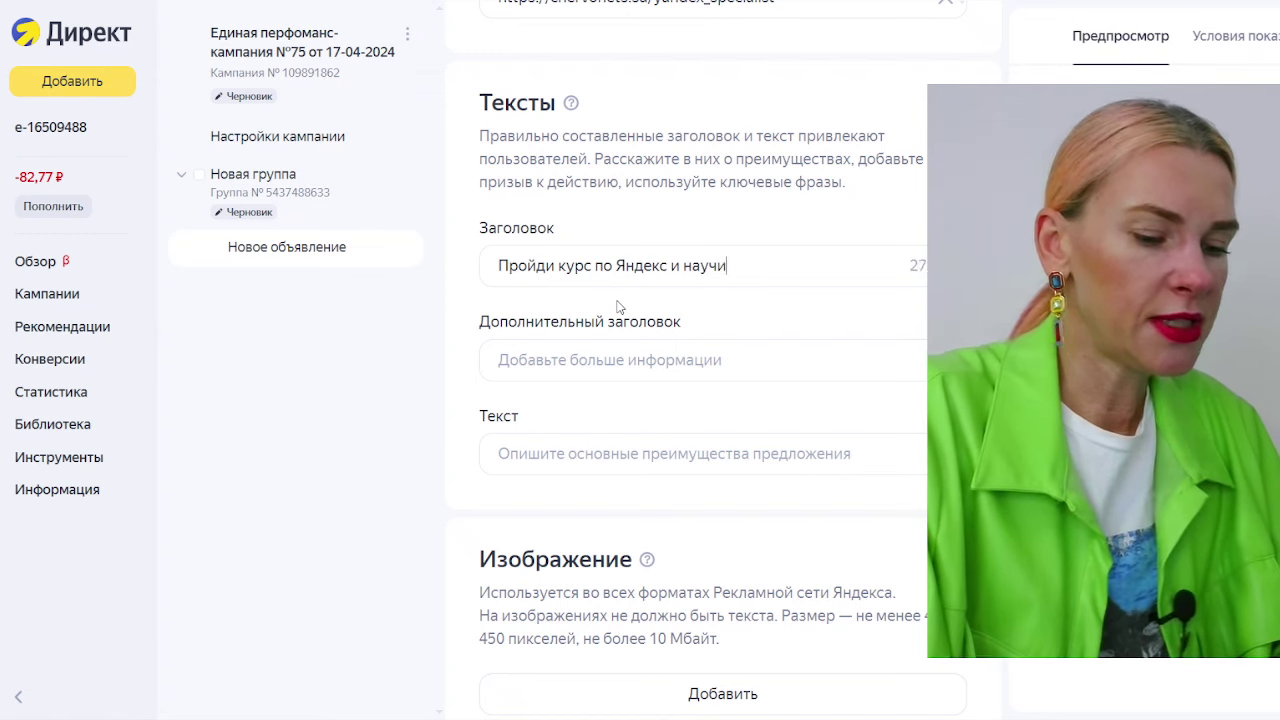
{"action": "type", "text": "сь делать от "}
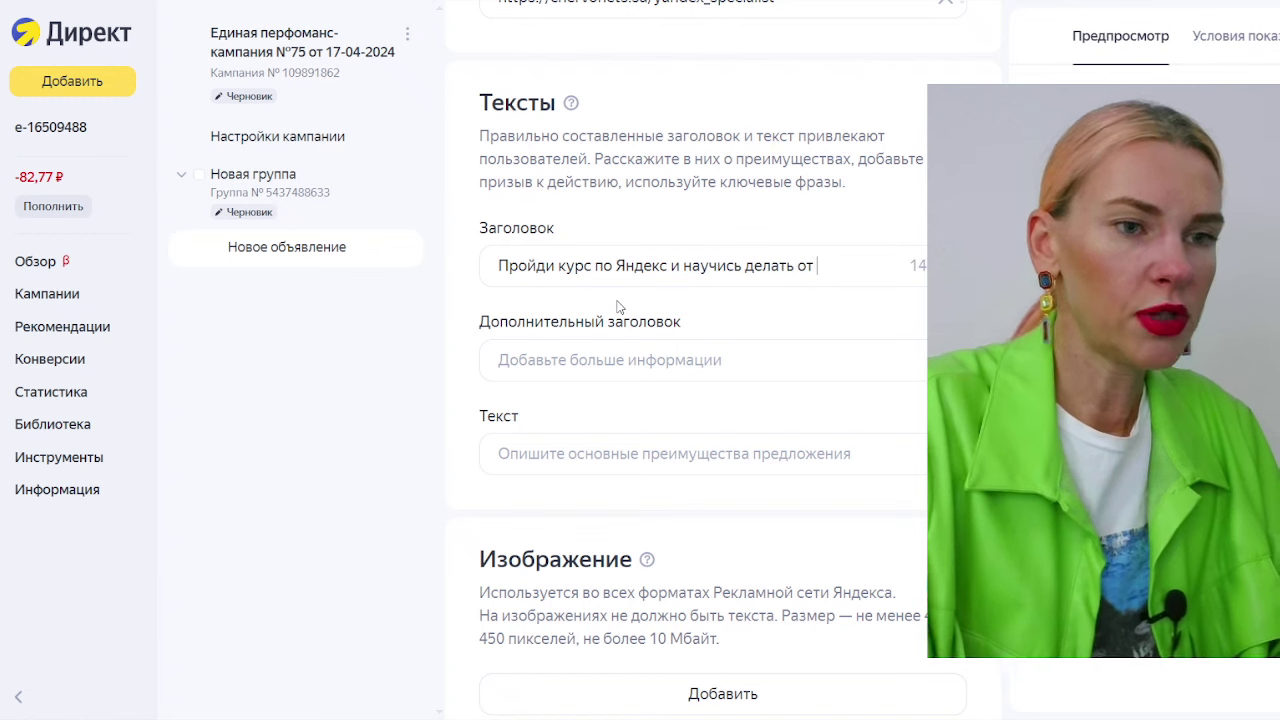
{"action": "type", "text": "50000"}
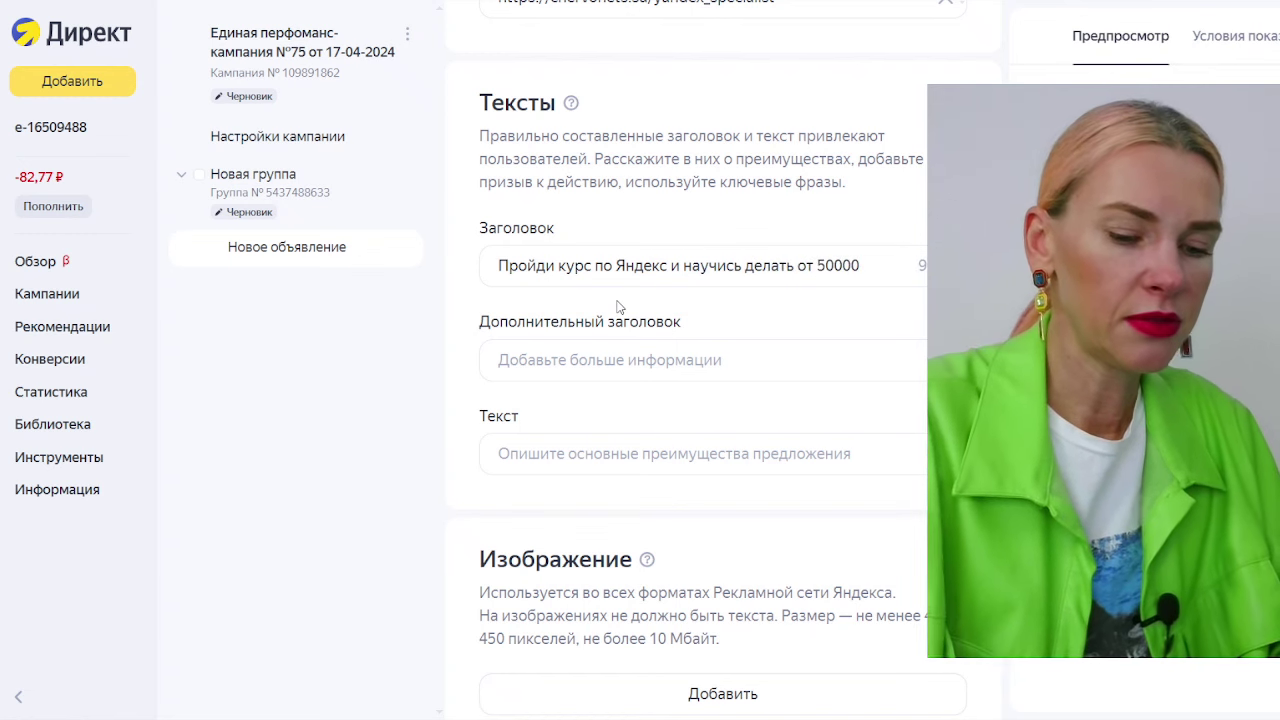
{"action": "type", "text": "₽/мес"}
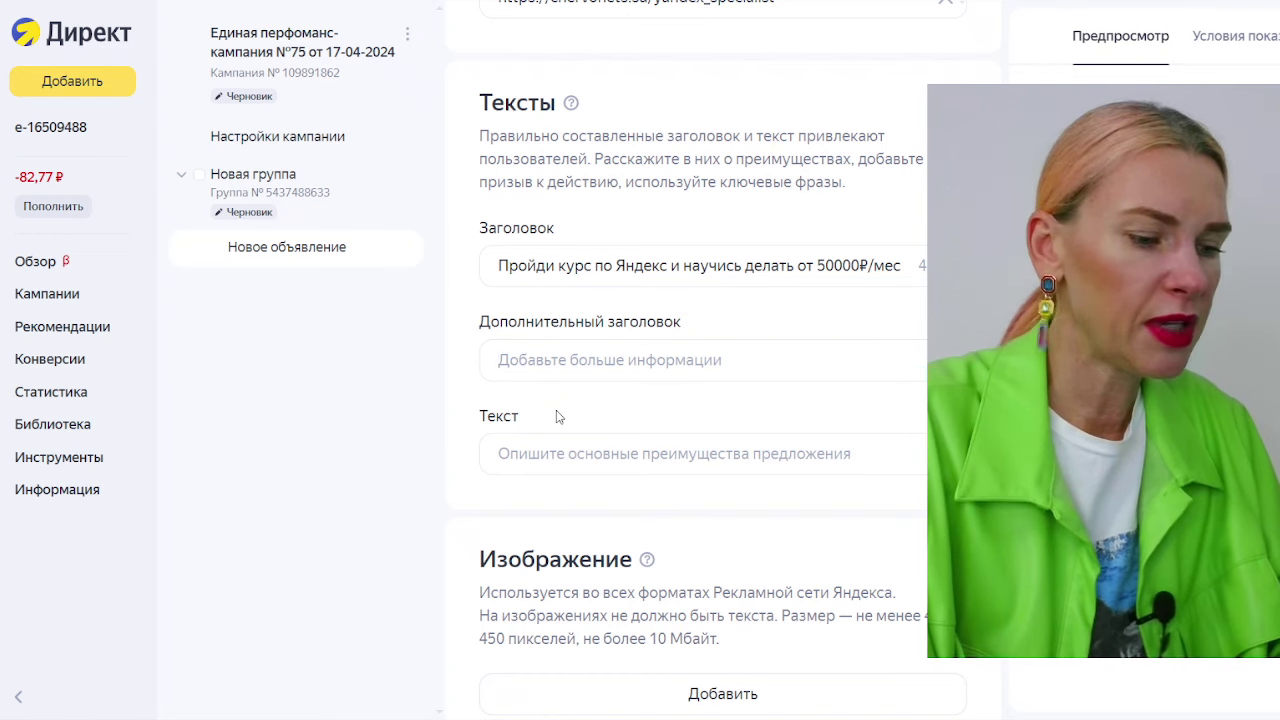
Step: Set the ad's «Дополнительный заголовок» to «4 Бесплатных урока»
{"action": "key", "text": "Tab"}
{"action": "type", "text": "4 Бесплат"}
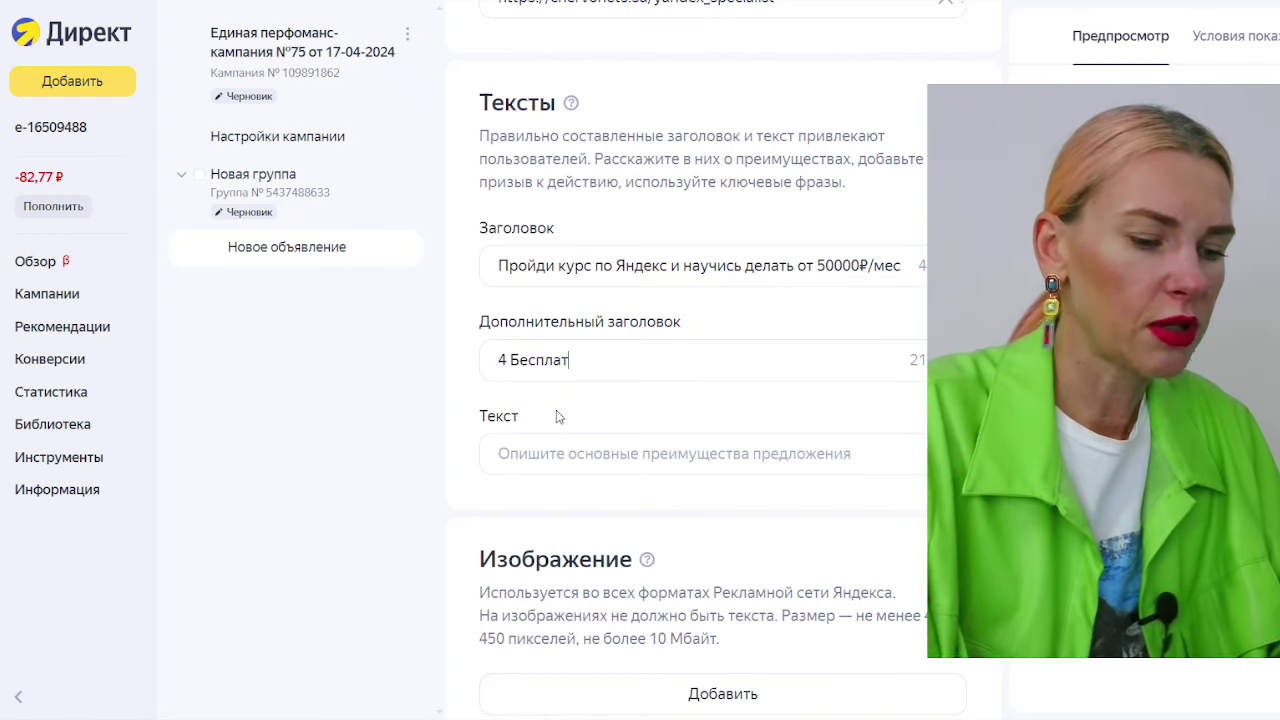
{"action": "type", "text": "ных урока"}
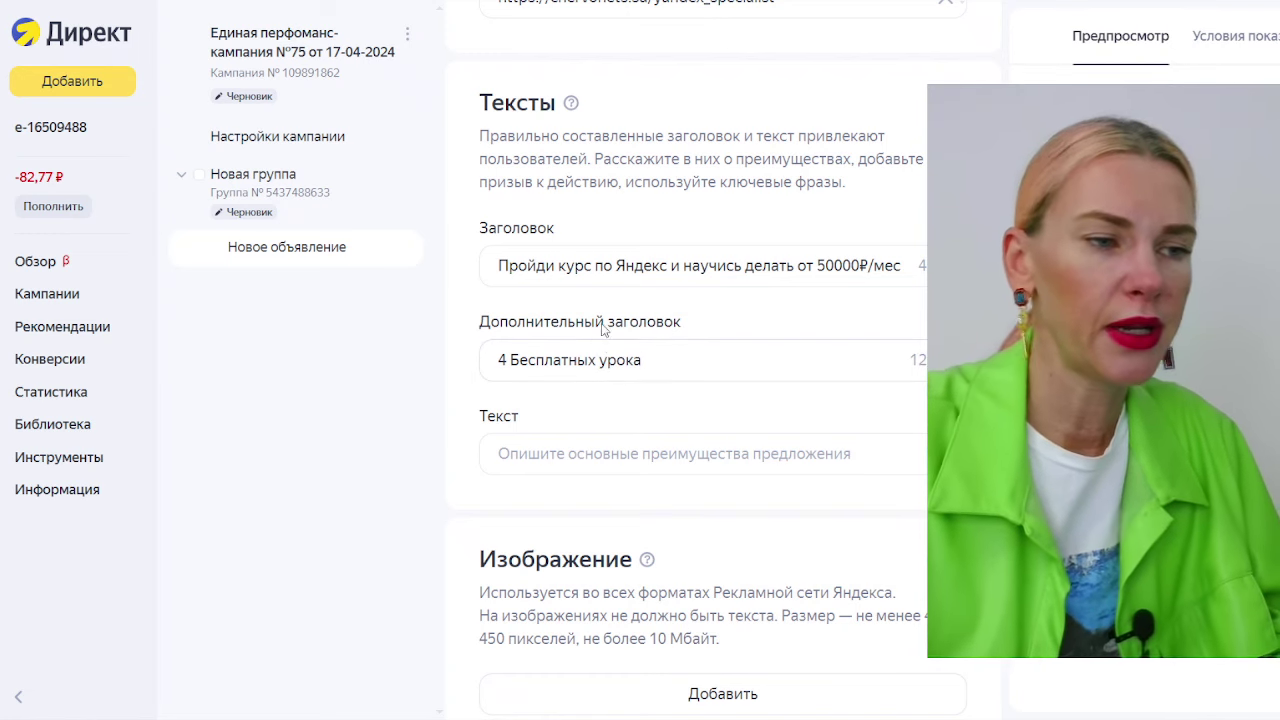
{"action": "scroll", "coordinate": [598, 444], "scroll_direction": "down", "scroll_amount": 1}
{"action": "scroll", "coordinate": [598, 444], "scroll_direction": "down", "scroll_amount": 2}
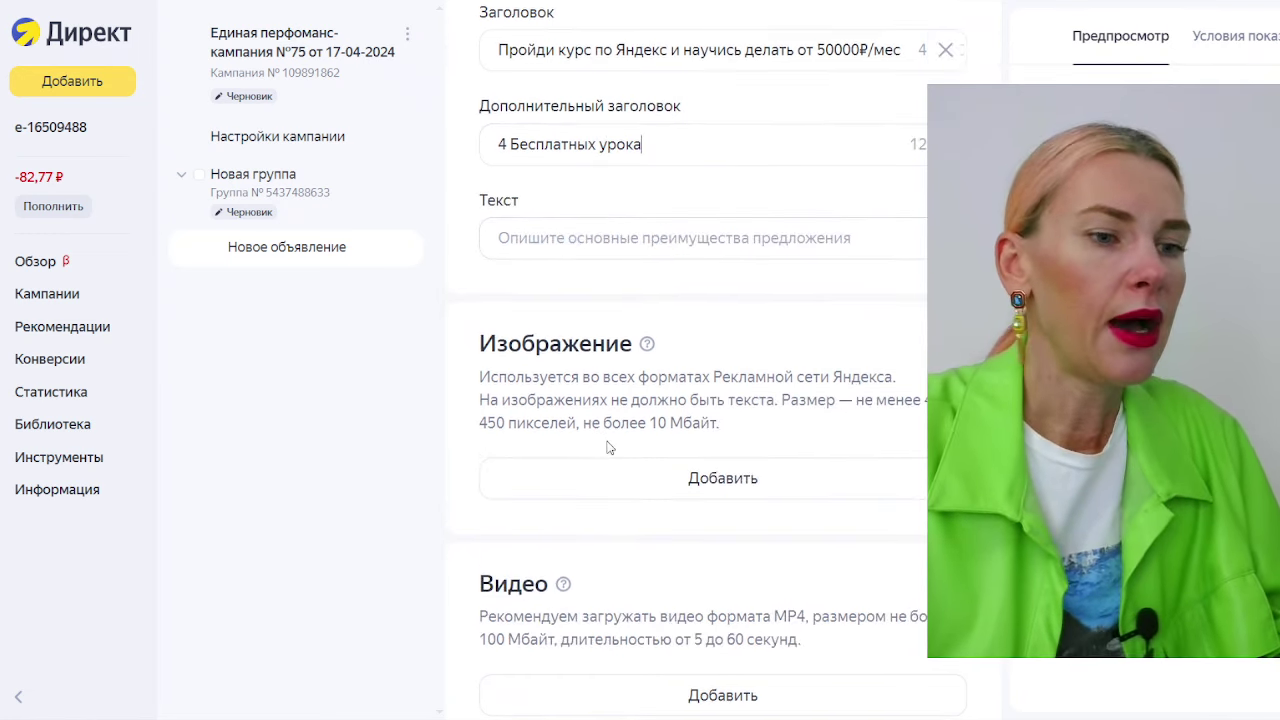
{"action": "left_click", "coordinate": [651, 490]}
{"action": "left_click", "coordinate": [533, 536]}
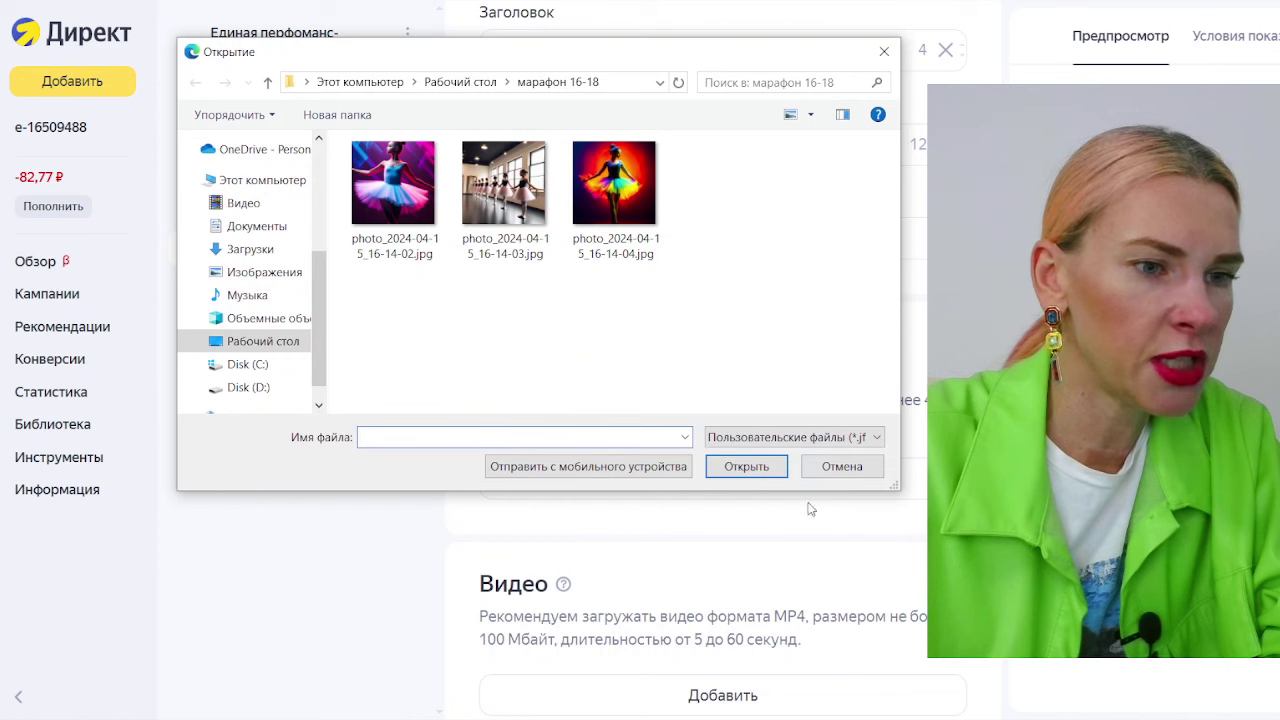
{"action": "left_click", "coordinate": [835, 466]}
Step: Add the previously uploaded image «яндекс» (855x739) from the gallery as the ad's image
{"action": "left_click", "coordinate": [690, 477]}
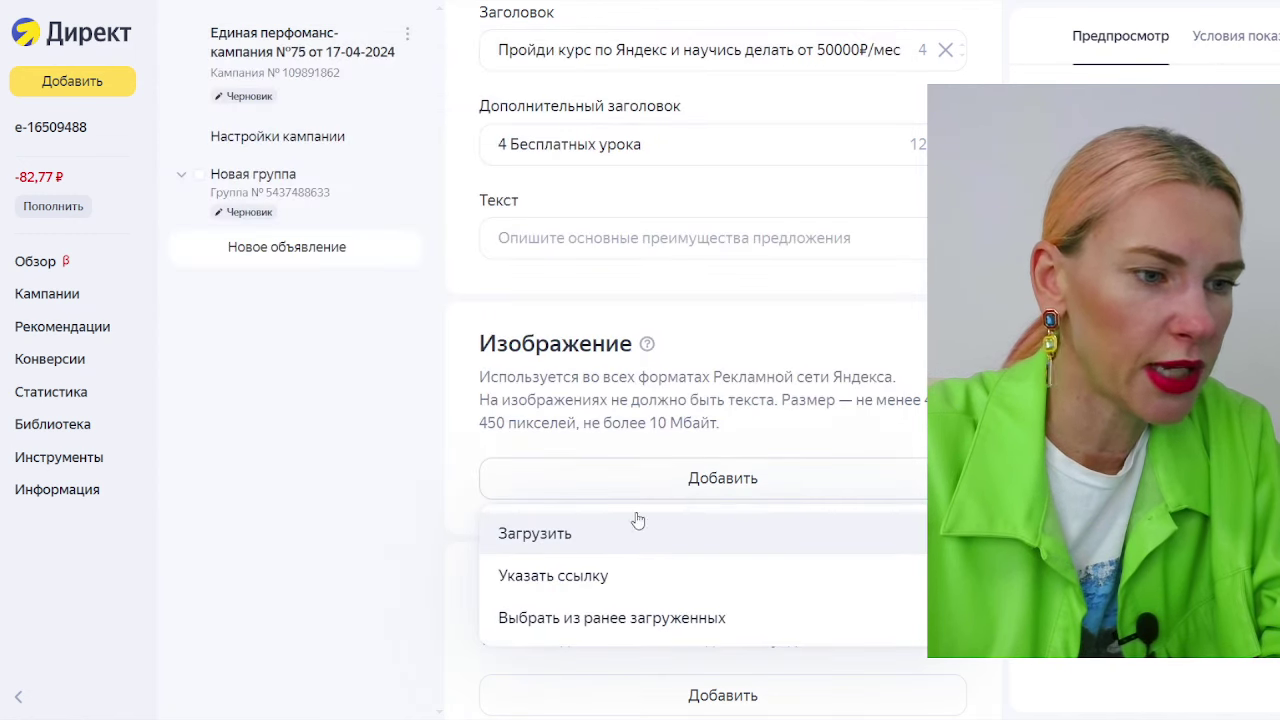
{"action": "left_click", "coordinate": [620, 628]}
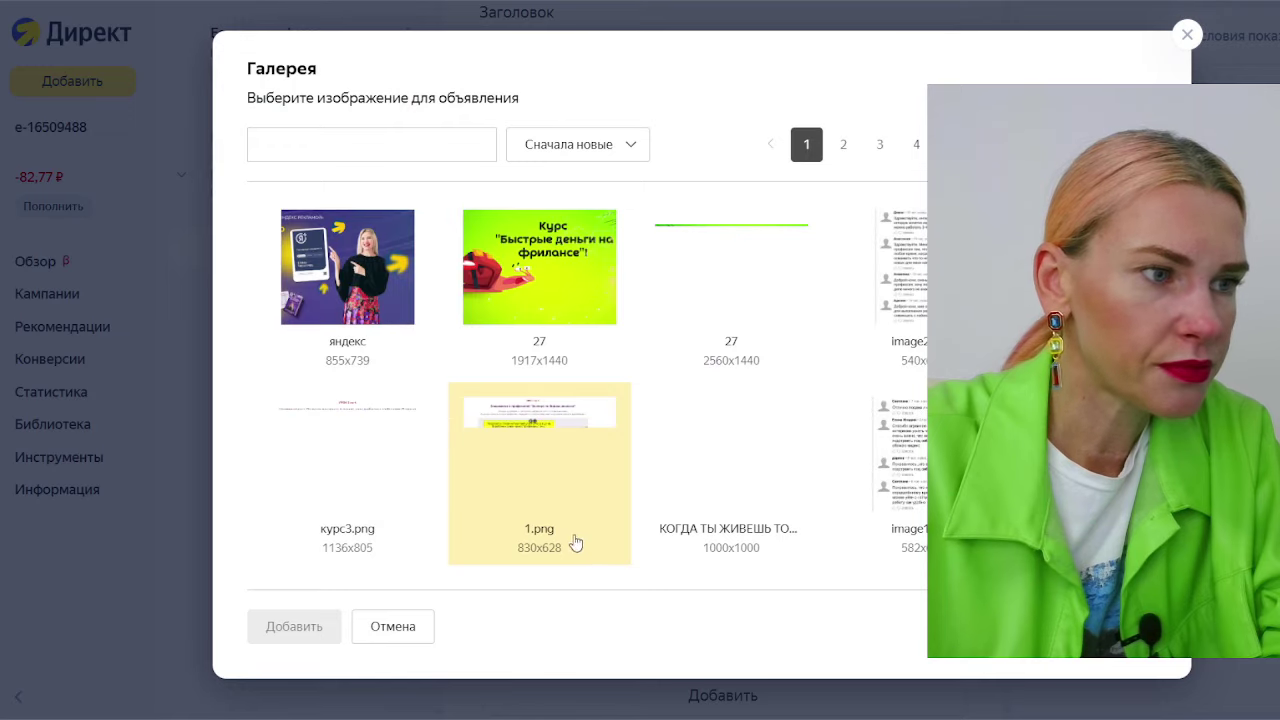
{"action": "left_click", "coordinate": [422, 346]}
{"action": "left_click", "coordinate": [320, 626]}
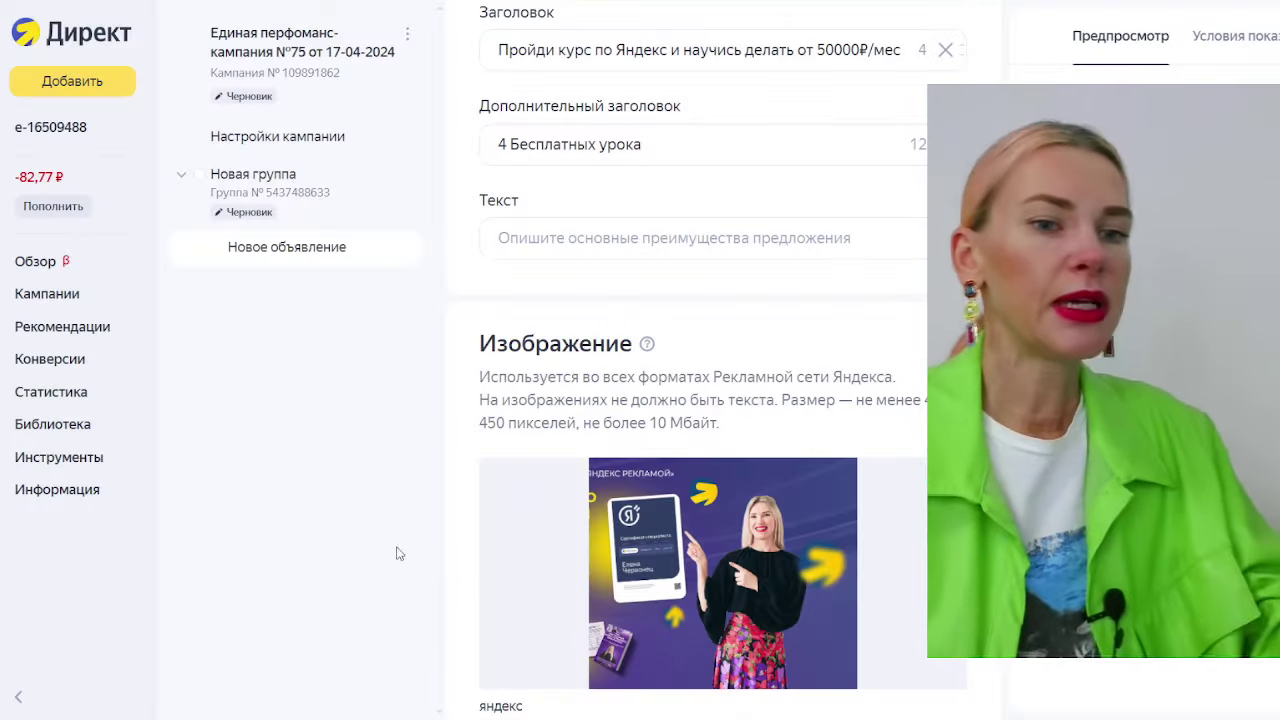
Step: Switch to OBS, activate the scene «только экран» and return to the ad form in Yandex Direct
{"action": "key", "text": "alt+Tab"}
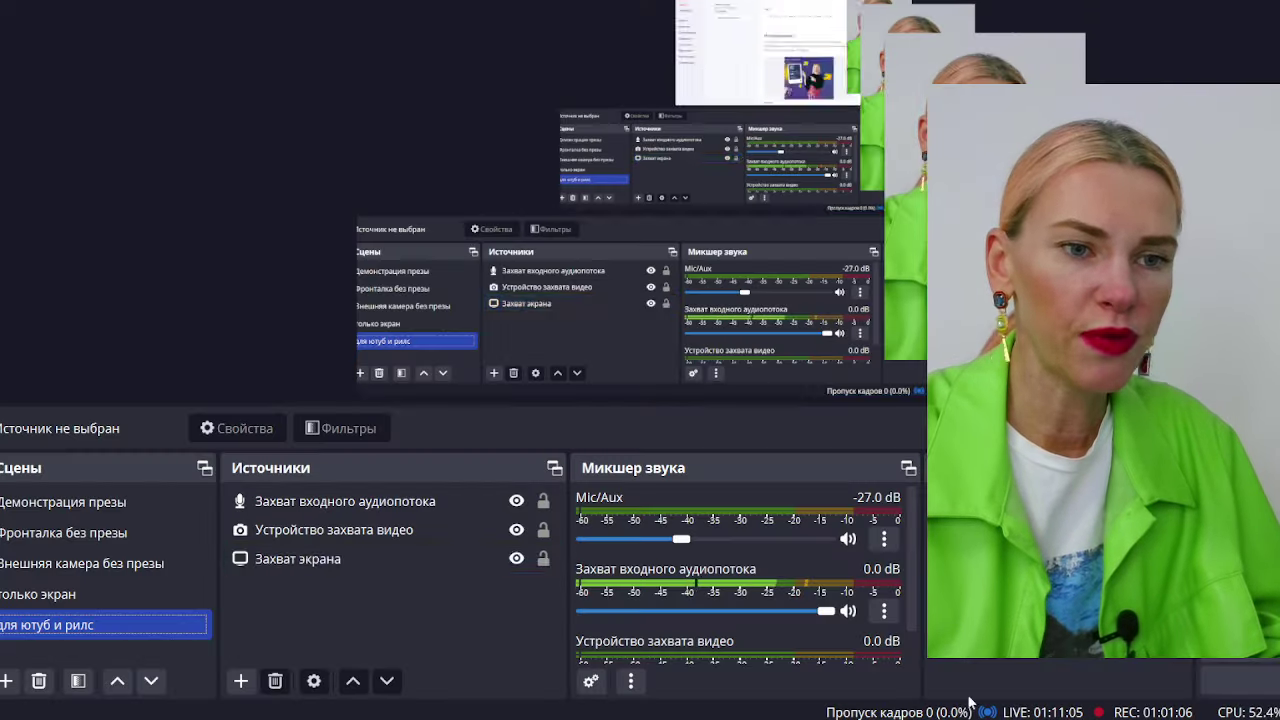
{"action": "left_click", "coordinate": [68, 598]}
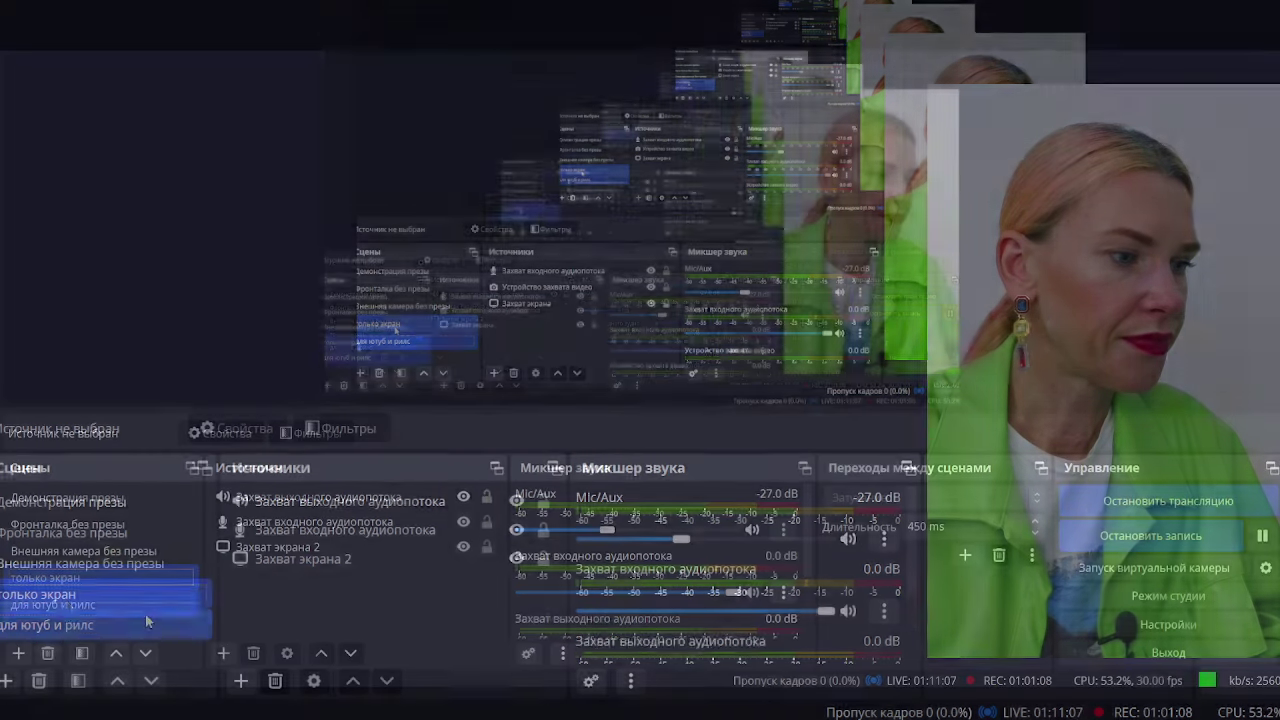
{"action": "key", "text": "alt+Tab"}
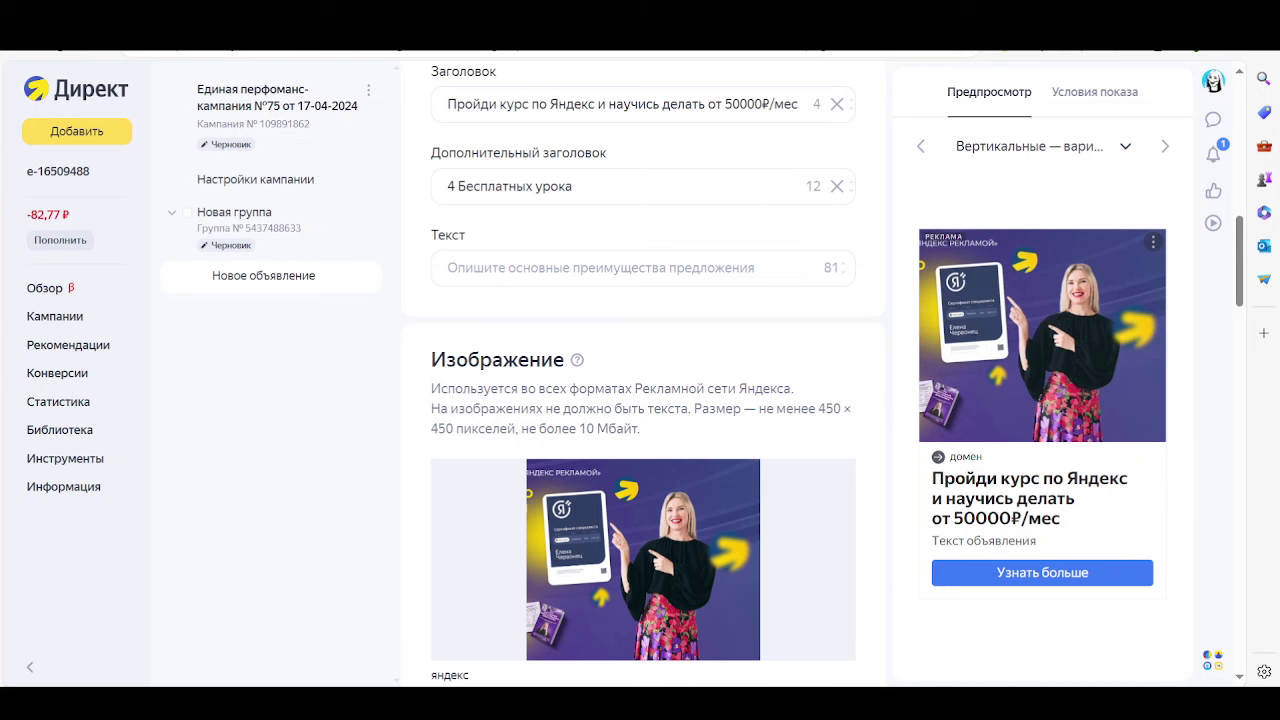
Step: Enter the ad's «Текст» as «4 урока по 30 мин. Узнай как работать с рекламой и найти первых клиентов уже через 4 дня»
{"action": "scroll", "coordinate": [643, 370], "scroll_direction": "down", "scroll_amount": 1}
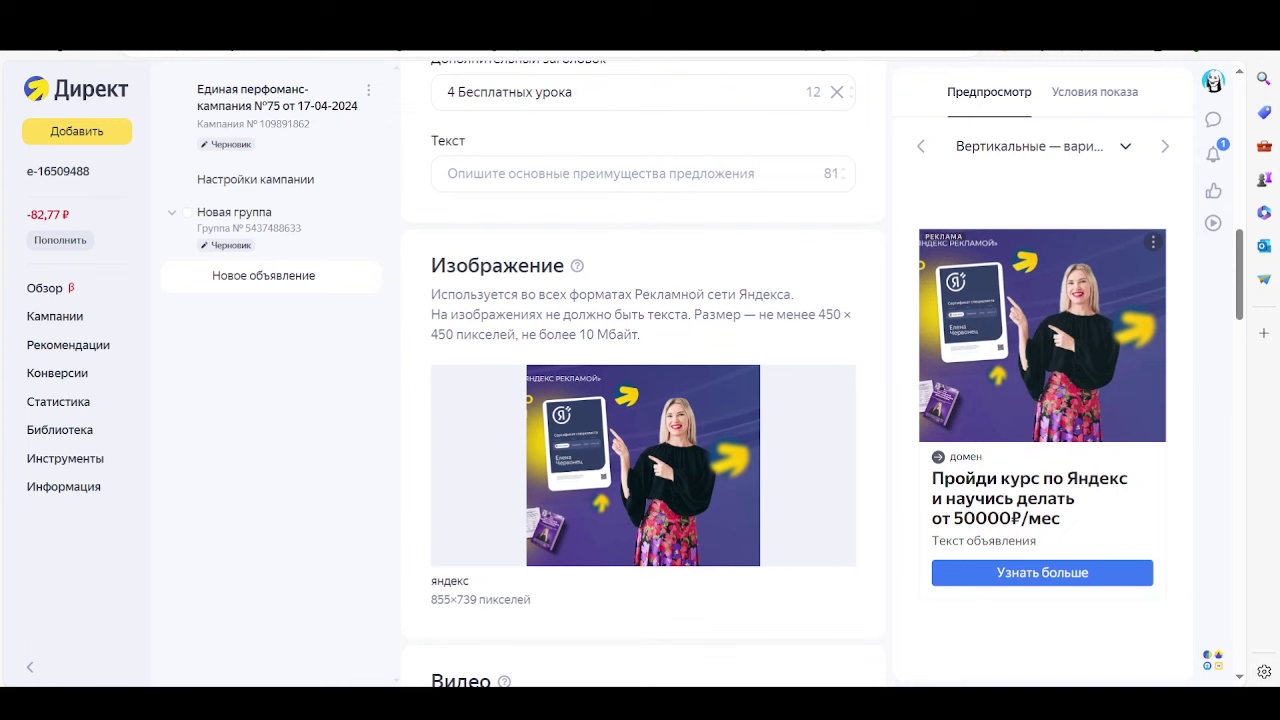
{"action": "scroll", "coordinate": [643, 370], "scroll_direction": "up", "scroll_amount": 2}
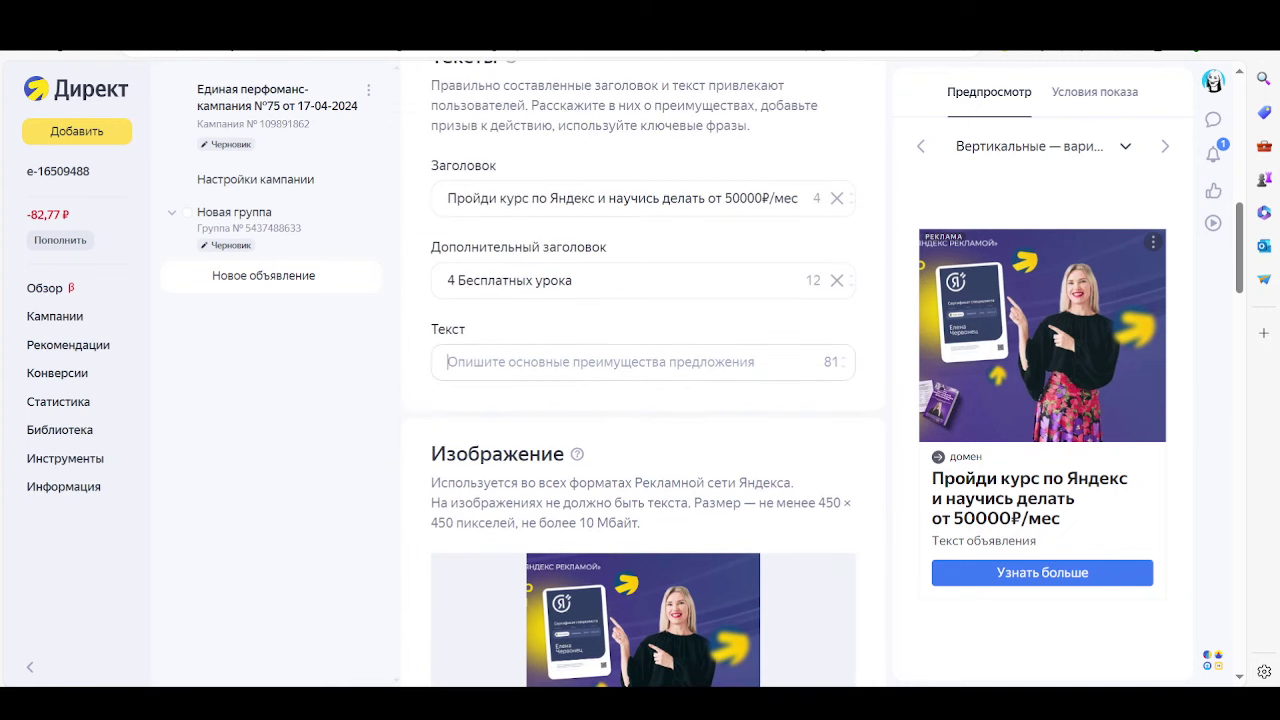
{"action": "left_click", "coordinate": [450, 362]}
{"action": "type", "text": "4 урока по "}
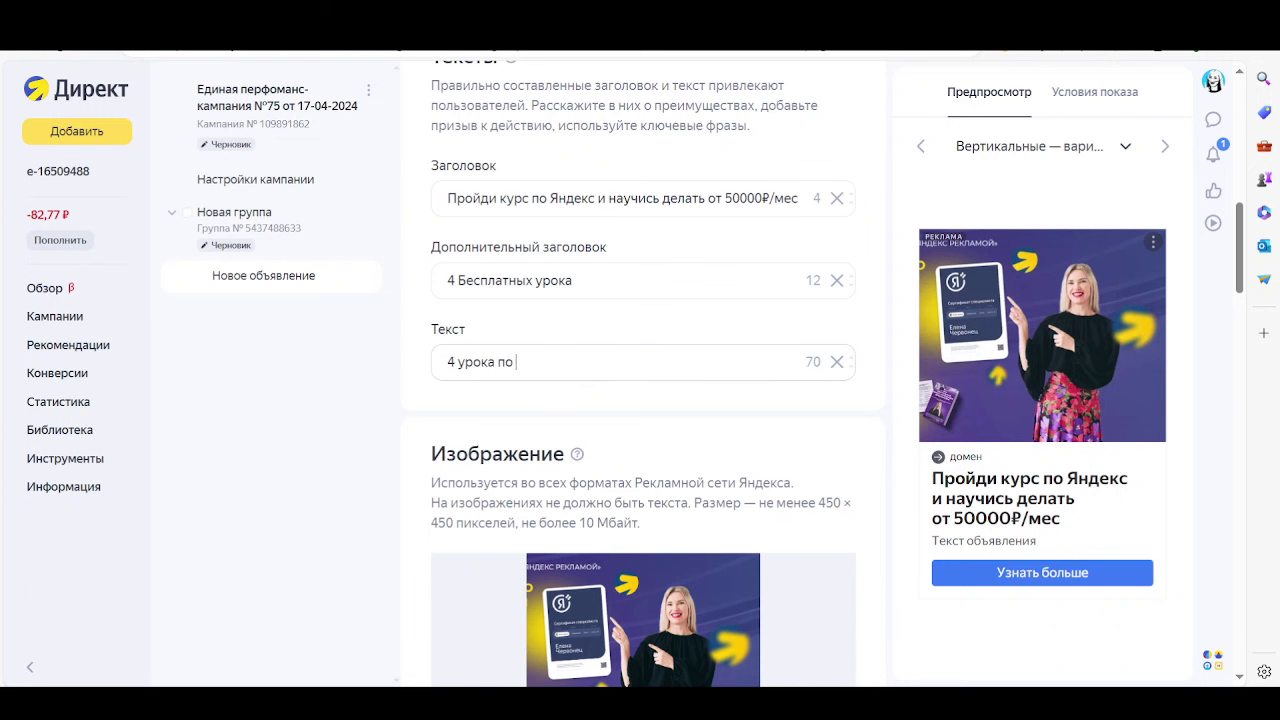
{"action": "type", "text": "30 мин. "}
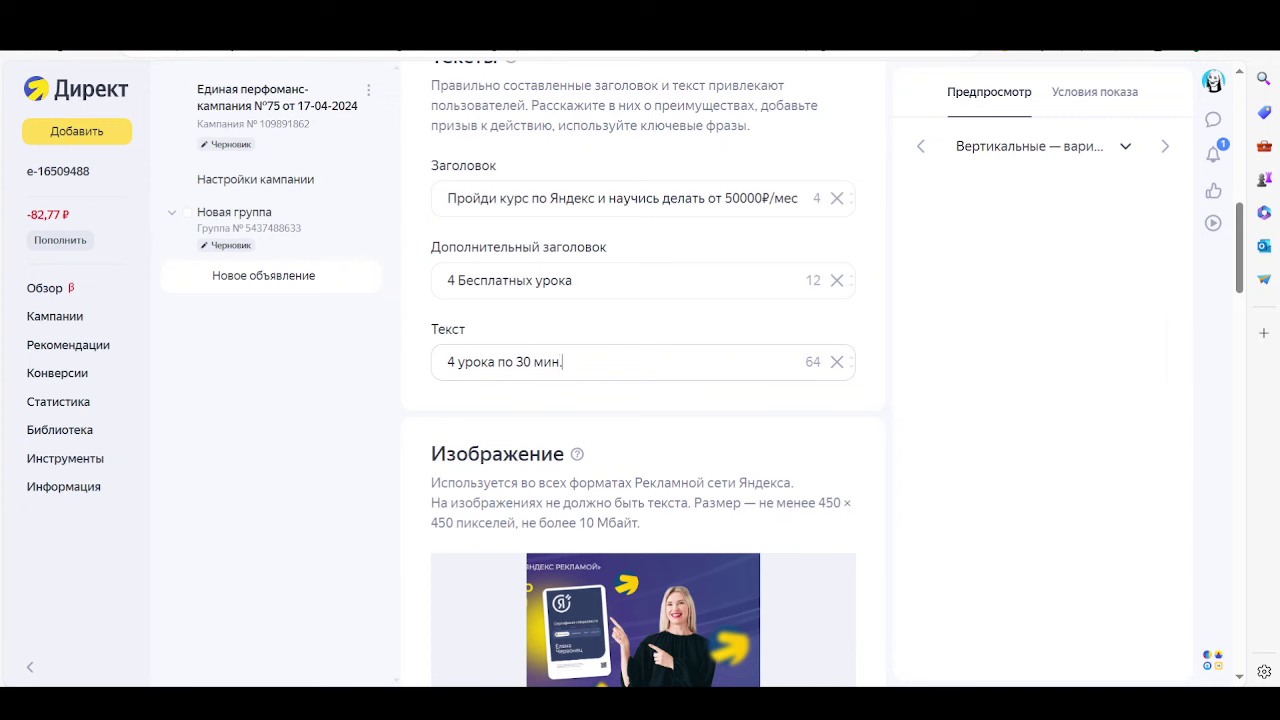
{"action": "type", "text": "Узна"}
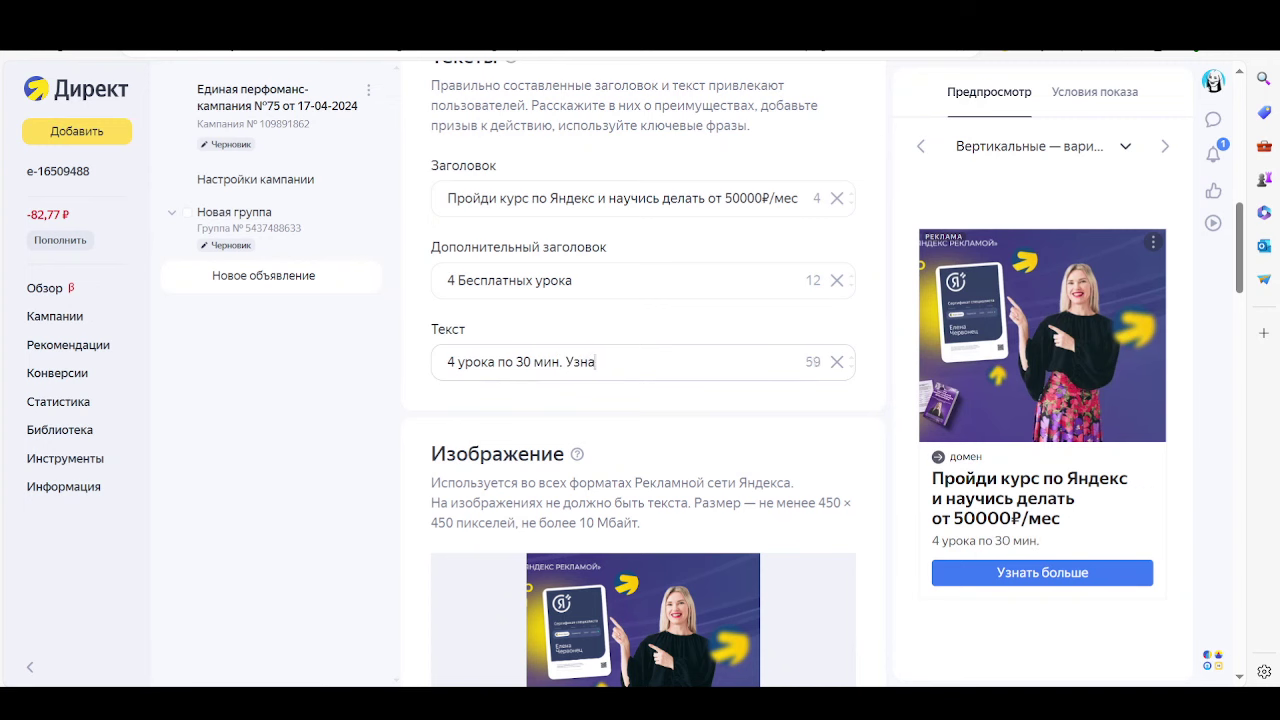
{"action": "type", "text": "й как работать с рекламой"}
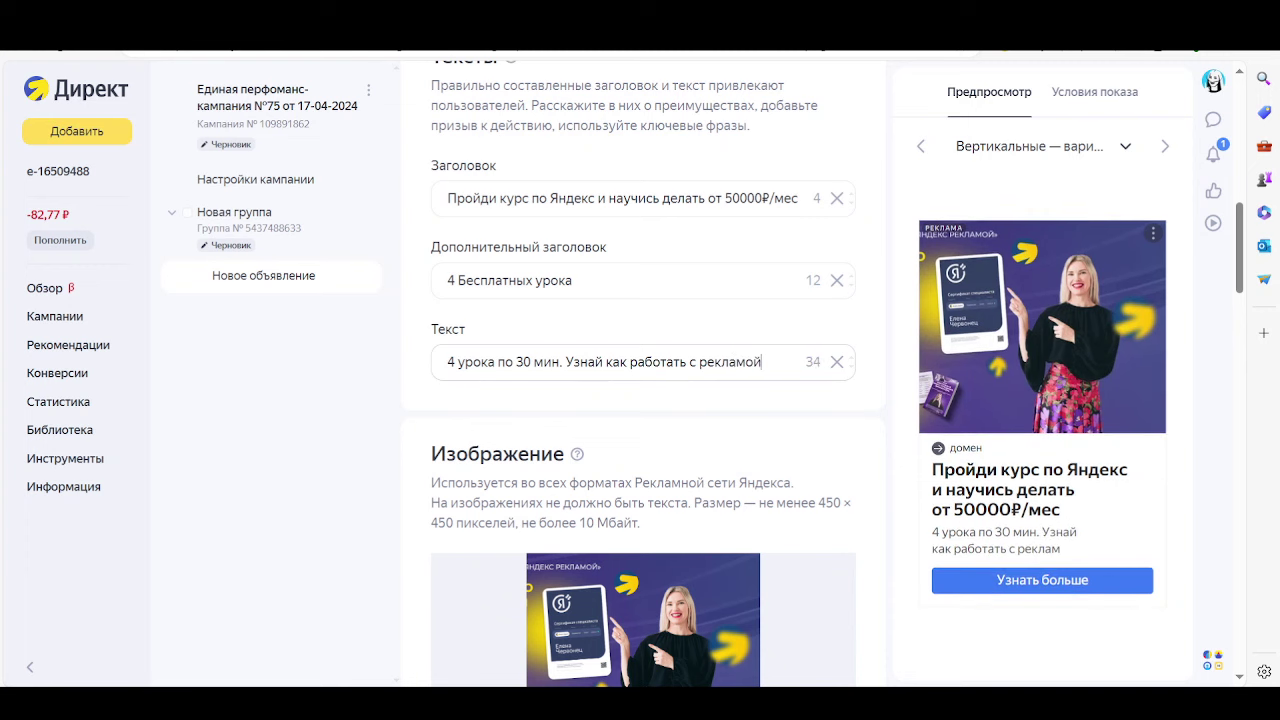
{"action": "type", "text": " и найти первых "}
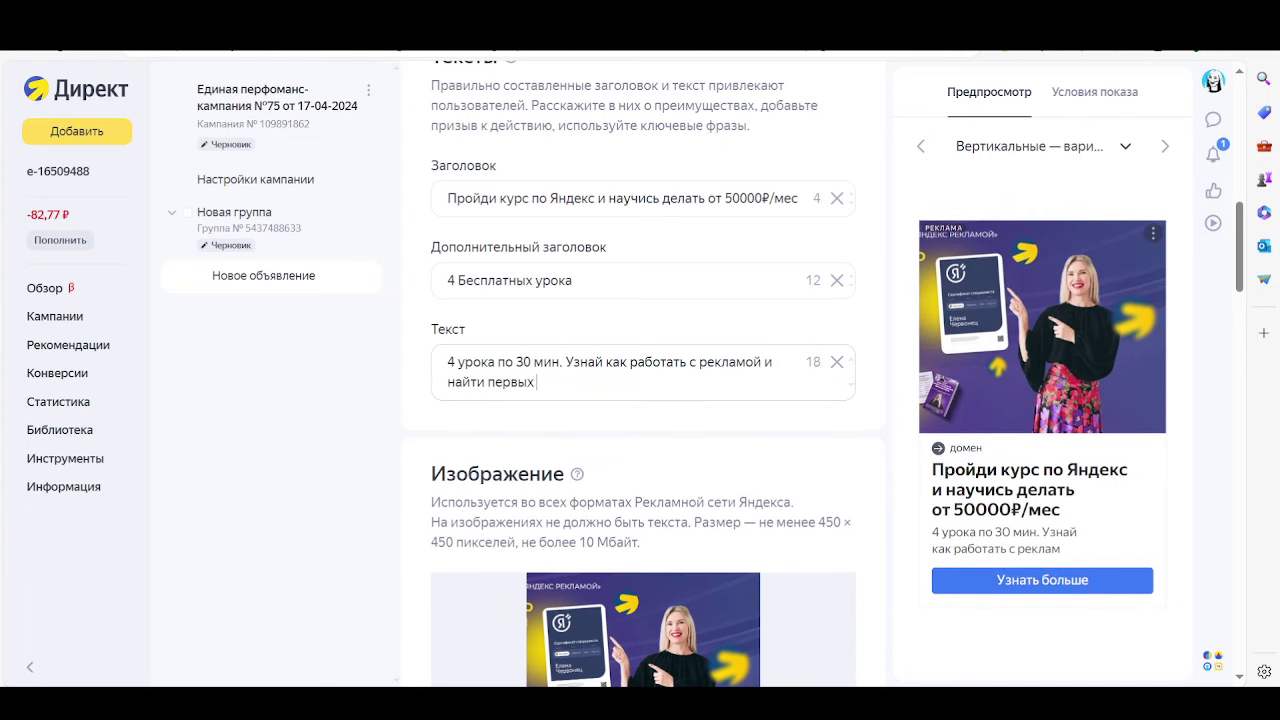
{"action": "type", "text": "клиентов у"}
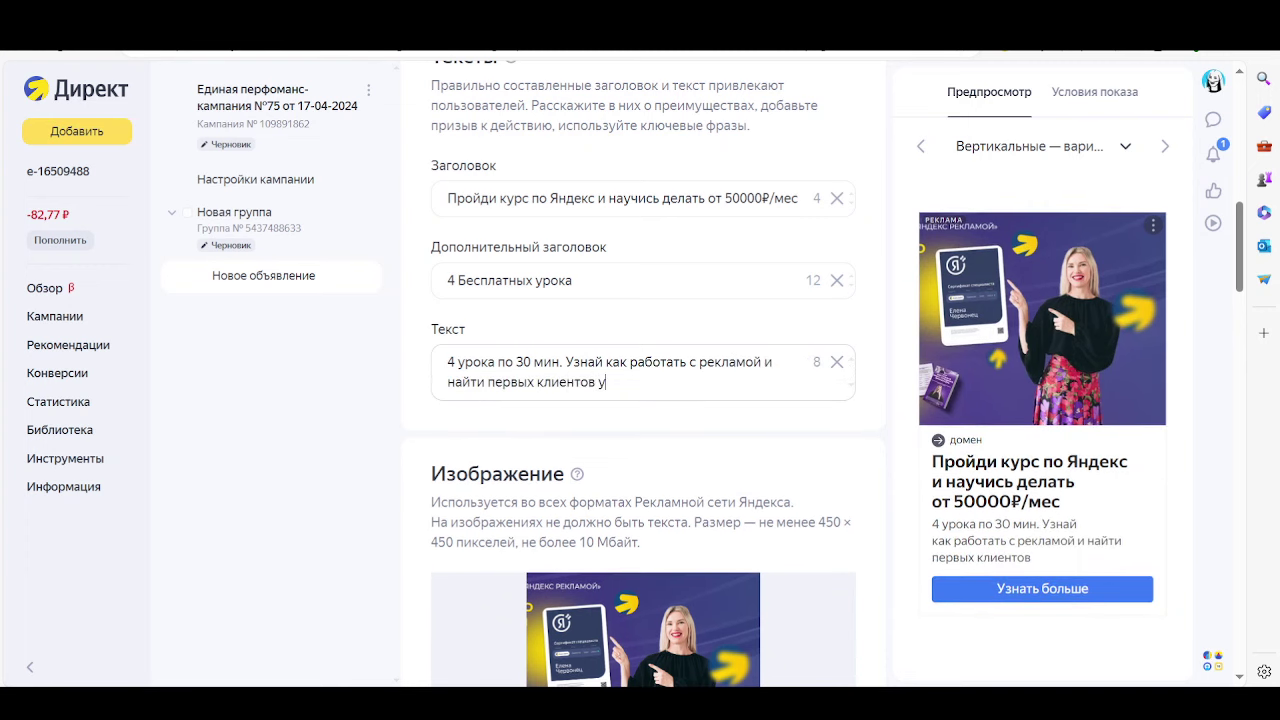
{"action": "type", "text": "же через"}
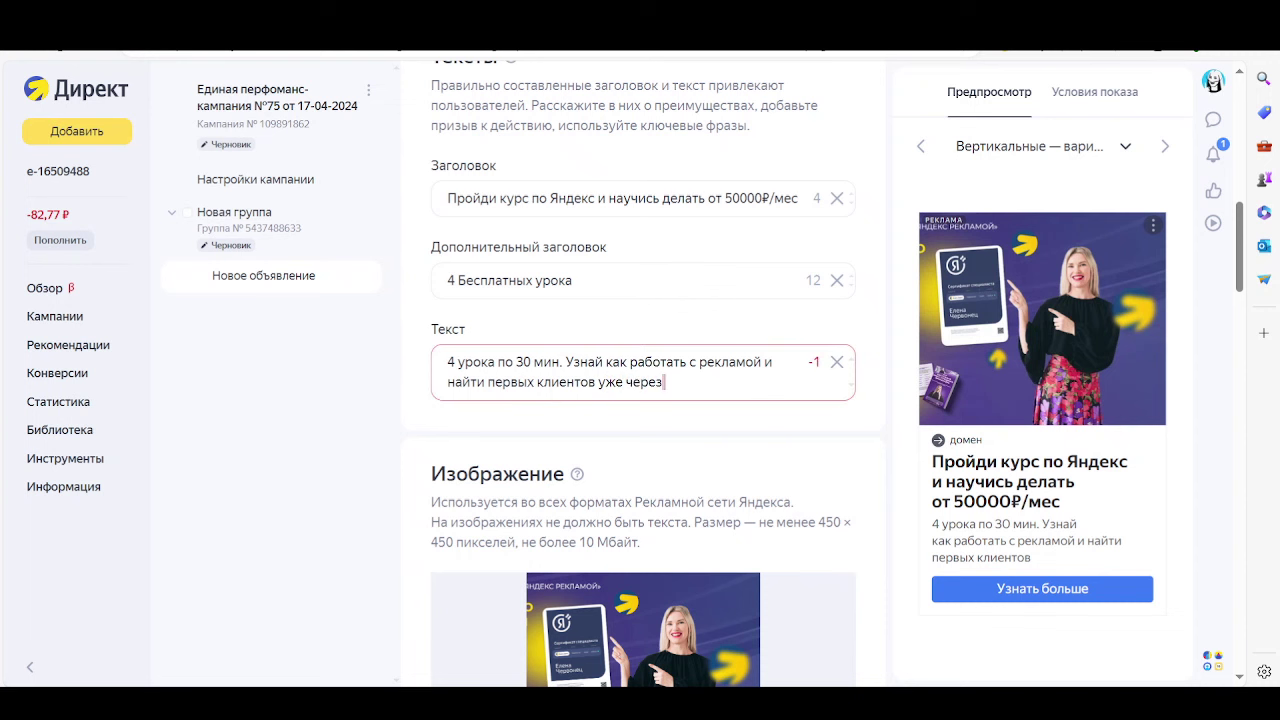
{"action": "type", "text": " 4 дня"}
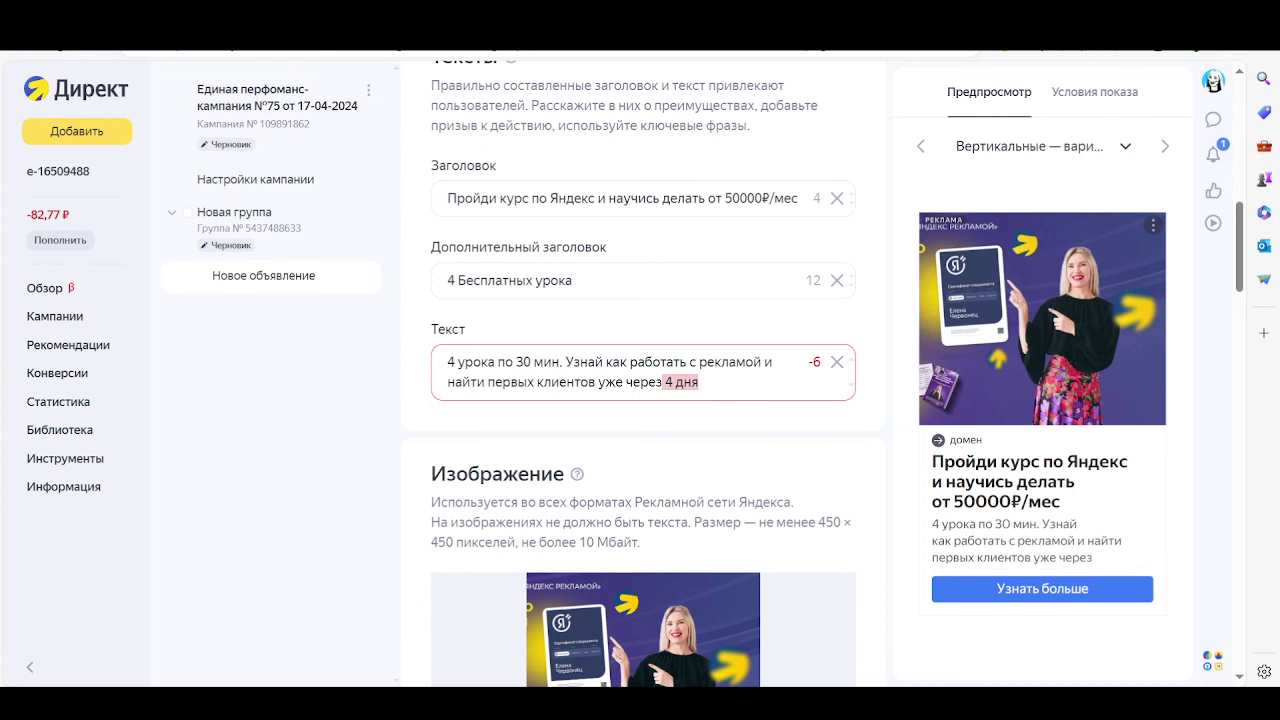
Step: Shorten the ad's «Текст» by removing the word «первых» and end the sentence with a period
{"action": "double_click", "coordinate": [511, 382]}
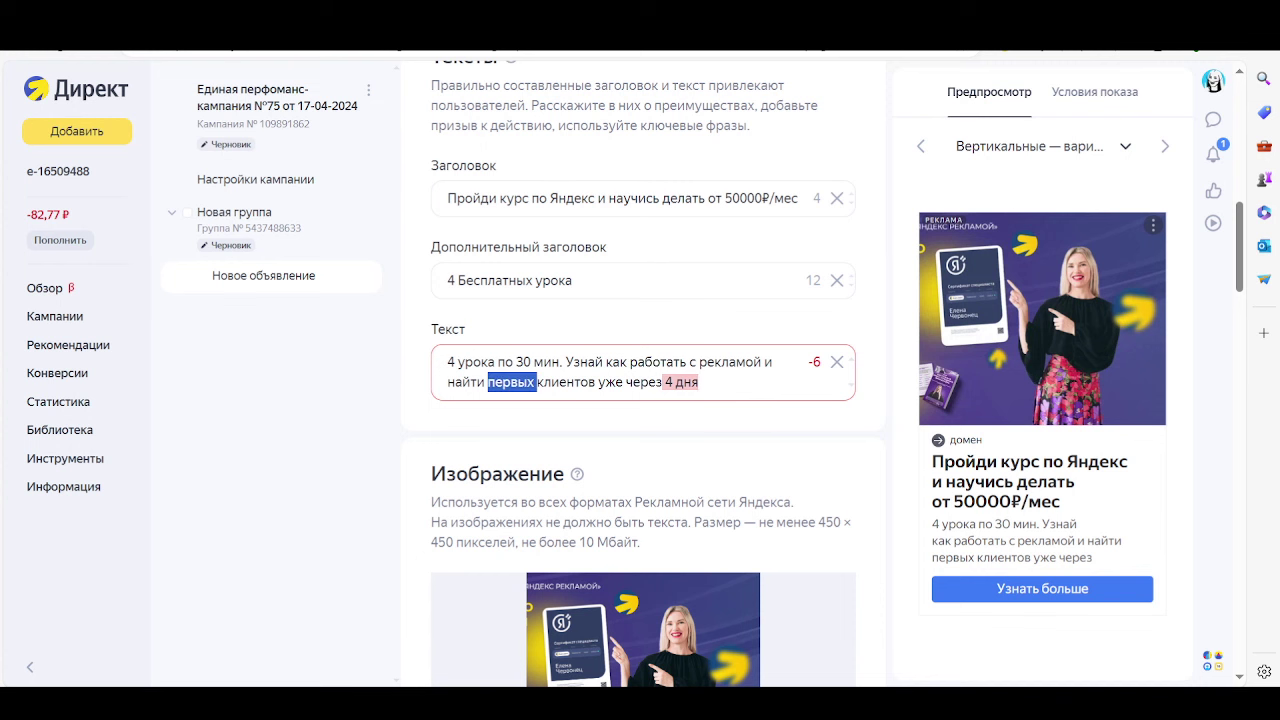
{"action": "key", "text": "BackSpace"}
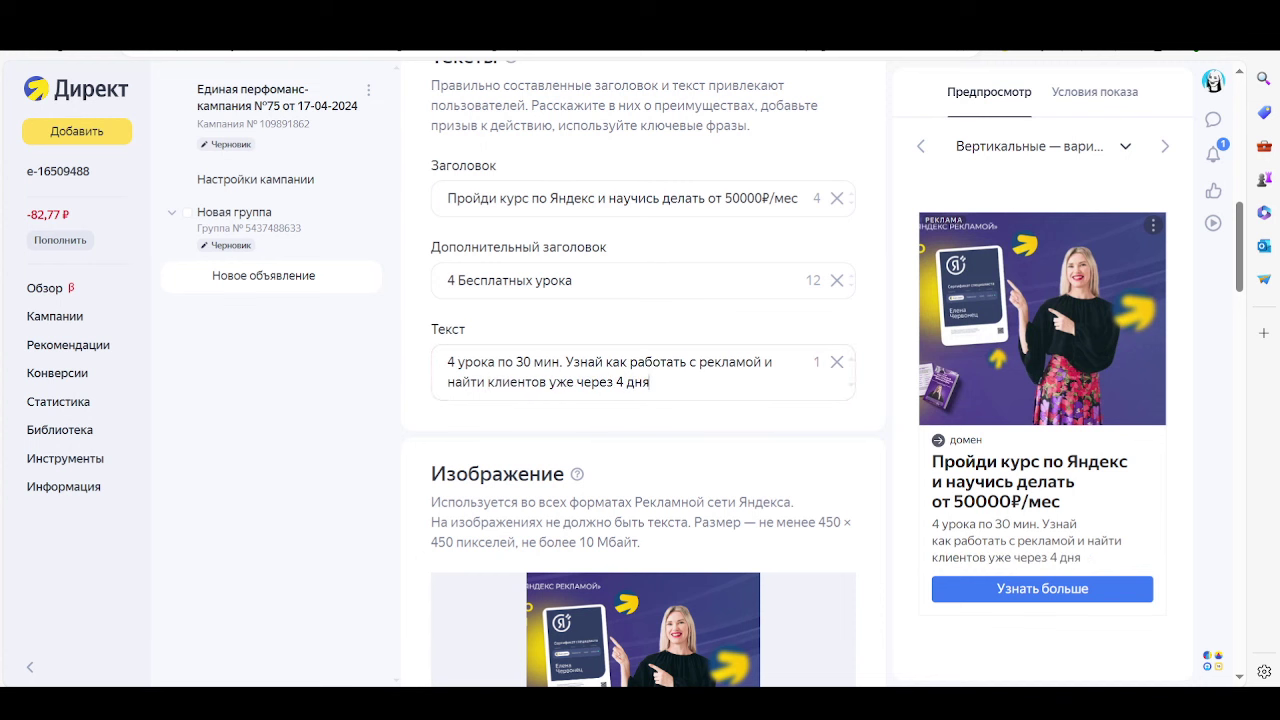
{"action": "type", "text": "."}
{"action": "scroll", "coordinate": [643, 380], "scroll_direction": "down", "scroll_amount": 2}
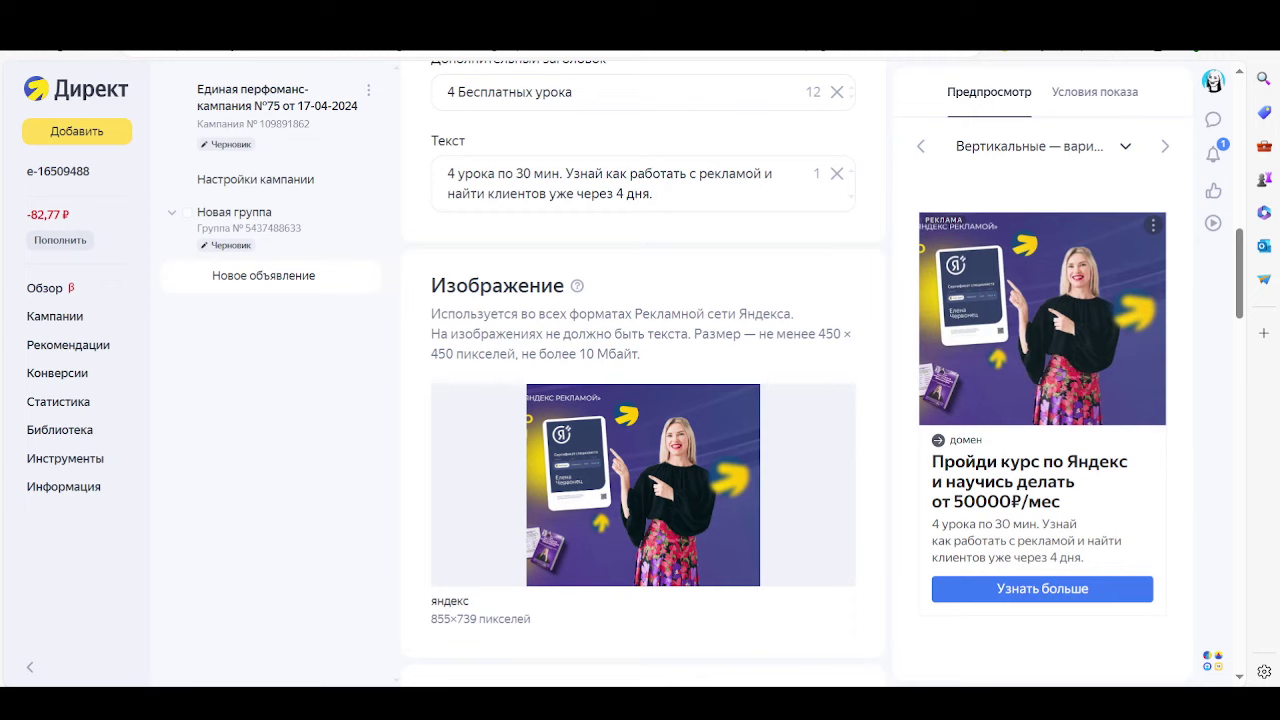
Step: Switch the OBS scene from «только экран» to «для ютуб и рилс» and return to the ad form in Yandex Direct
{"action": "left_click", "coordinate": [897, 705]}
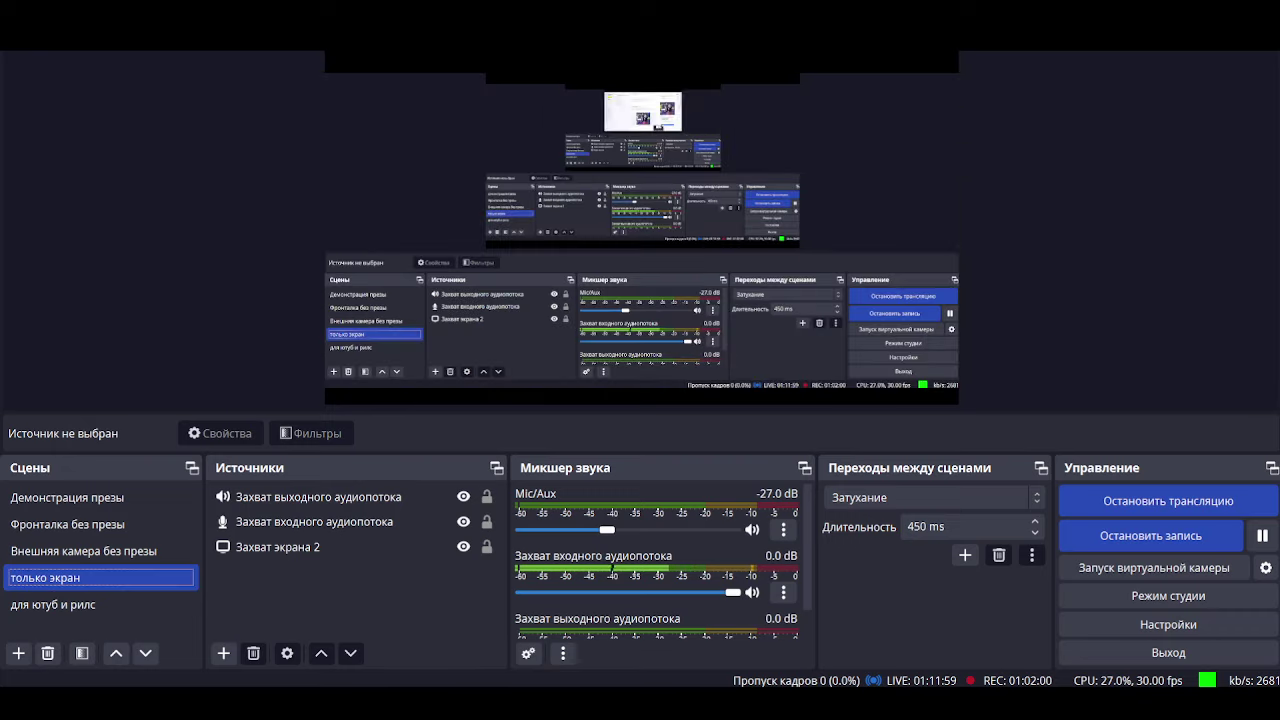
{"action": "left_click", "coordinate": [53, 604]}
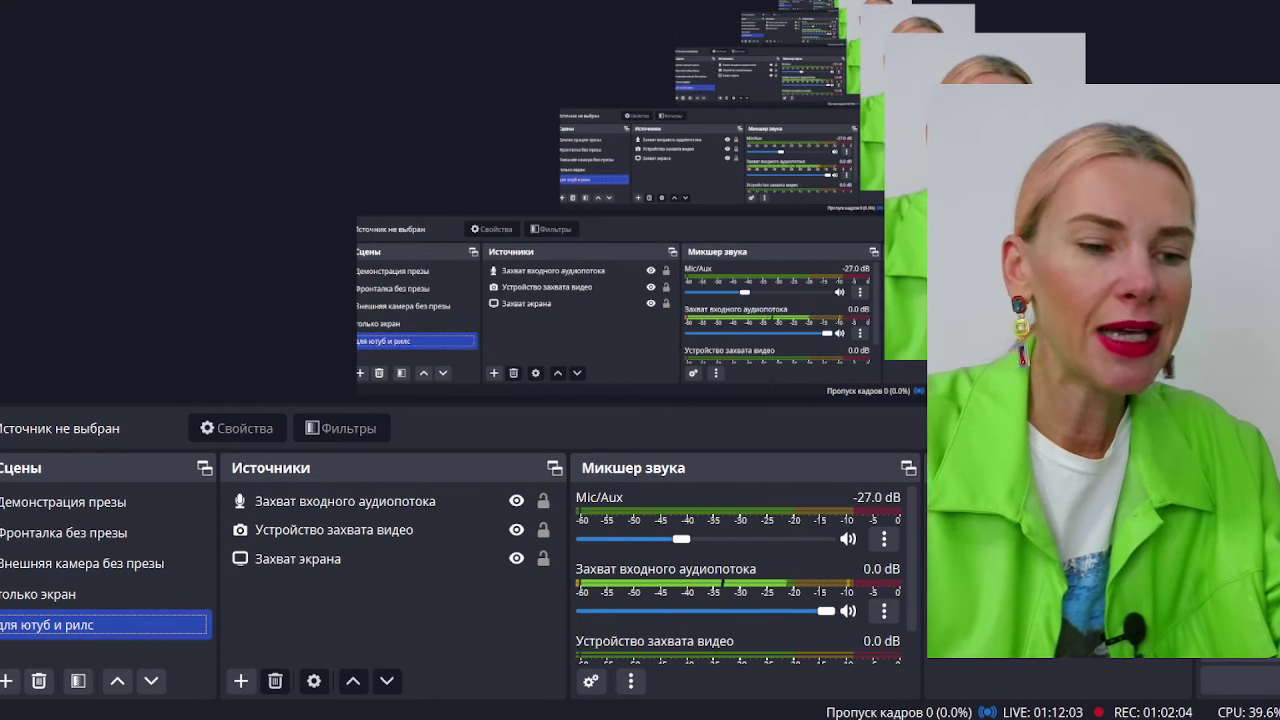
{"action": "mouse_move", "coordinate": [785, 712]}
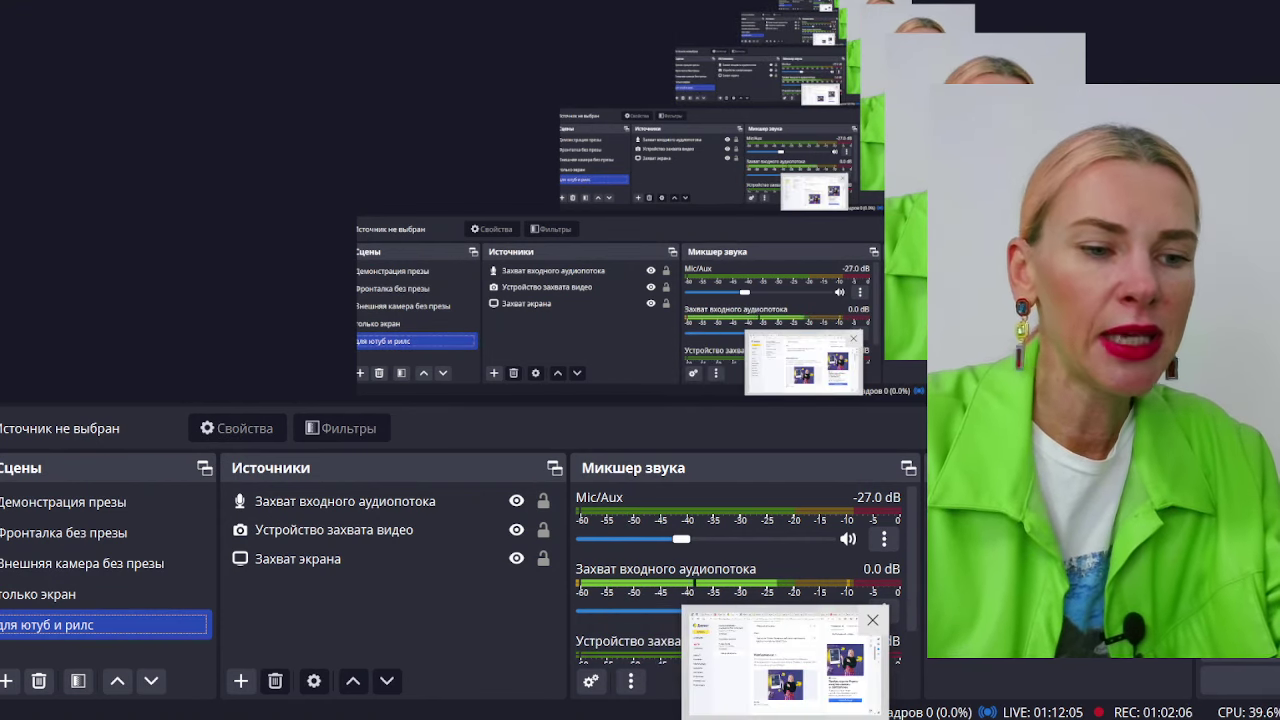
{"action": "left_click", "coordinate": [680, 660]}
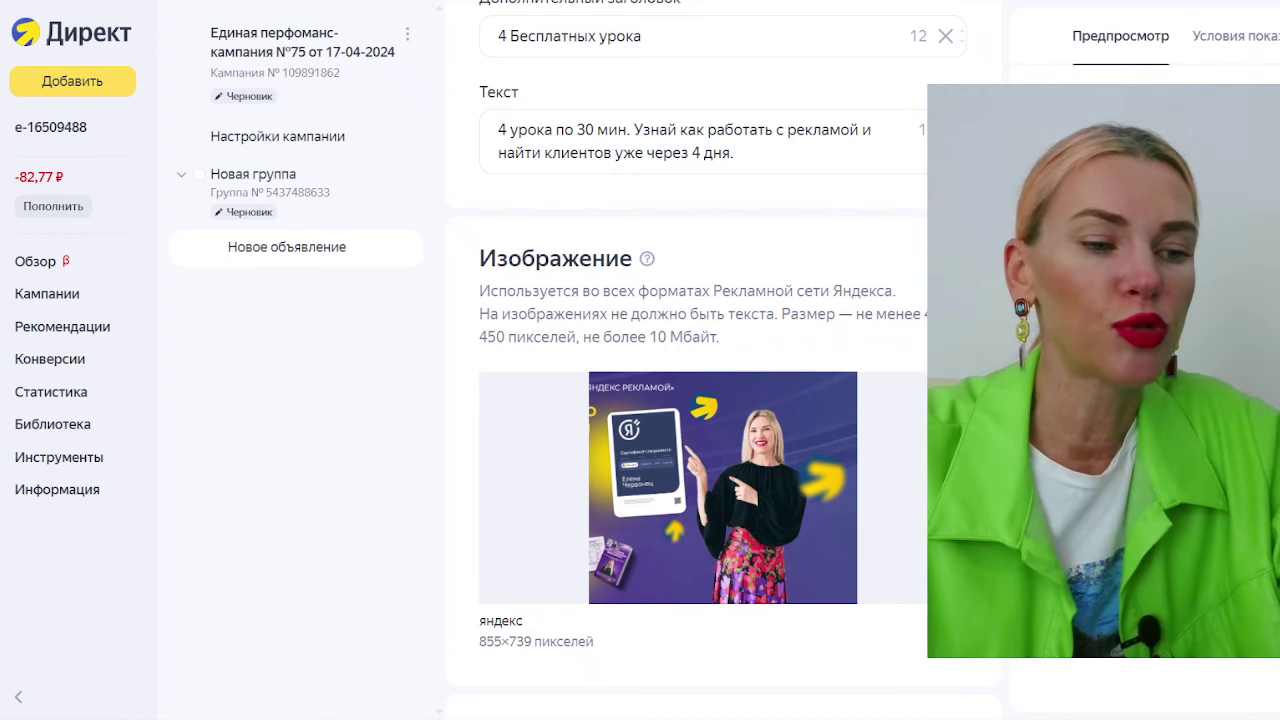
Step: Switch to Telegram and open the topic «Помощь в поиске клиентов» of the «Директолог» club from the «Потоки» folder
{"action": "key", "text": "alt+Tab"}
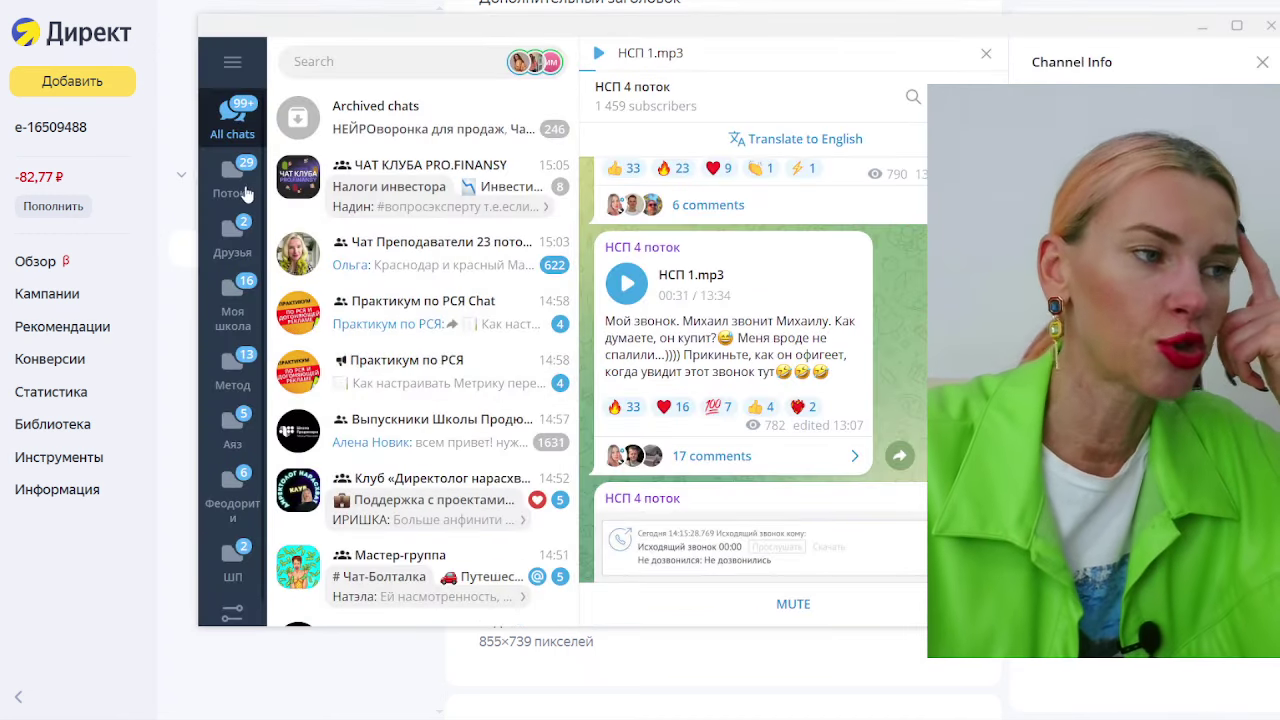
{"action": "left_click", "coordinate": [245, 190]}
{"action": "left_click", "coordinate": [420, 190]}
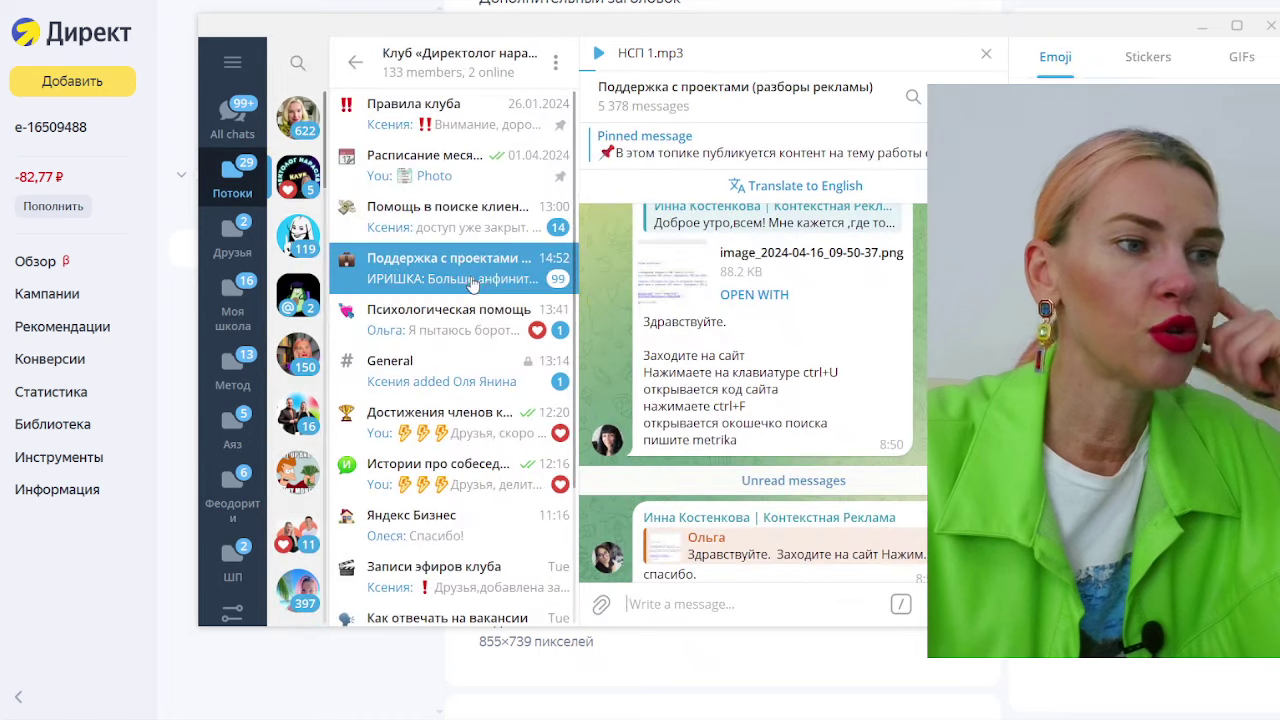
{"action": "left_click_drag", "start_coordinate": [472, 285], "coordinate": [344, 258]}
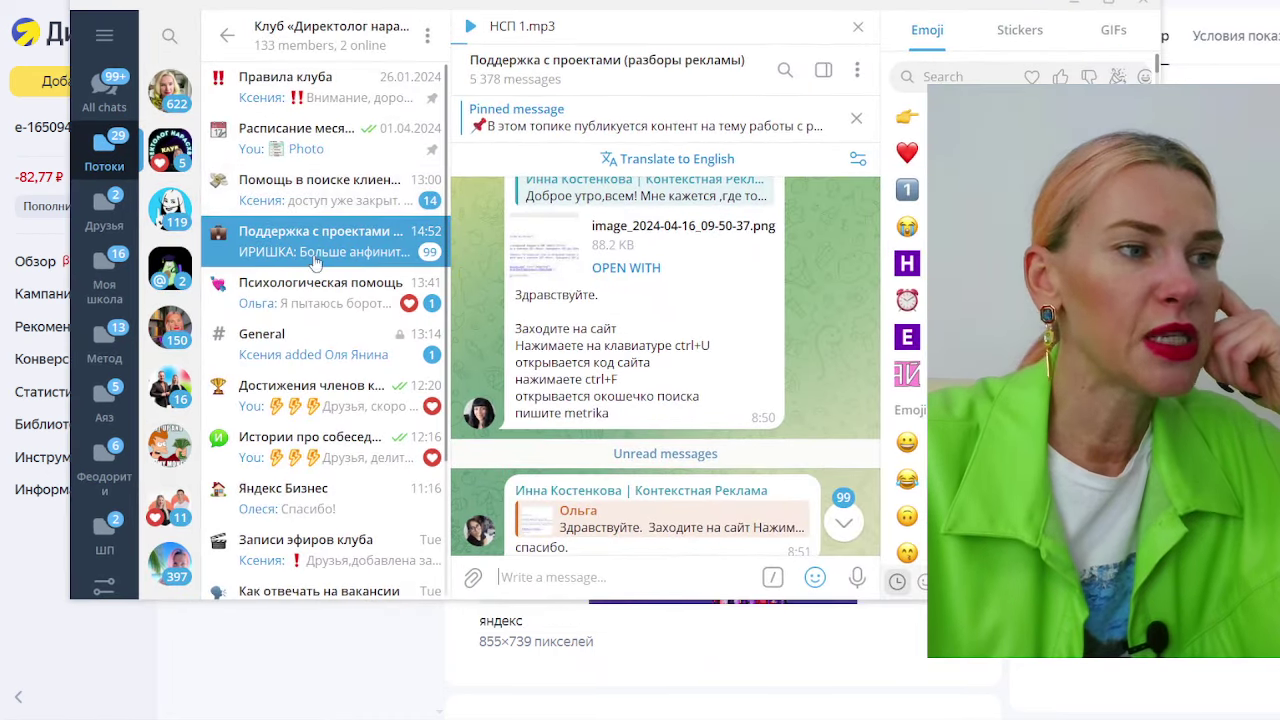
{"action": "left_click", "coordinate": [340, 190]}
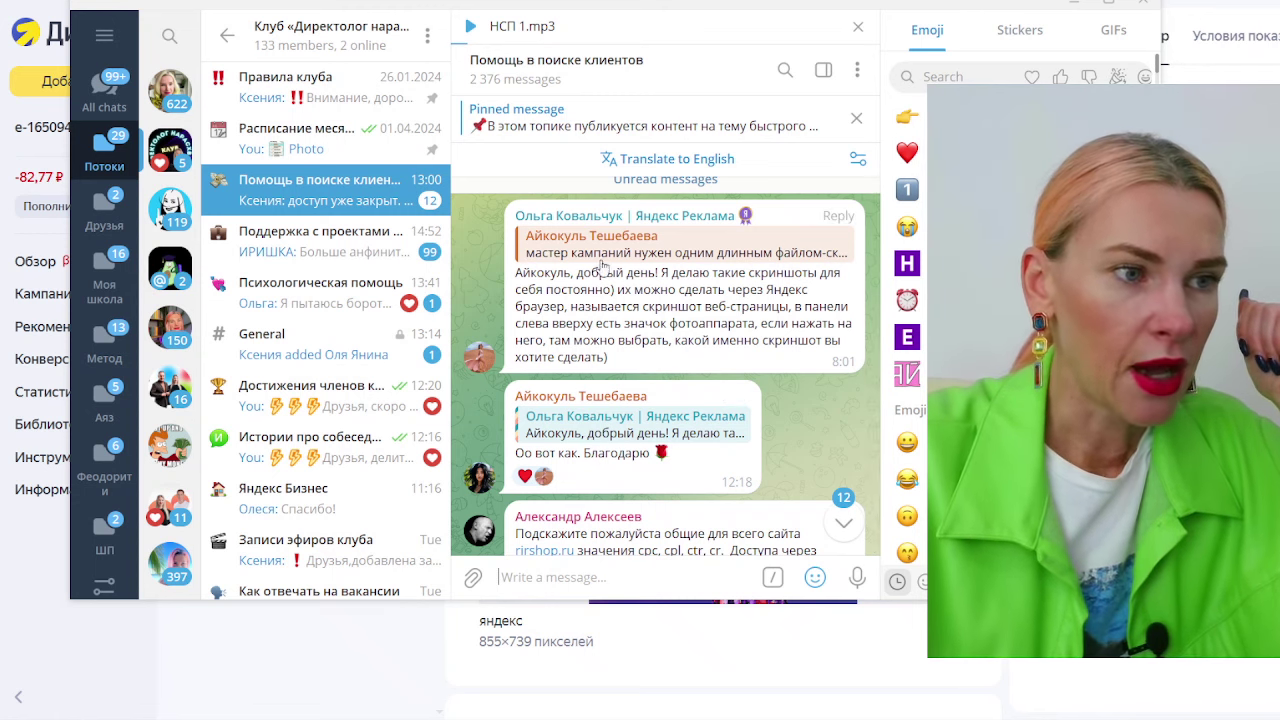
Step: Read the April 15–16 messages about giving a client one long screenshot of a «мастер кампаний» campaign
{"action": "scroll", "coordinate": [598, 262], "scroll_direction": "down", "scroll_amount": 5}
{"action": "scroll", "coordinate": [603, 262], "scroll_direction": "up", "scroll_amount": 1}
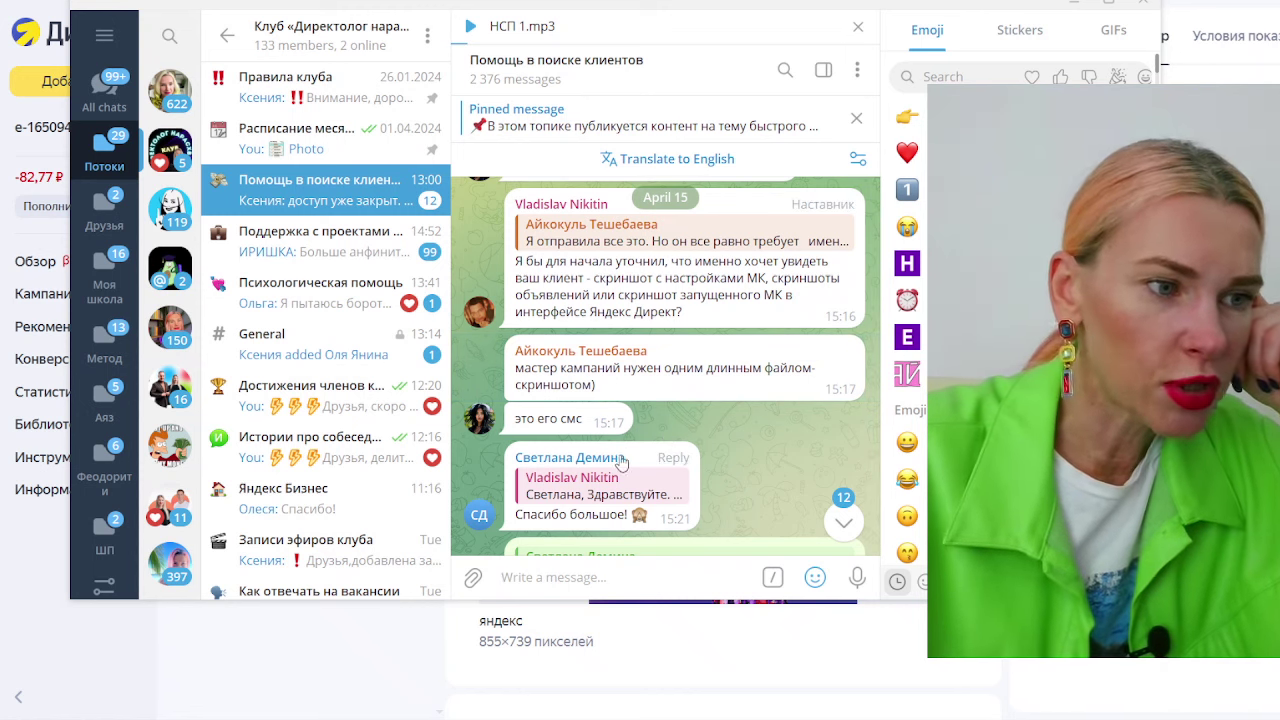
{"action": "scroll", "coordinate": [665, 450], "scroll_direction": "down", "scroll_amount": 5}
{"action": "scroll", "coordinate": [725, 420], "scroll_direction": "down", "scroll_amount": 8}
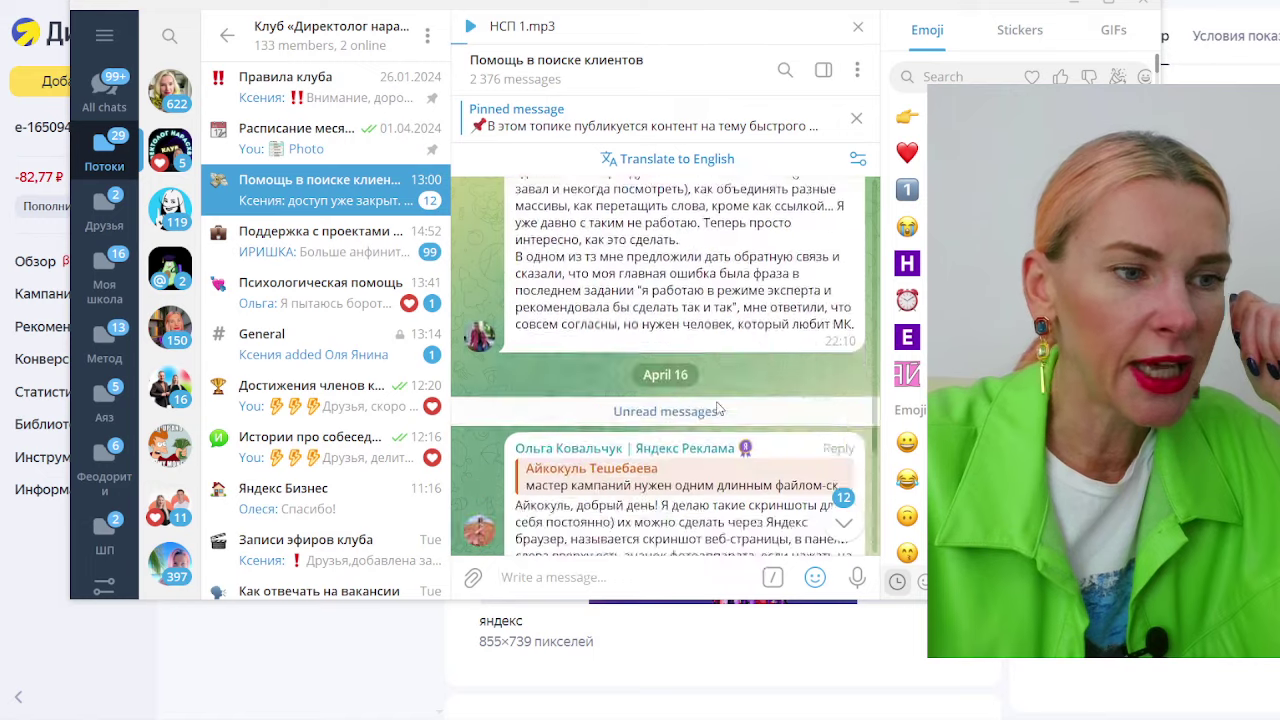
{"action": "scroll", "coordinate": [712, 416], "scroll_direction": "up", "scroll_amount": 1}
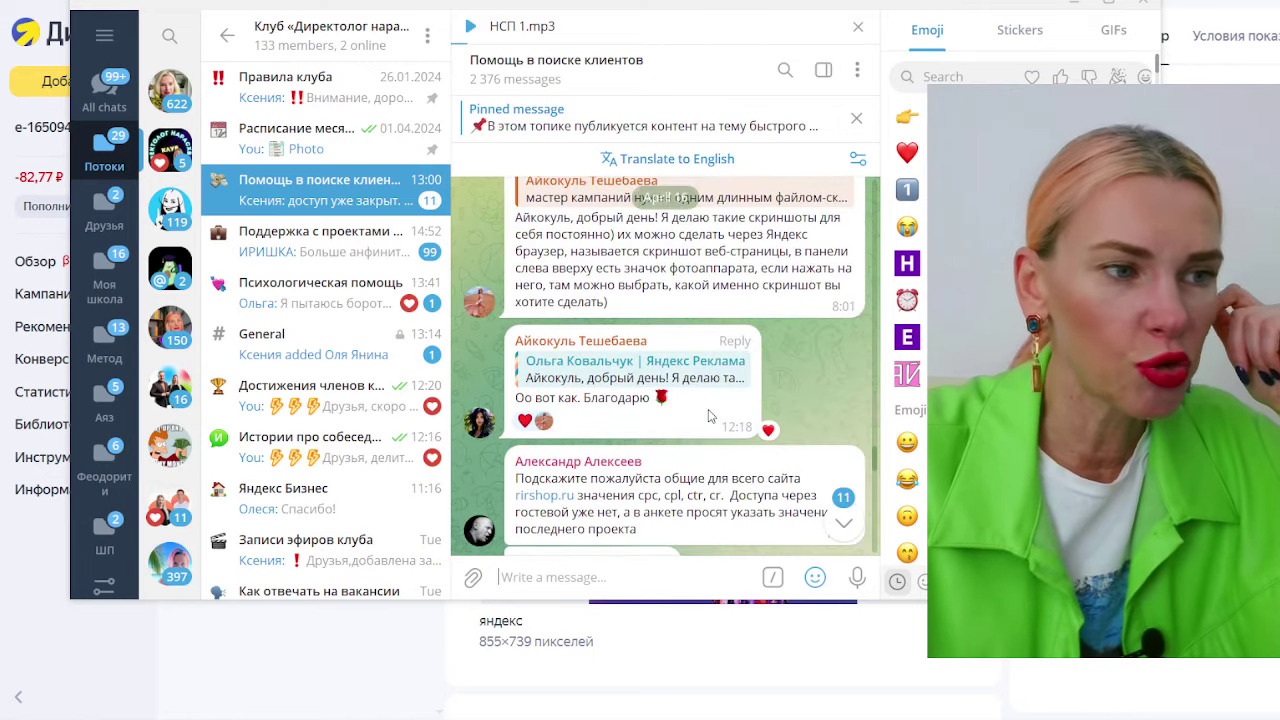
{"action": "scroll", "coordinate": [710, 418], "scroll_direction": "down", "scroll_amount": 1}
{"action": "scroll", "coordinate": [708, 418], "scroll_direction": "up", "scroll_amount": 1}
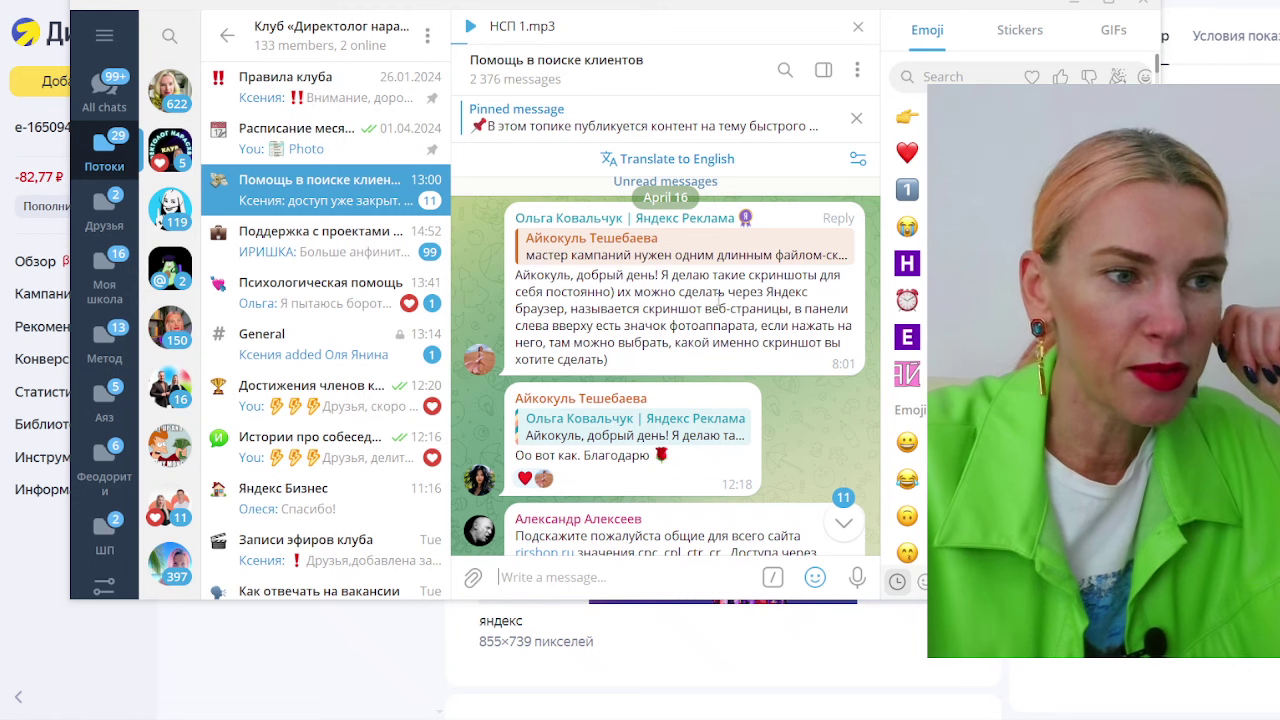
Step: Read the request for the overall cpc, cpl, ctr and cr values of rirshop.ru and the mentor's reply
{"action": "double_click", "coordinate": [547, 317]}
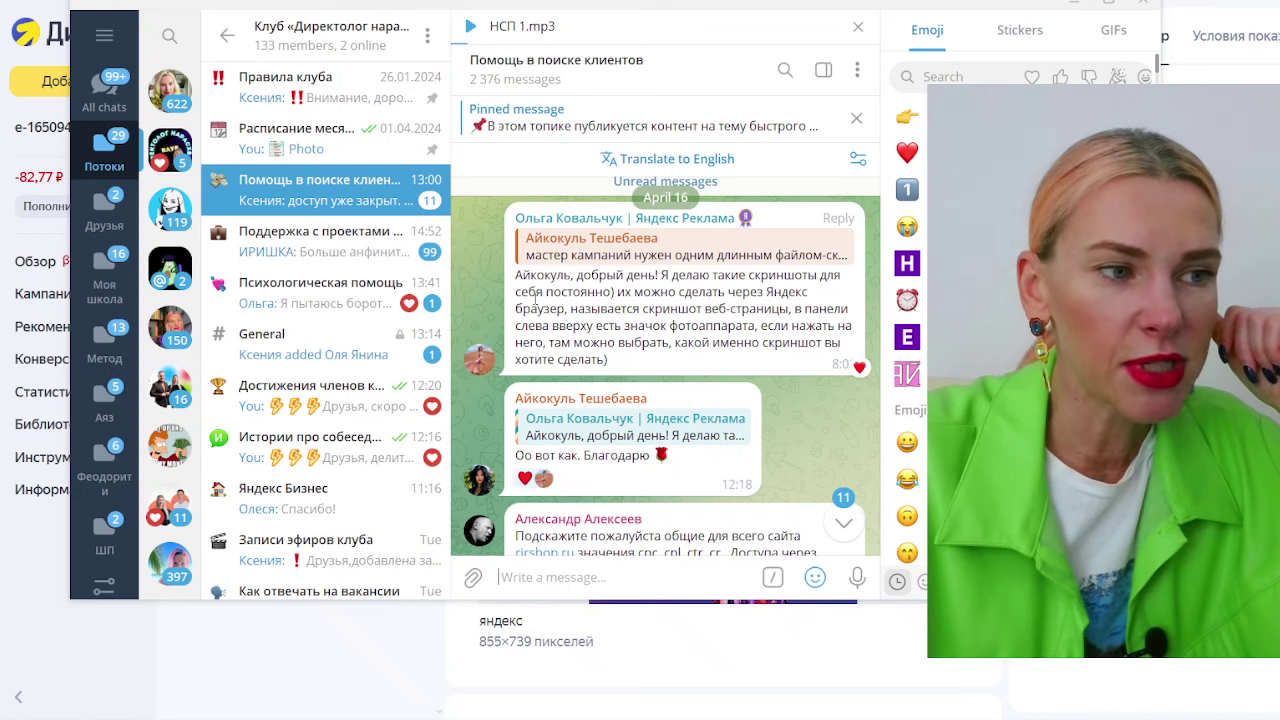
{"action": "scroll", "coordinate": [626, 329], "scroll_direction": "down", "scroll_amount": 4}
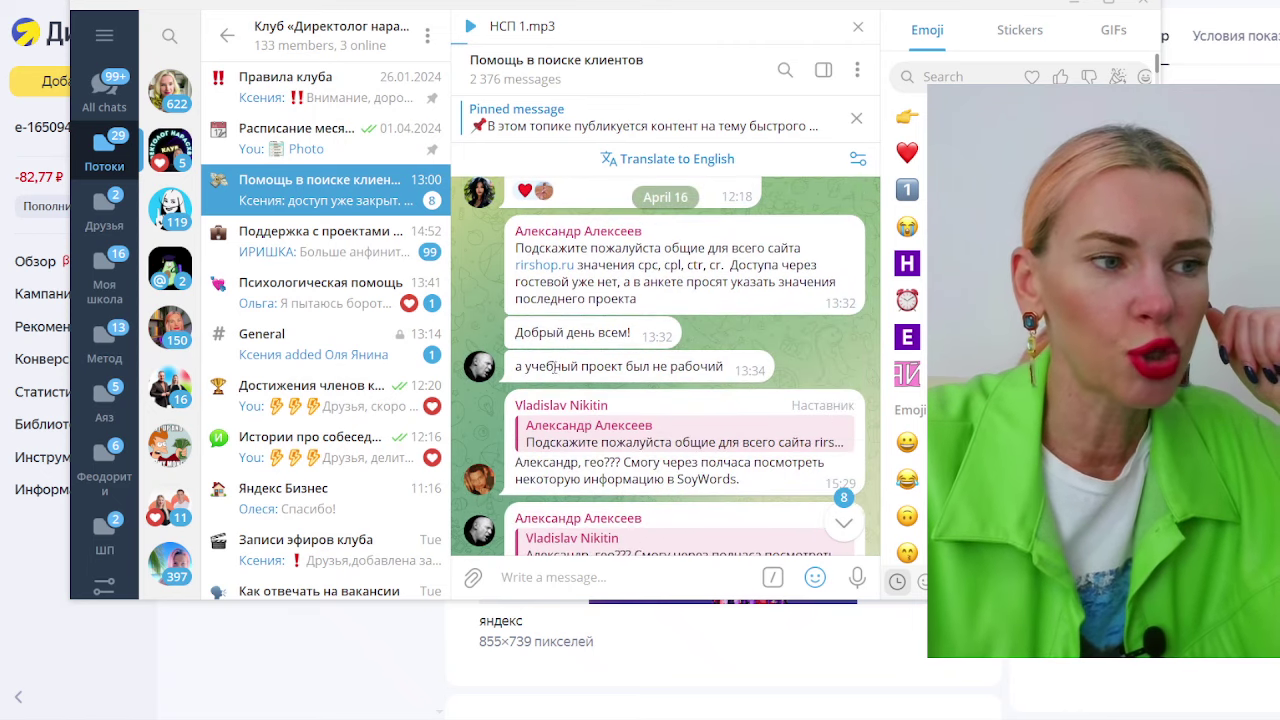
{"action": "double_click", "coordinate": [575, 303]}
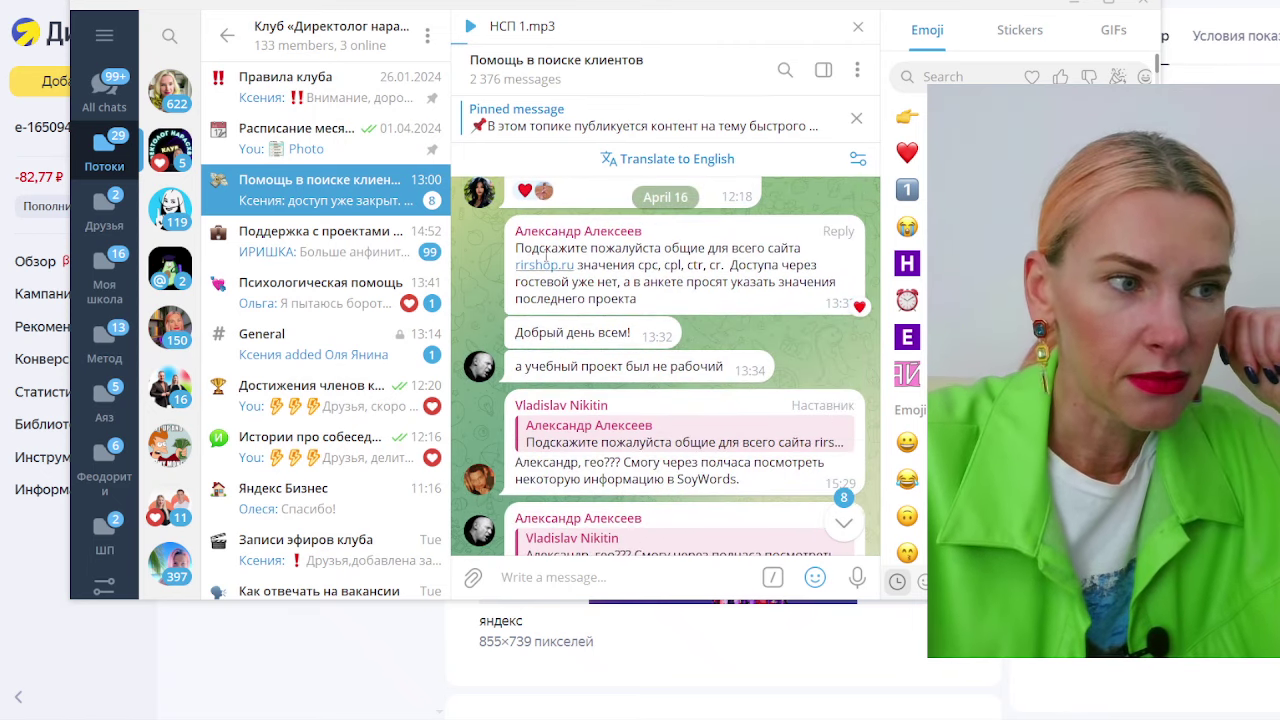
{"action": "double_click", "coordinate": [596, 242]}
{"action": "scroll", "coordinate": [765, 378], "scroll_direction": "down", "scroll_amount": 2}
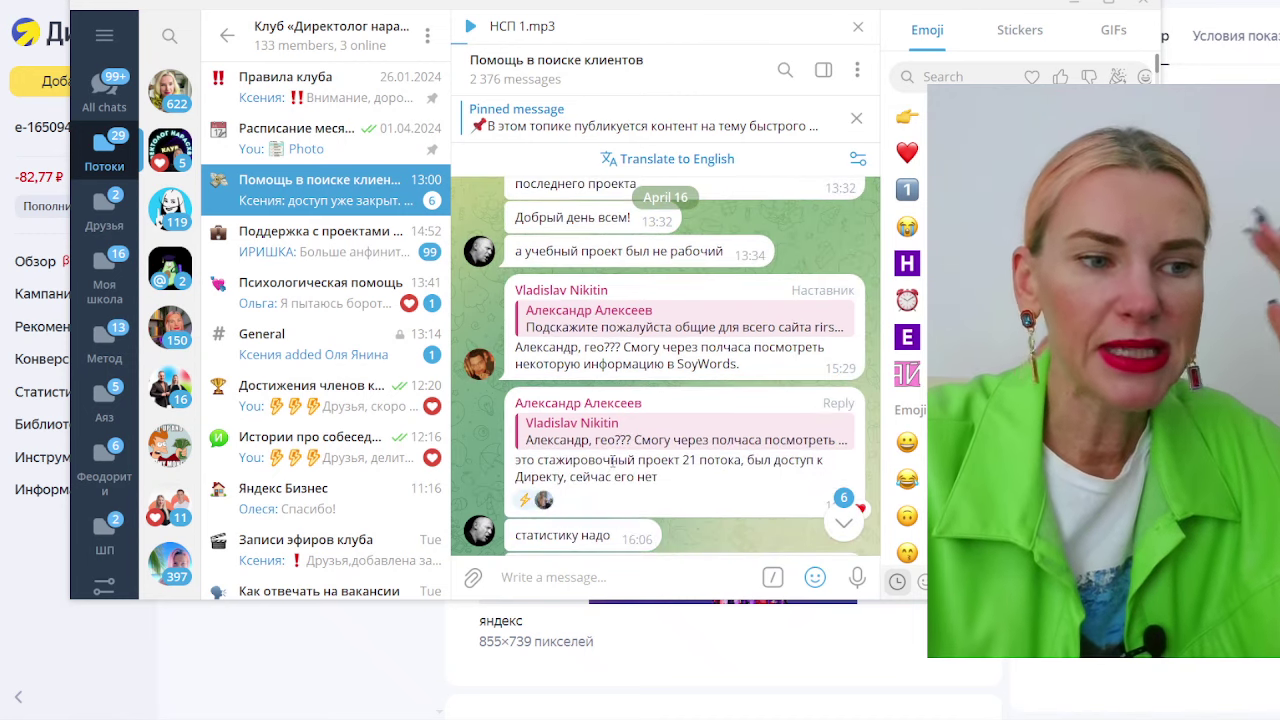
Step: Examine the message with the employer's test assignment for setting up МК, РСЯ and search, and the student's question below it
{"action": "scroll", "coordinate": [613, 467], "scroll_direction": "down", "scroll_amount": 6}
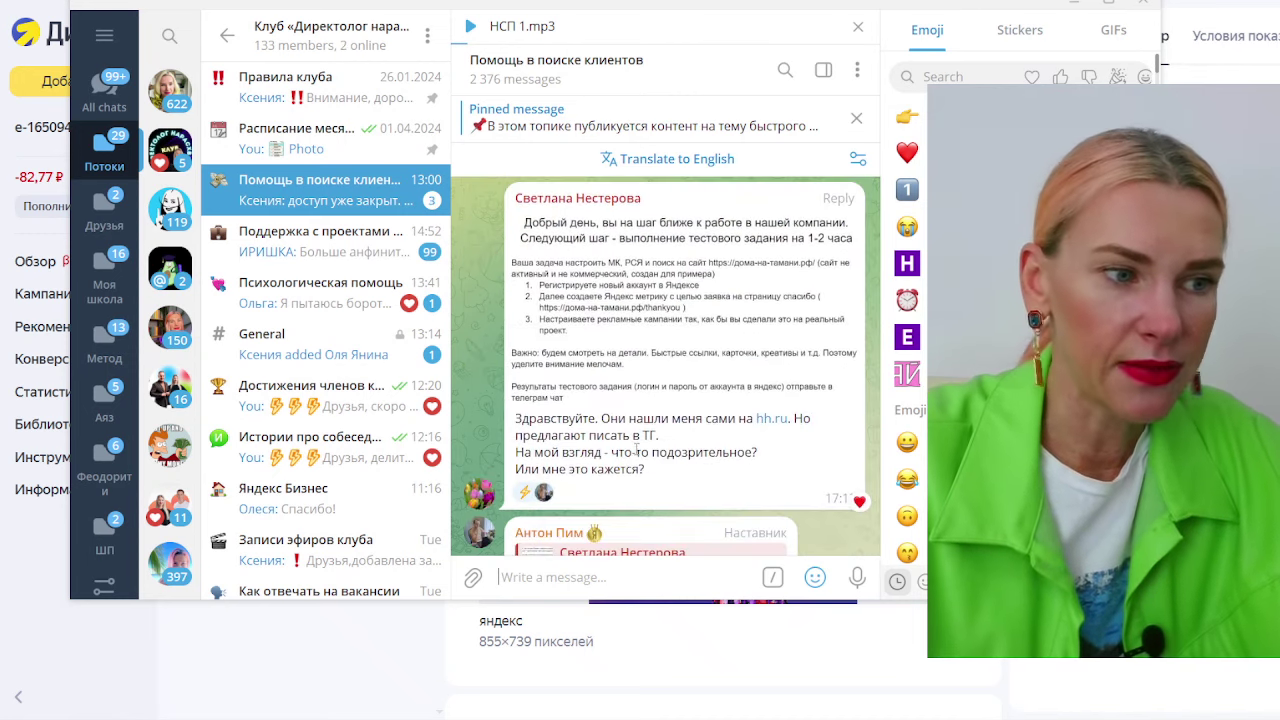
{"action": "scroll", "coordinate": [609, 455], "scroll_direction": "down", "scroll_amount": 1}
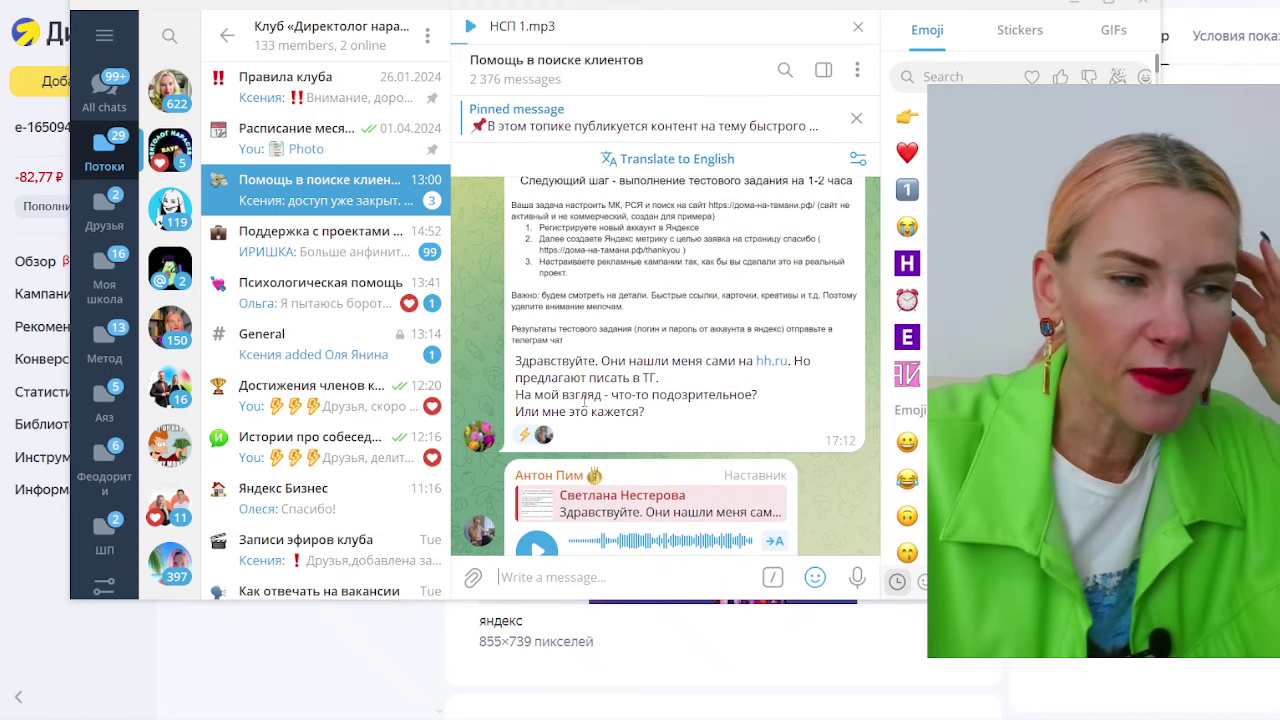
{"action": "double_click", "coordinate": [624, 415]}
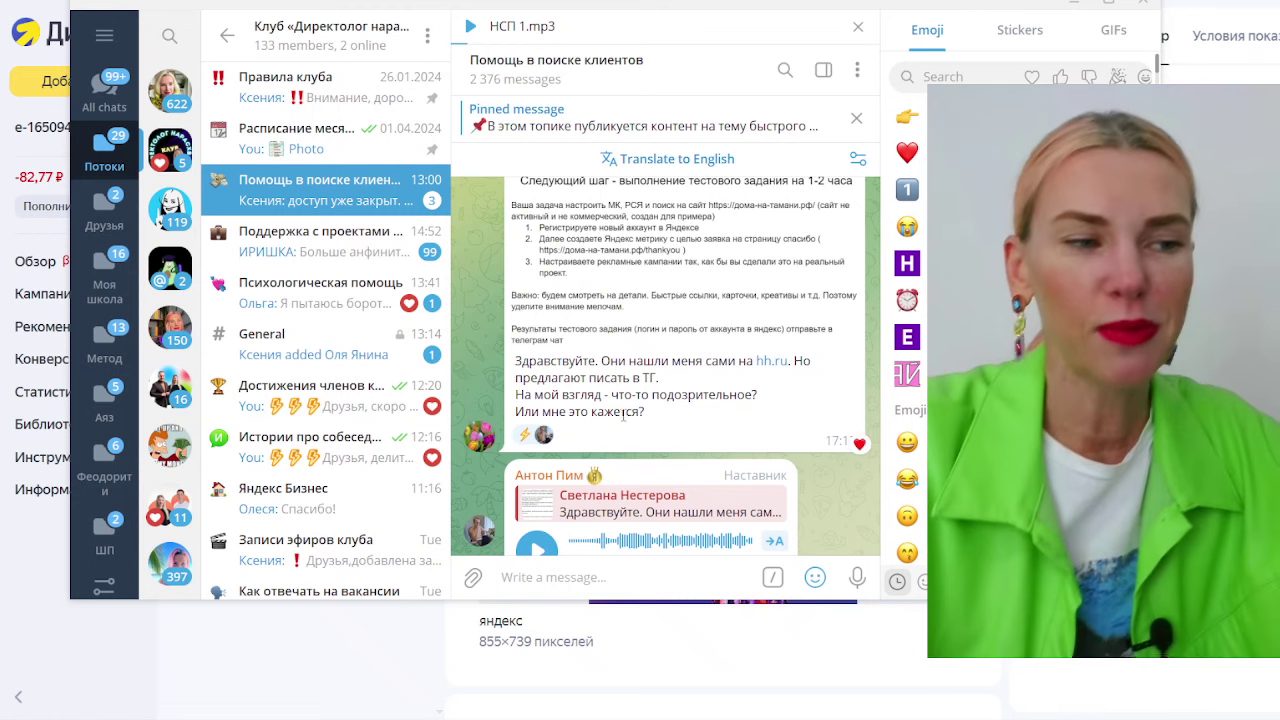
{"action": "scroll", "coordinate": [627, 385], "scroll_direction": "up", "scroll_amount": 1}
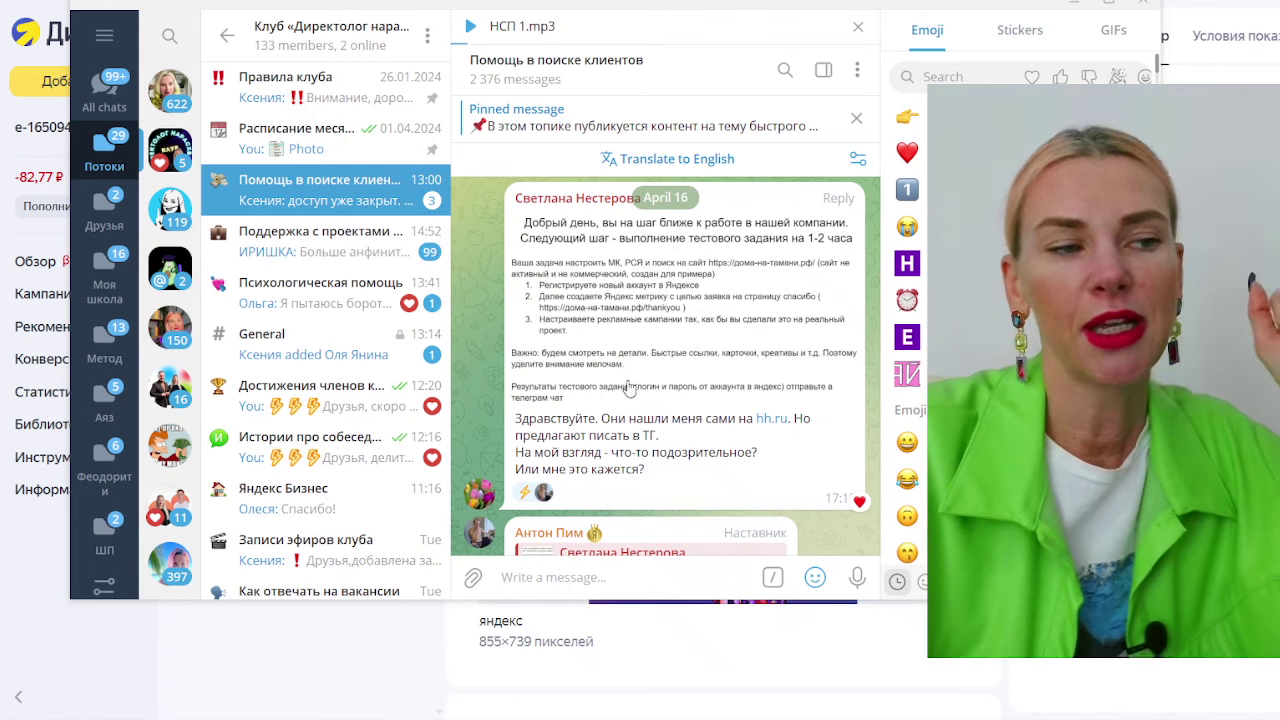
Step: Play the mentor's voice reply about the test assignment and pause it partway through
{"action": "left_click_drag", "start_coordinate": [738, 24], "coordinate": [704, 20]}
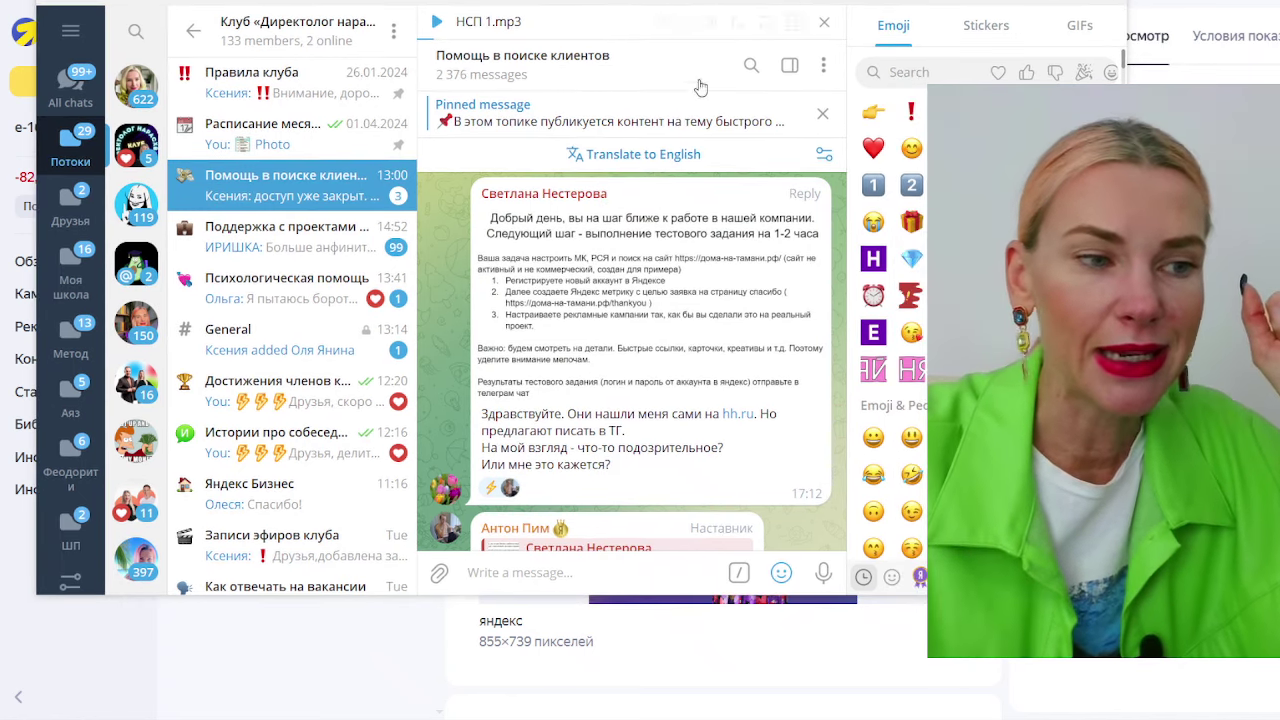
{"action": "scroll", "coordinate": [560, 330], "scroll_direction": "down", "scroll_amount": 3}
{"action": "scroll", "coordinate": [513, 320], "scroll_direction": "down", "scroll_amount": 2}
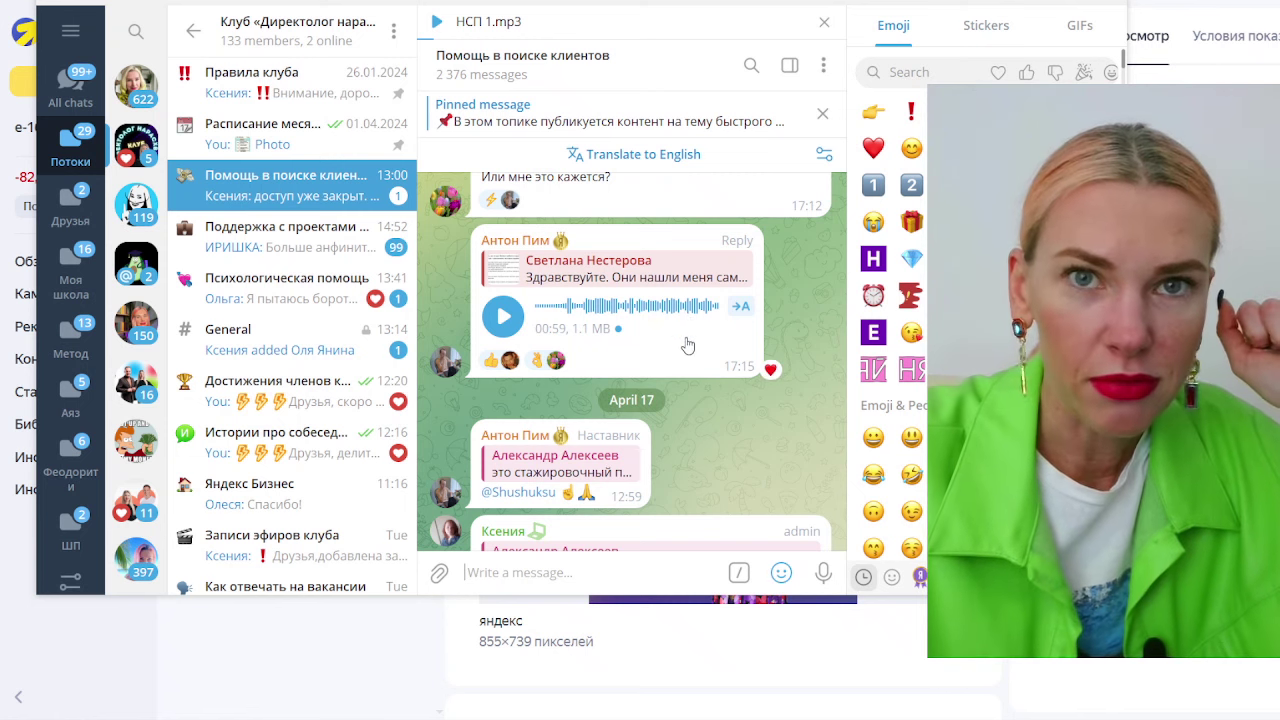
{"action": "left_click", "coordinate": [518, 316]}
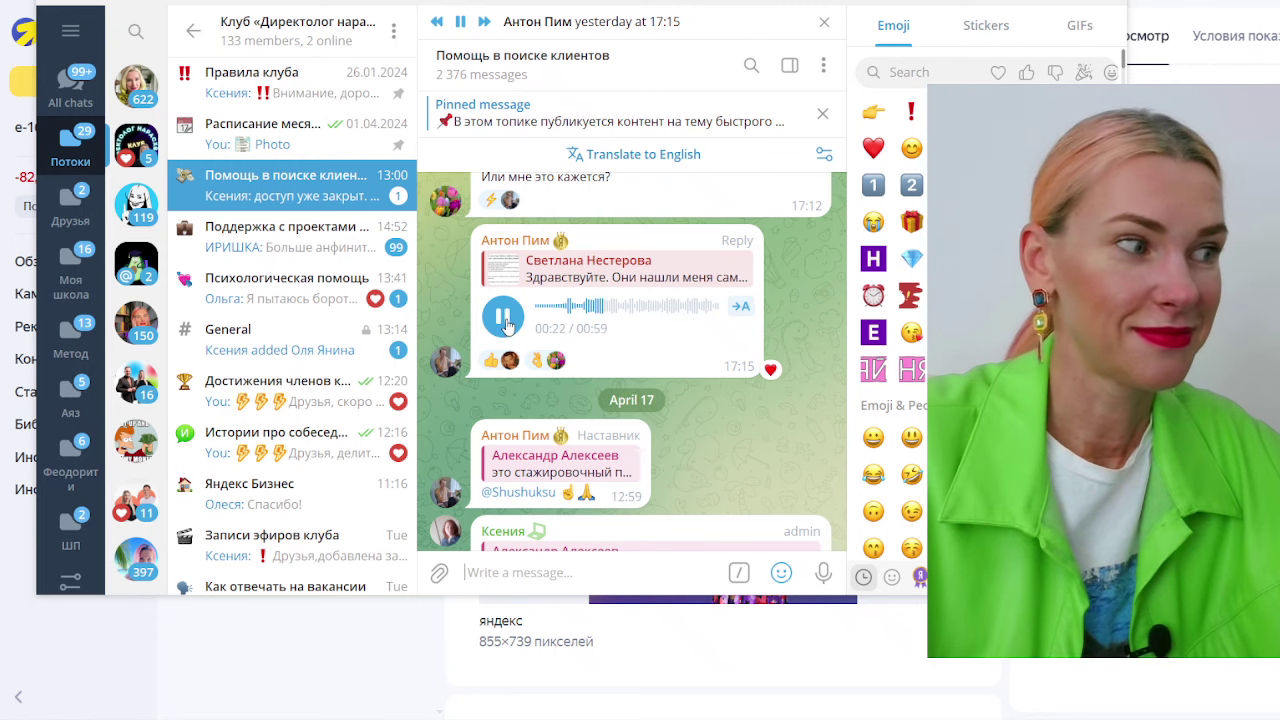
{"action": "left_click", "coordinate": [505, 318]}
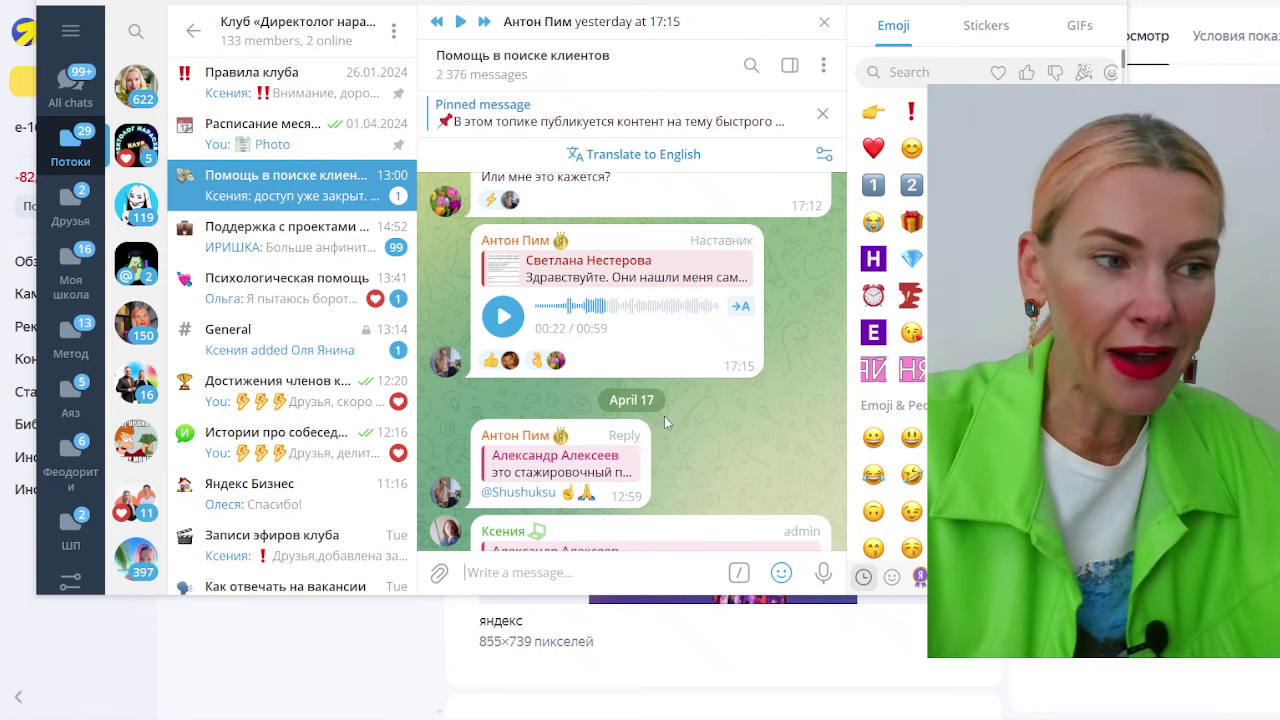
Step: Reread the test assignment and the student's question, and check the remaining April 17 replies in the topic
{"action": "scroll", "coordinate": [628, 409], "scroll_direction": "up", "scroll_amount": 5}
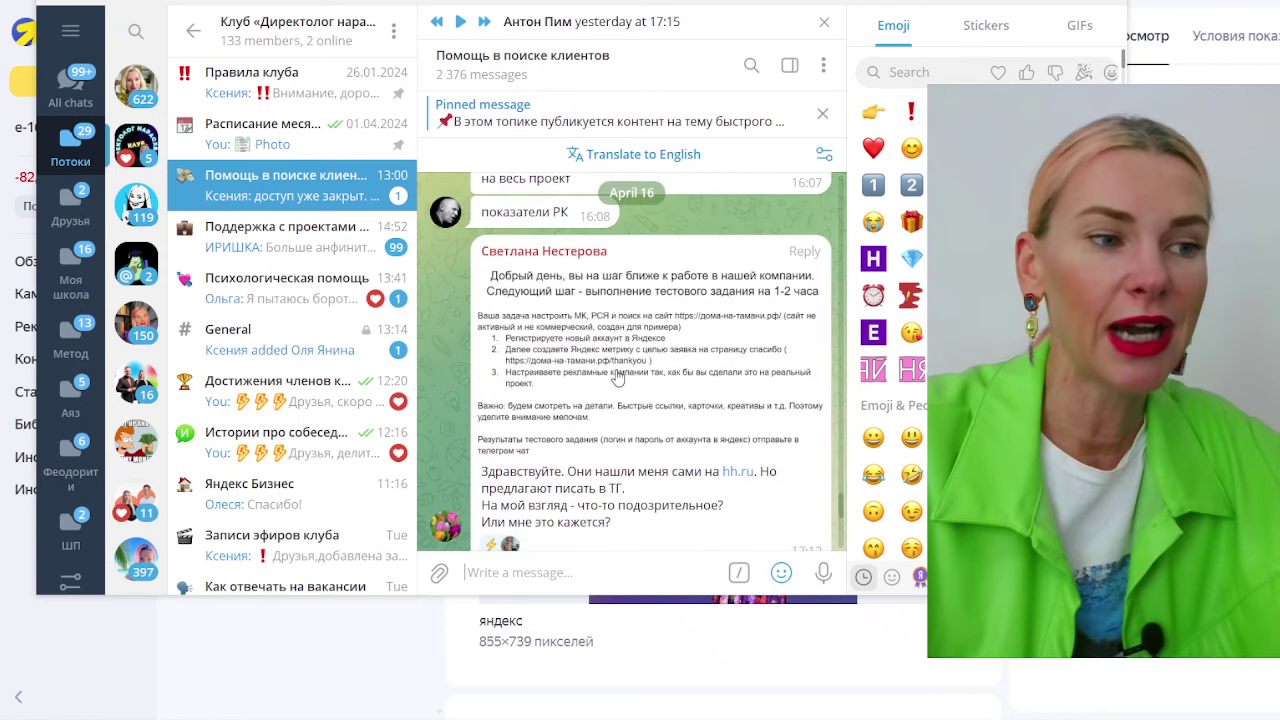
{"action": "scroll", "coordinate": [616, 375], "scroll_direction": "down", "scroll_amount": 3}
{"action": "scroll", "coordinate": [614, 390], "scroll_direction": "up", "scroll_amount": 3}
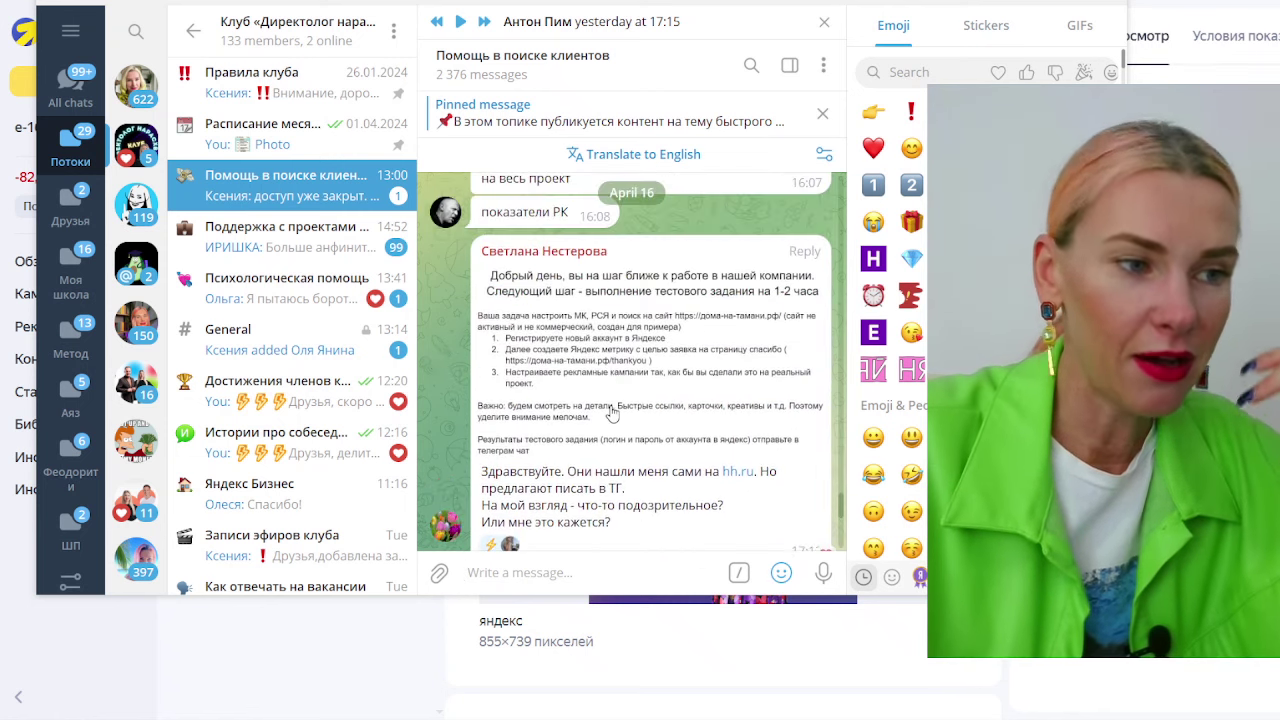
{"action": "scroll", "coordinate": [612, 413], "scroll_direction": "down", "scroll_amount": 1}
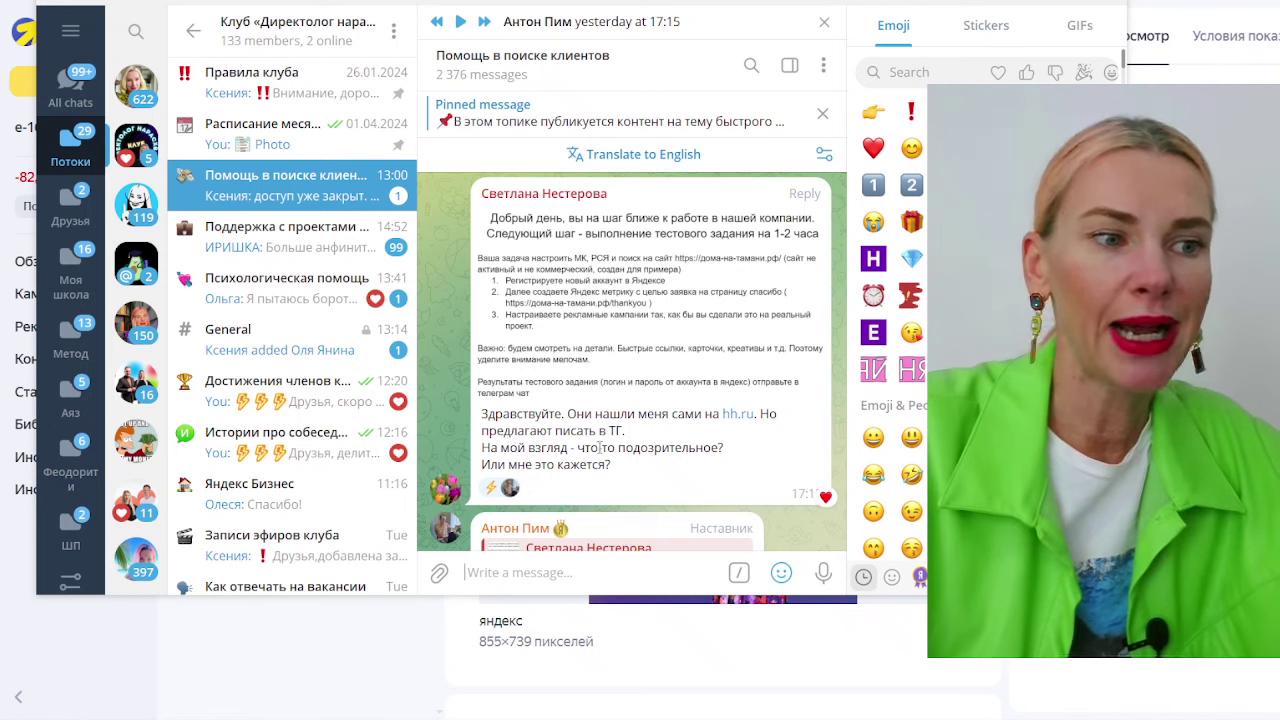
{"action": "scroll", "coordinate": [613, 428], "scroll_direction": "down", "scroll_amount": 3}
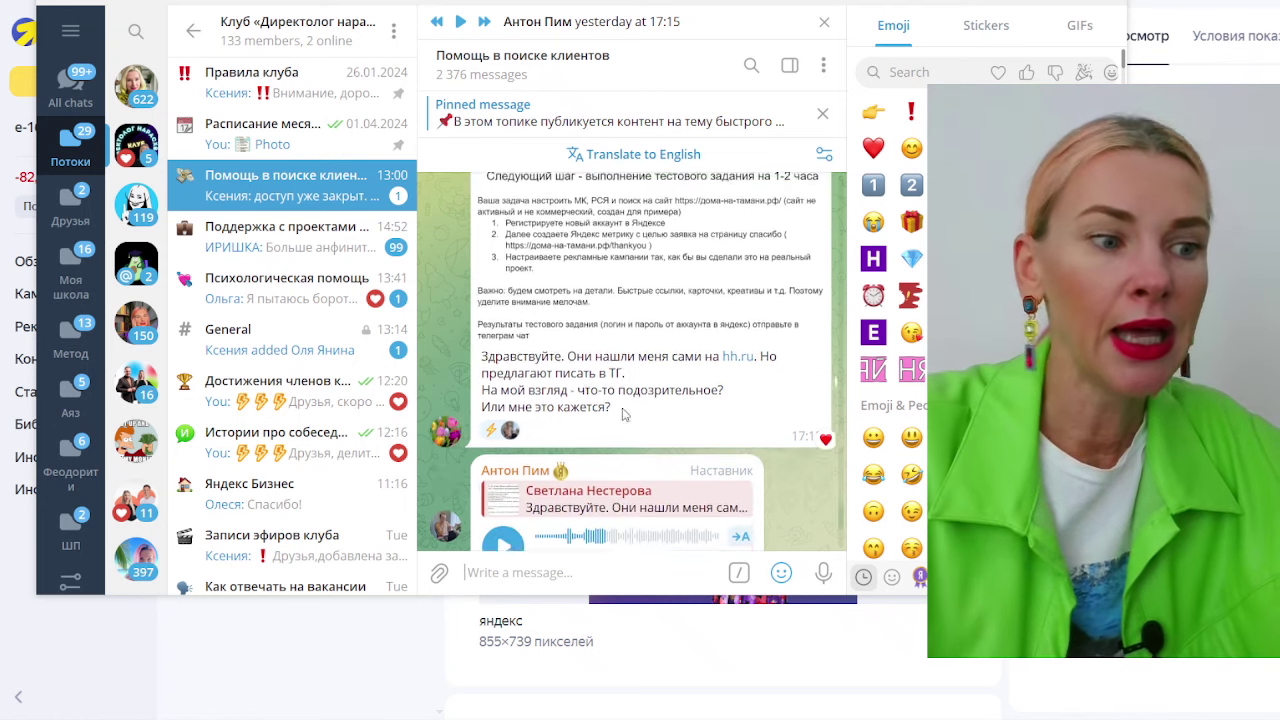
{"action": "scroll", "coordinate": [607, 367], "scroll_direction": "up", "scroll_amount": 1}
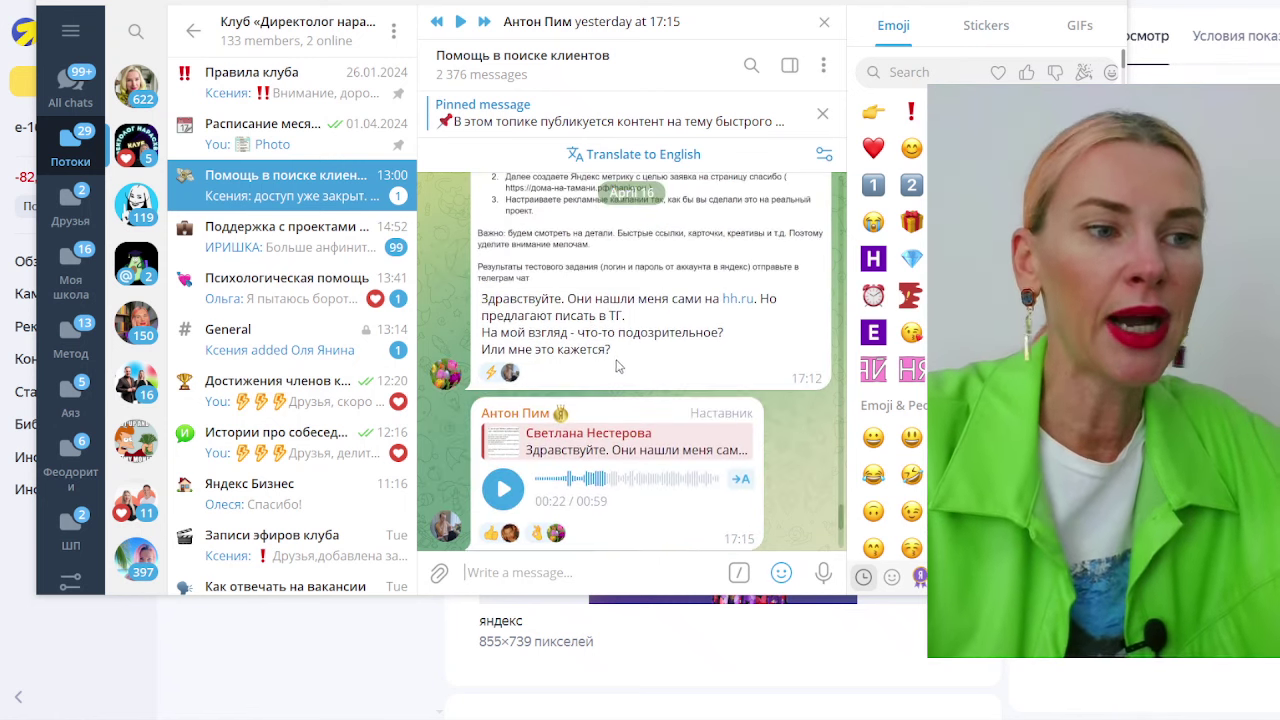
{"action": "scroll", "coordinate": [610, 370], "scroll_direction": "up", "scroll_amount": 2}
{"action": "scroll", "coordinate": [629, 374], "scroll_direction": "down", "scroll_amount": 5}
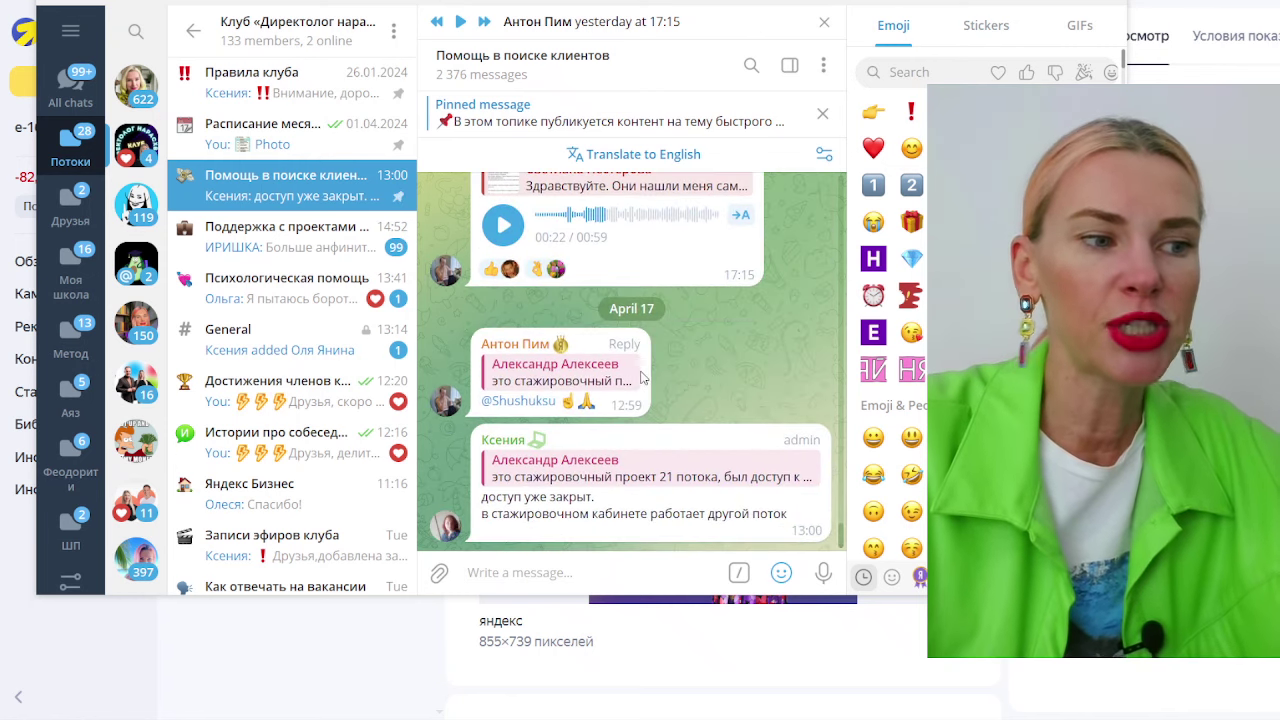
{"action": "double_click", "coordinate": [632, 380]}
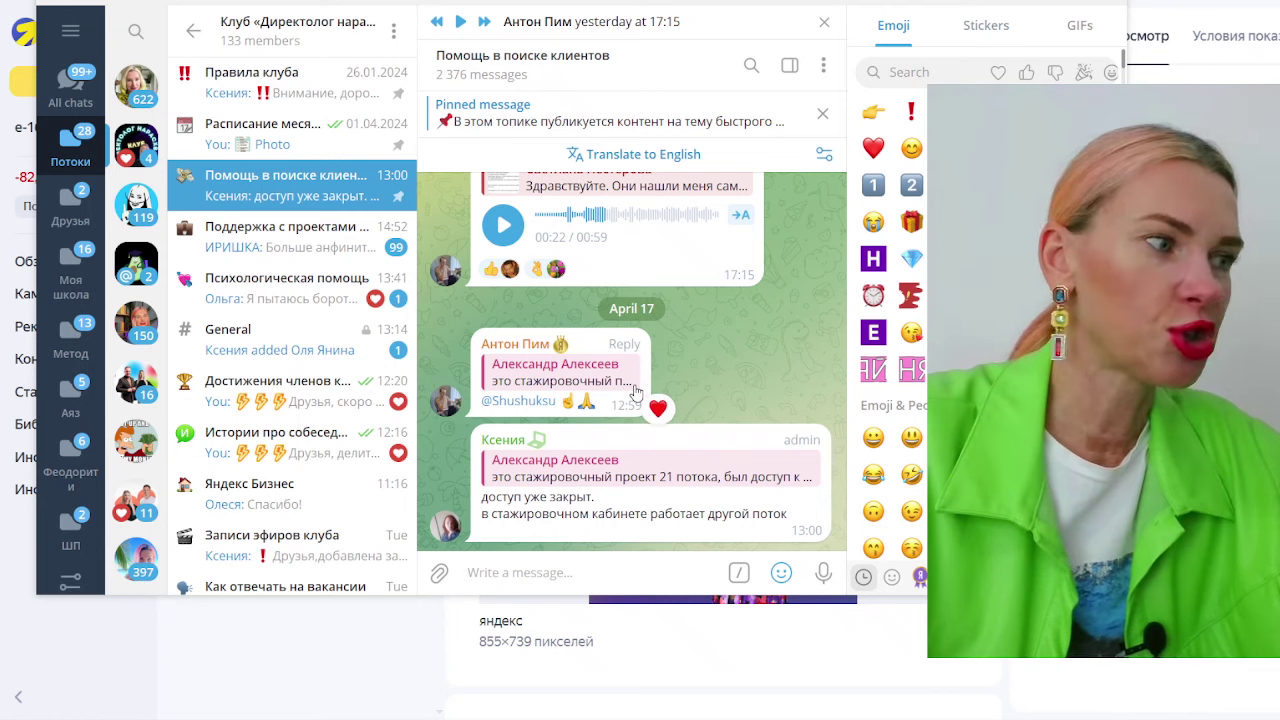
{"action": "scroll", "coordinate": [635, 392], "scroll_direction": "up", "scroll_amount": 3}
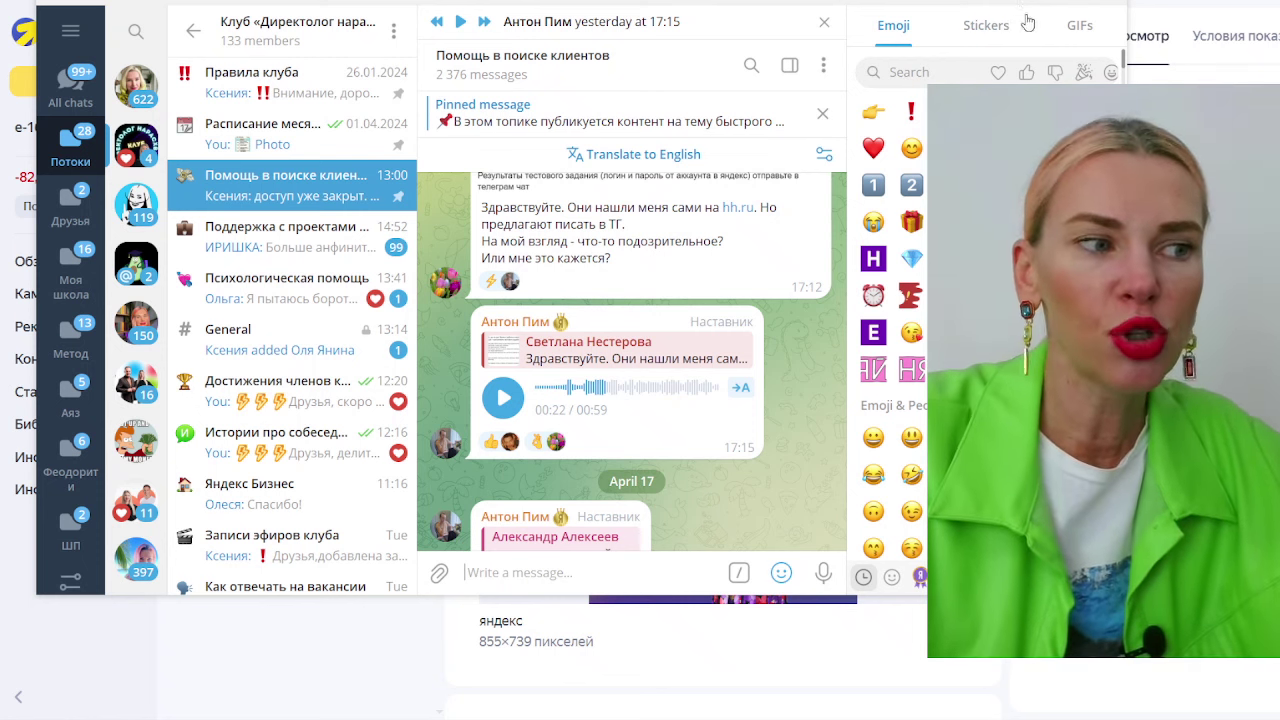
Step: Open the topic «Поддержка с проектами (разборы рекламы)» and read the discussion on finding the Yandex Metrika counter number in a site's code
{"action": "left_click", "coordinate": [289, 236]}
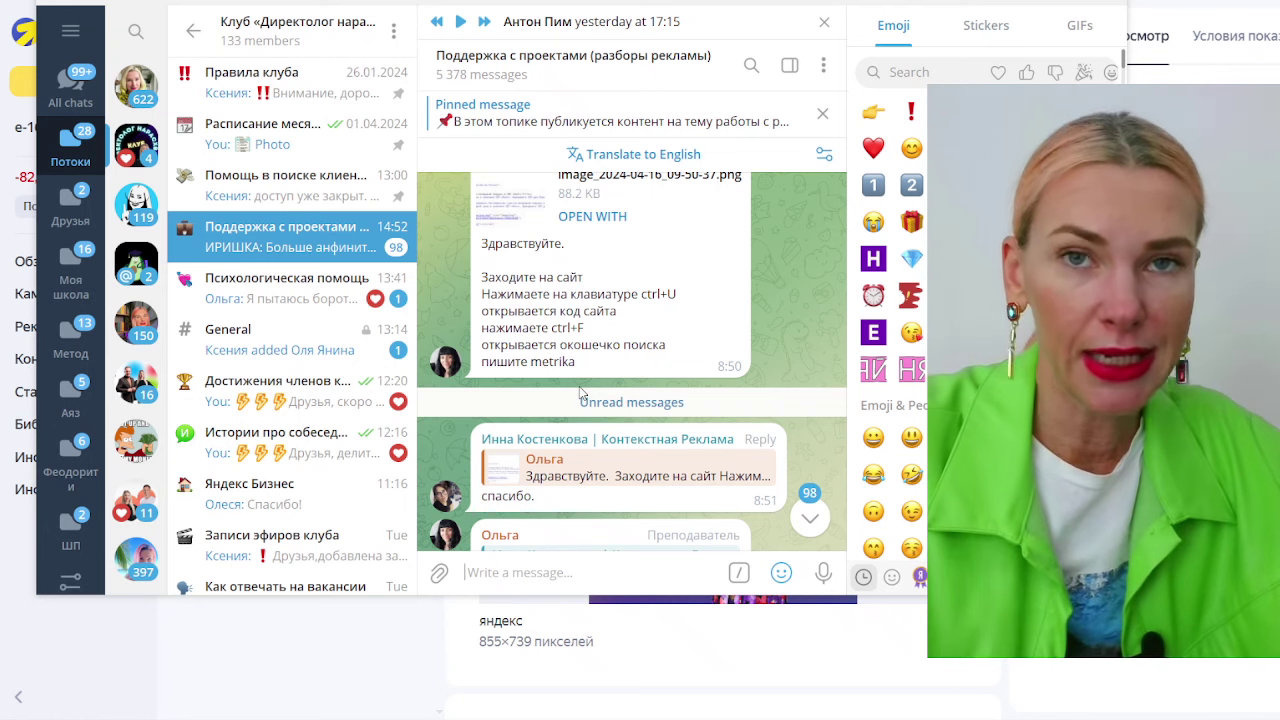
{"action": "scroll", "coordinate": [580, 393], "scroll_direction": "down", "scroll_amount": 3}
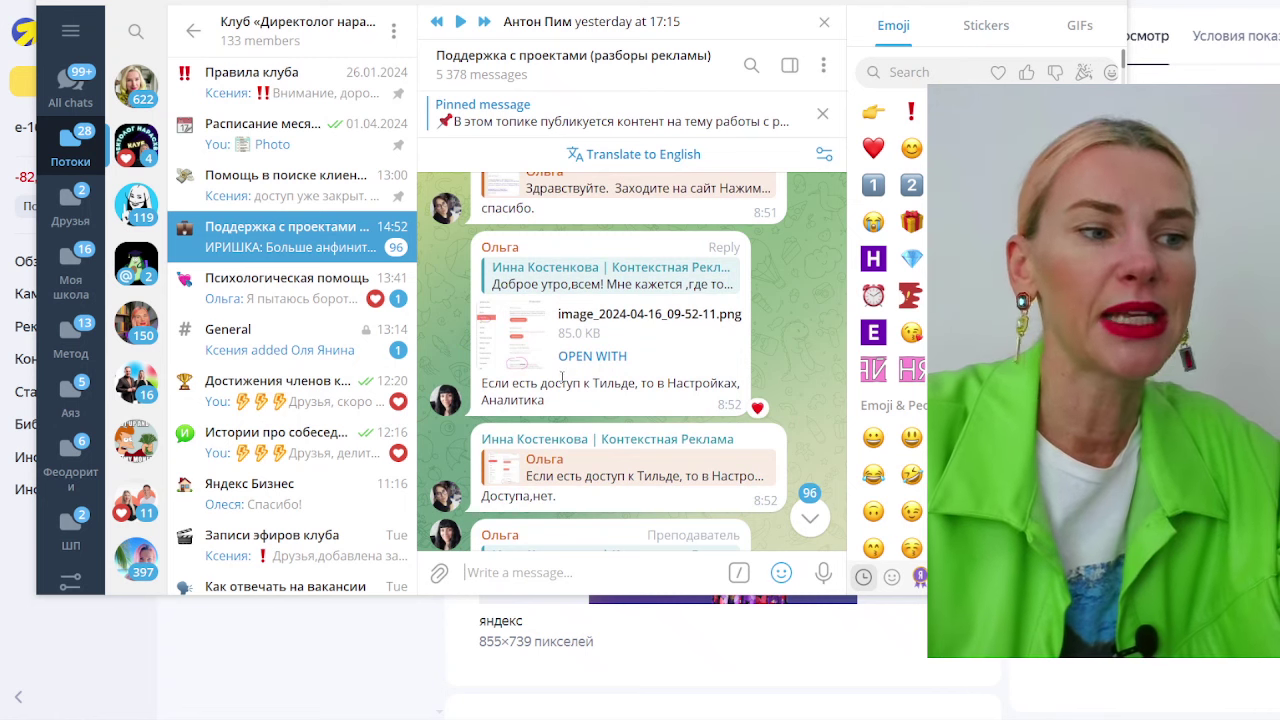
{"action": "scroll", "coordinate": [560, 377], "scroll_direction": "down", "scroll_amount": 2}
{"action": "scroll", "coordinate": [561, 384], "scroll_direction": "down", "scroll_amount": 2}
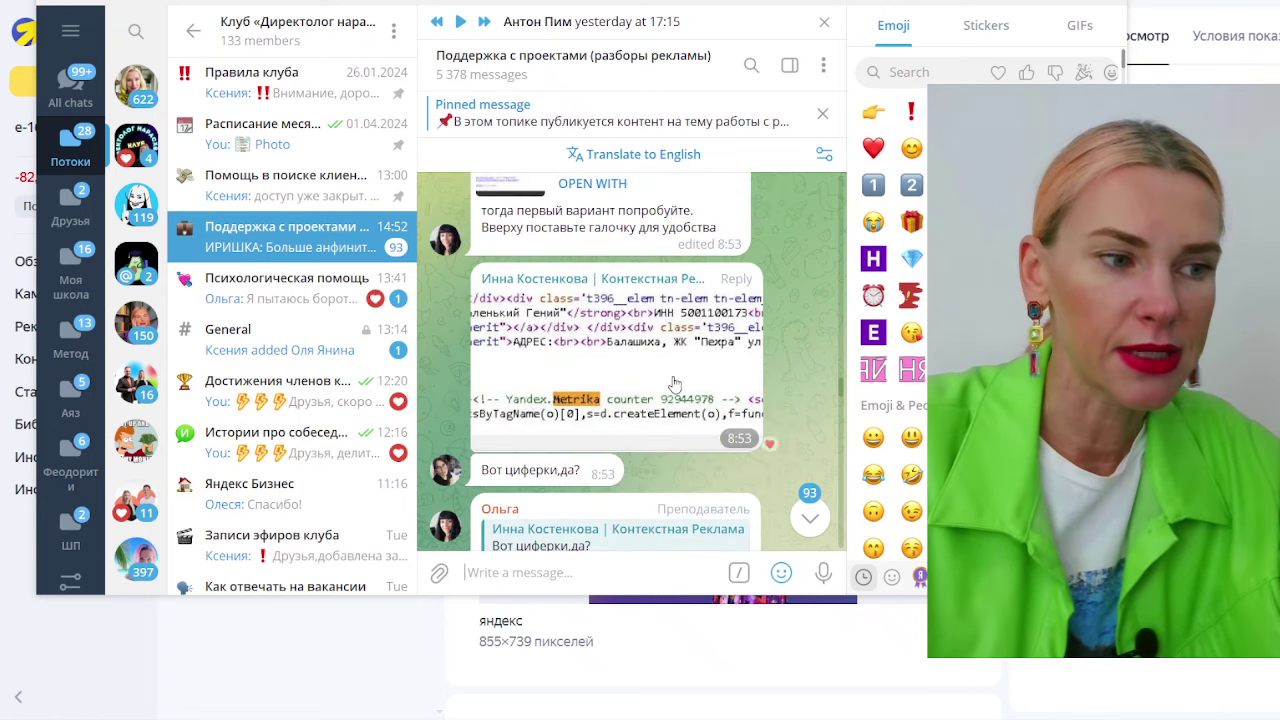
{"action": "scroll", "coordinate": [675, 385], "scroll_direction": "down", "scroll_amount": 1}
{"action": "scroll", "coordinate": [542, 397], "scroll_direction": "up", "scroll_amount": 1}
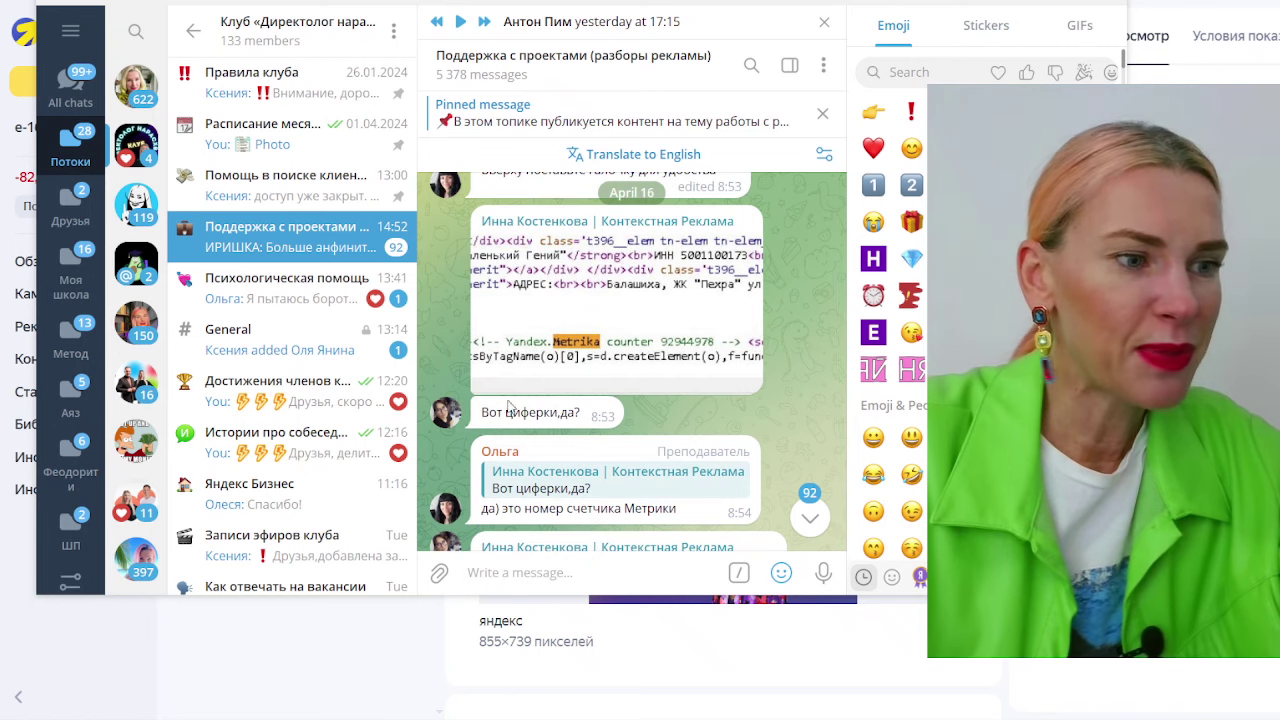
{"action": "double_click", "coordinate": [543, 360]}
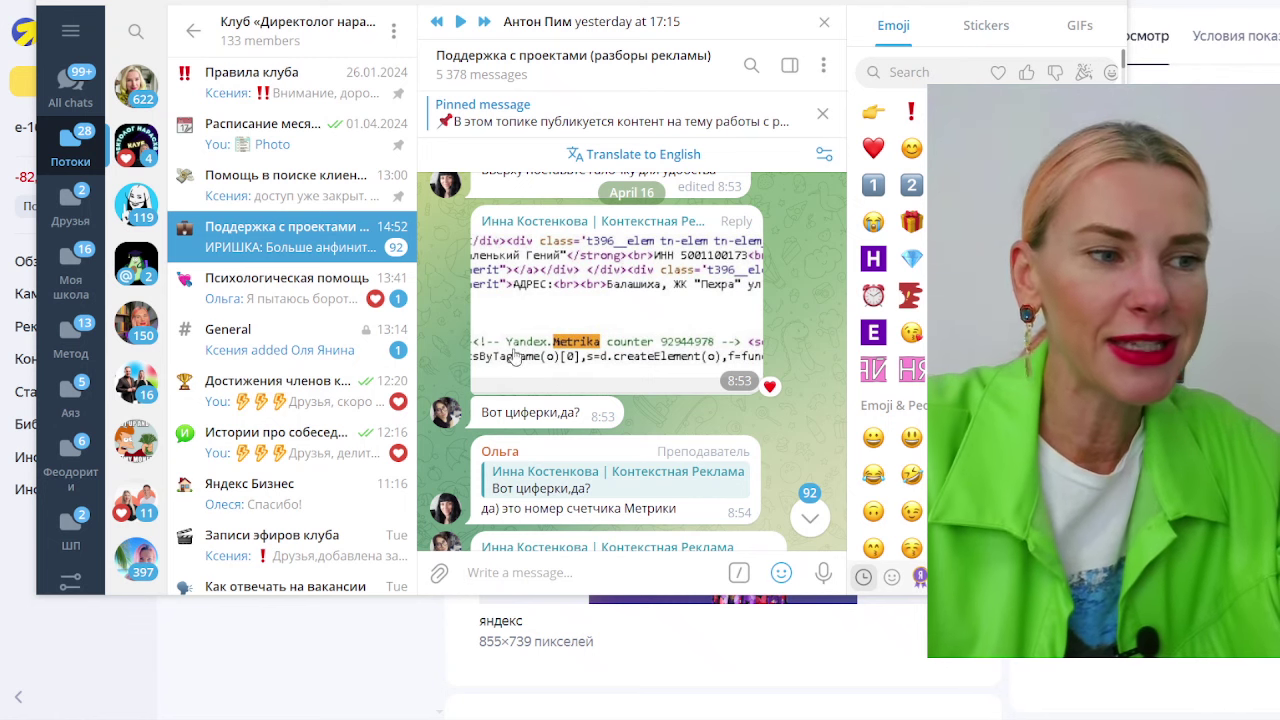
{"action": "scroll", "coordinate": [595, 362], "scroll_direction": "down", "scroll_amount": 1}
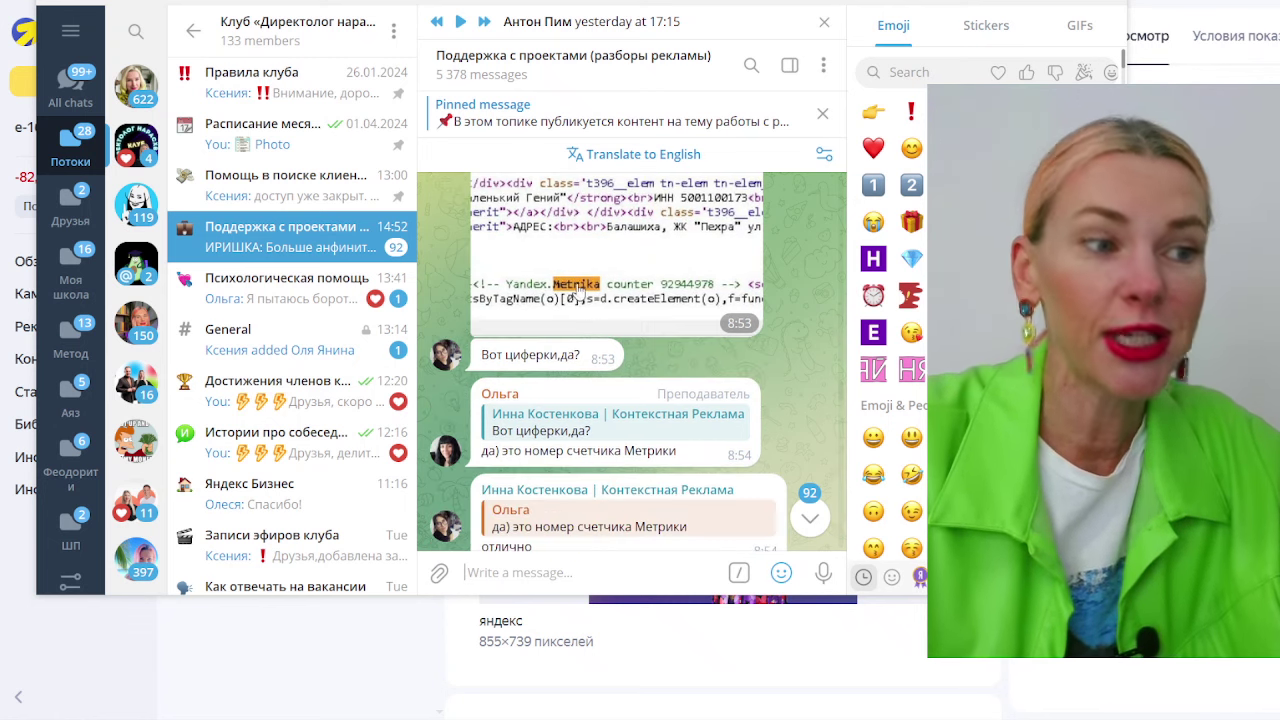
{"action": "scroll", "coordinate": [636, 292], "scroll_direction": "down", "scroll_amount": 4}
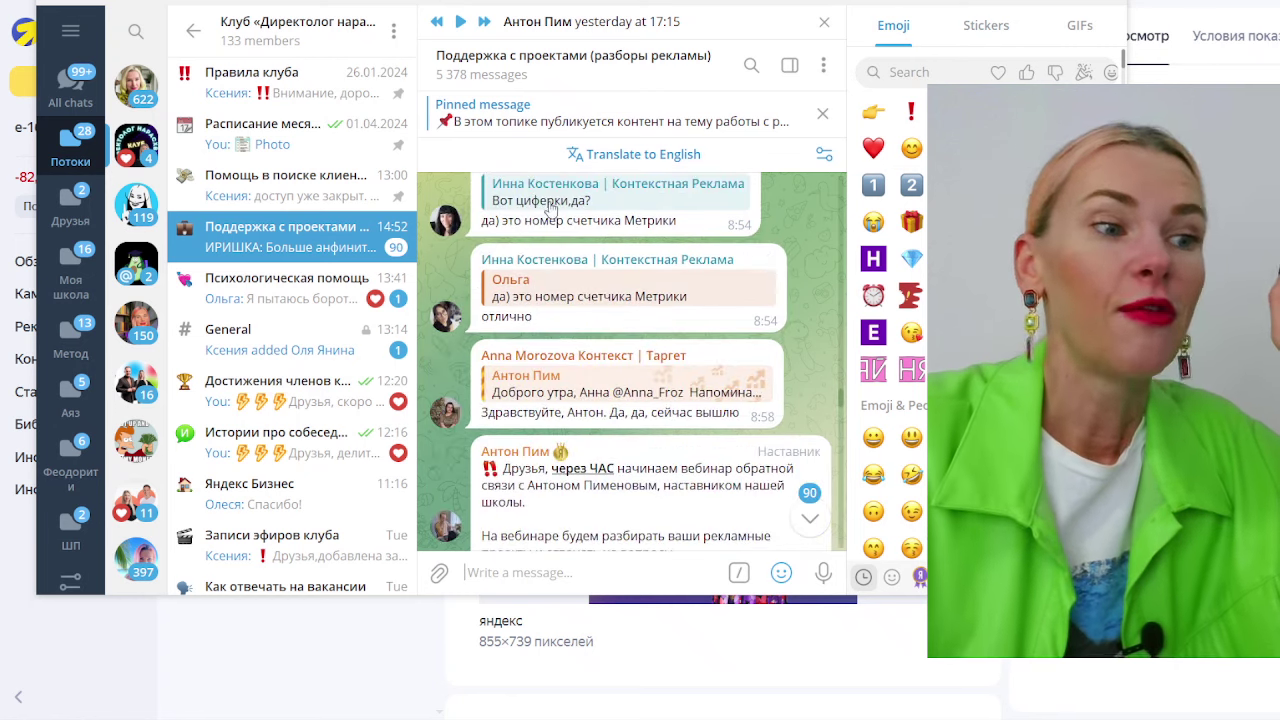
Step: Read the webinar announcements in the project support topic, including the rules for submitting projects for review
{"action": "scroll", "coordinate": [563, 312], "scroll_direction": "down", "scroll_amount": 3}
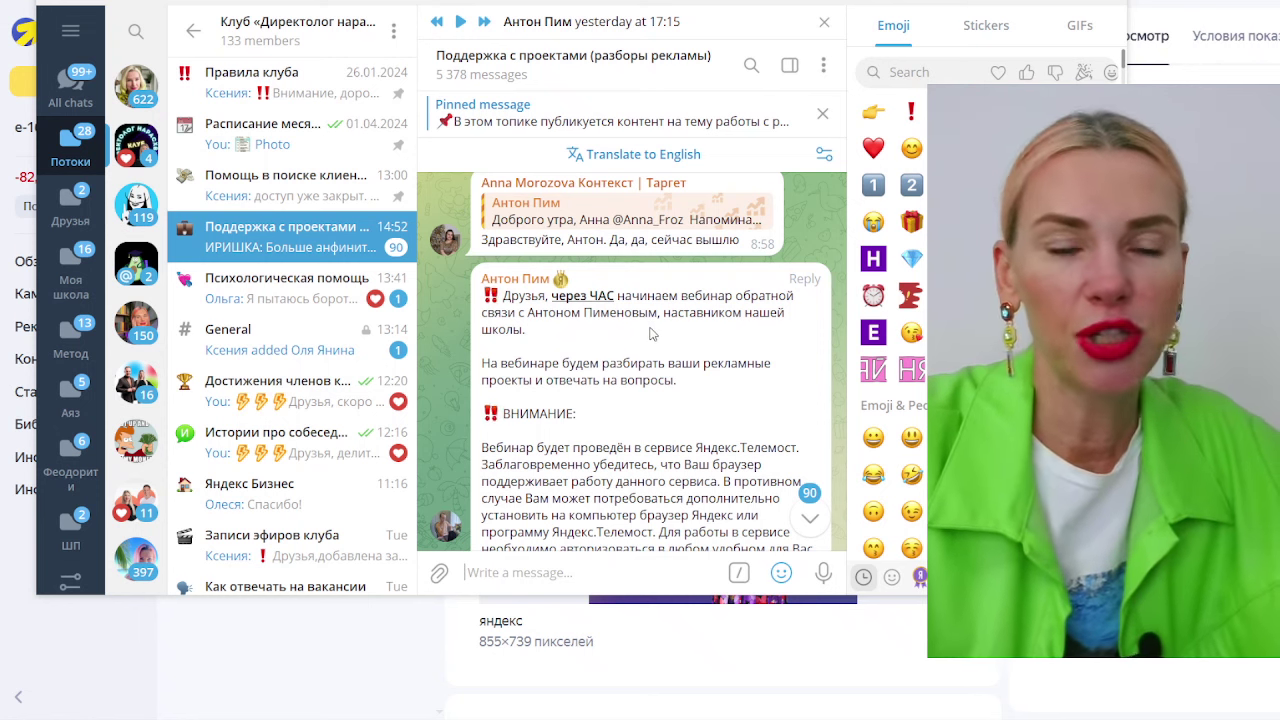
{"action": "scroll", "coordinate": [652, 330], "scroll_direction": "down", "scroll_amount": 10}
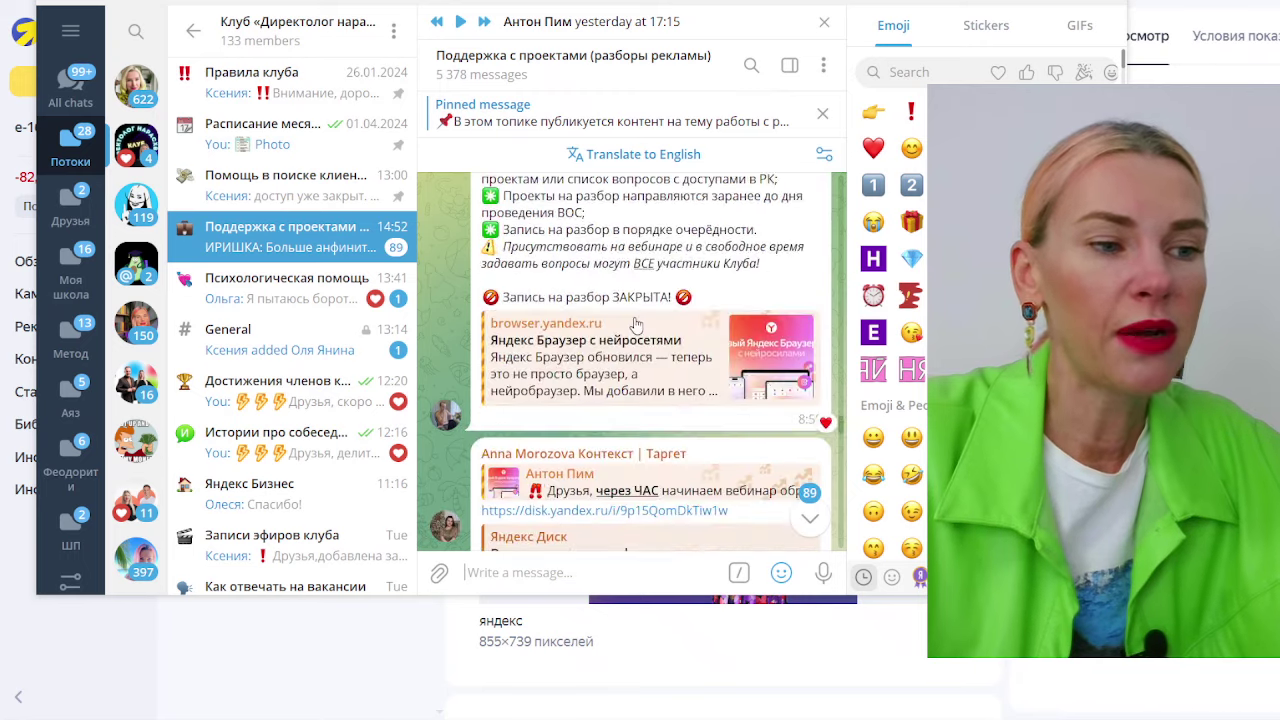
{"action": "scroll", "coordinate": [636, 322], "scroll_direction": "down", "scroll_amount": 5}
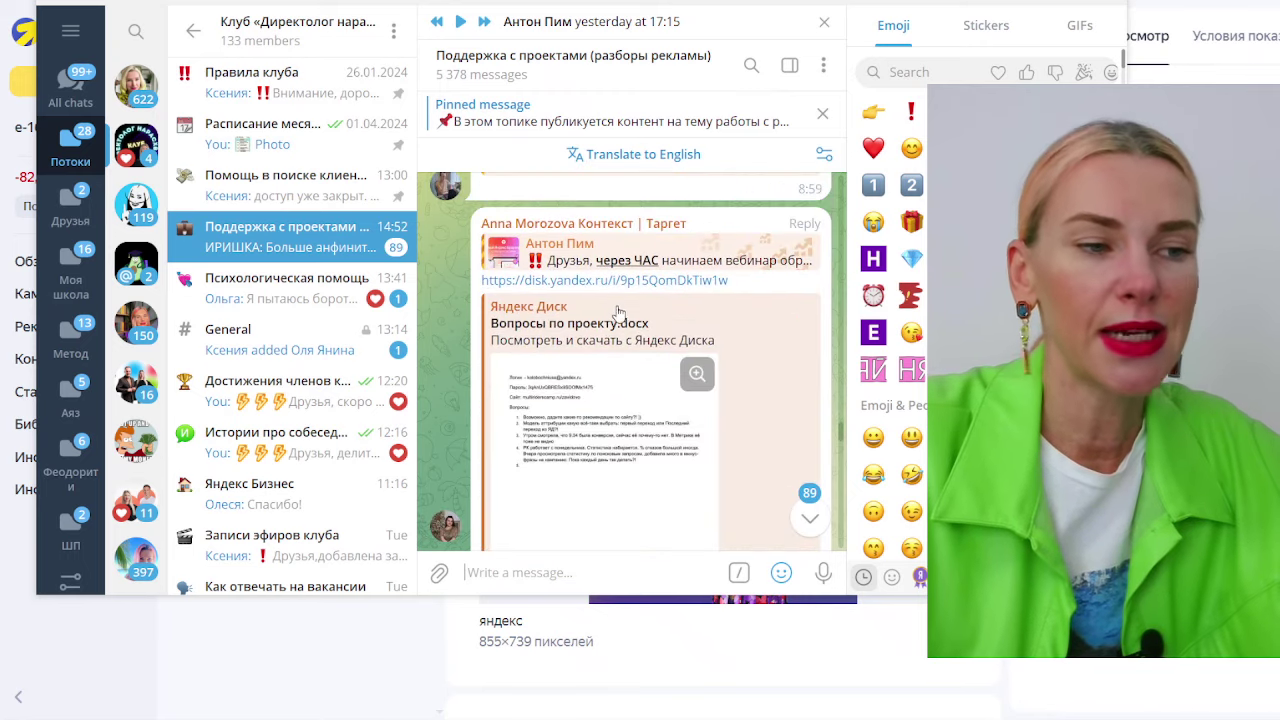
{"action": "scroll", "coordinate": [628, 312], "scroll_direction": "down", "scroll_amount": 4}
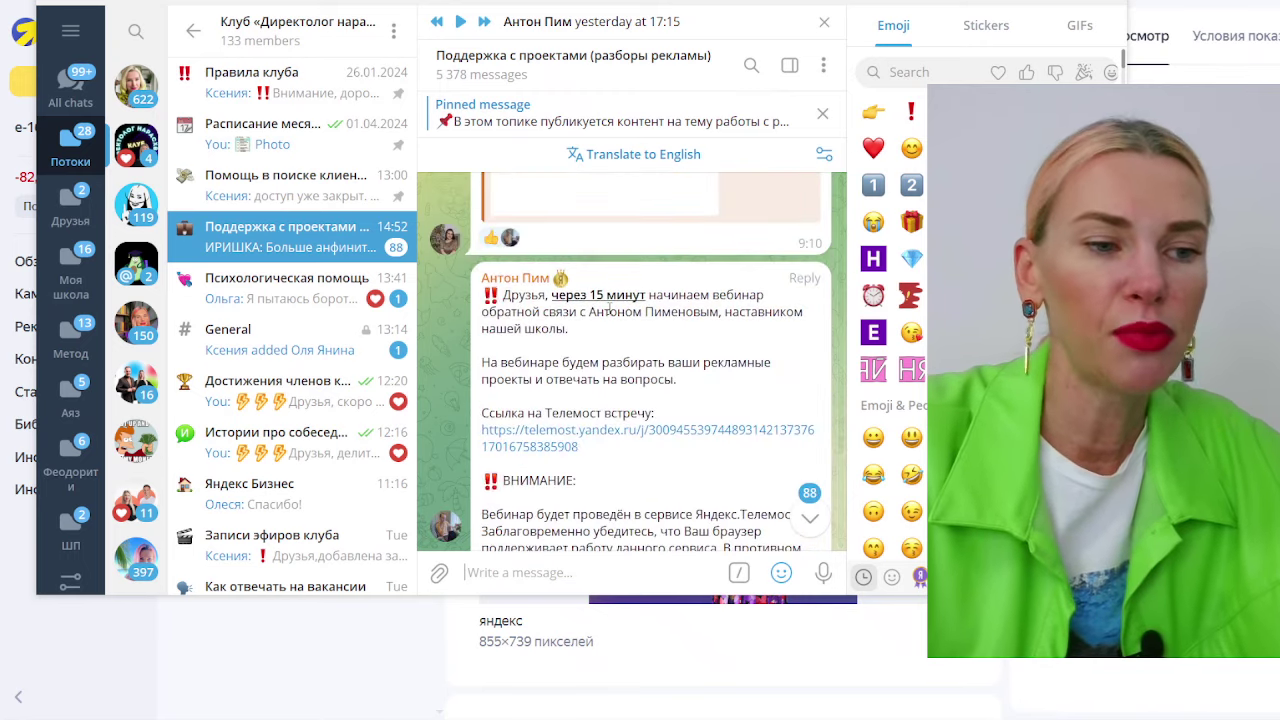
{"action": "scroll", "coordinate": [607, 318], "scroll_direction": "down", "scroll_amount": 3}
{"action": "scroll", "coordinate": [607, 318], "scroll_direction": "down", "scroll_amount": 5}
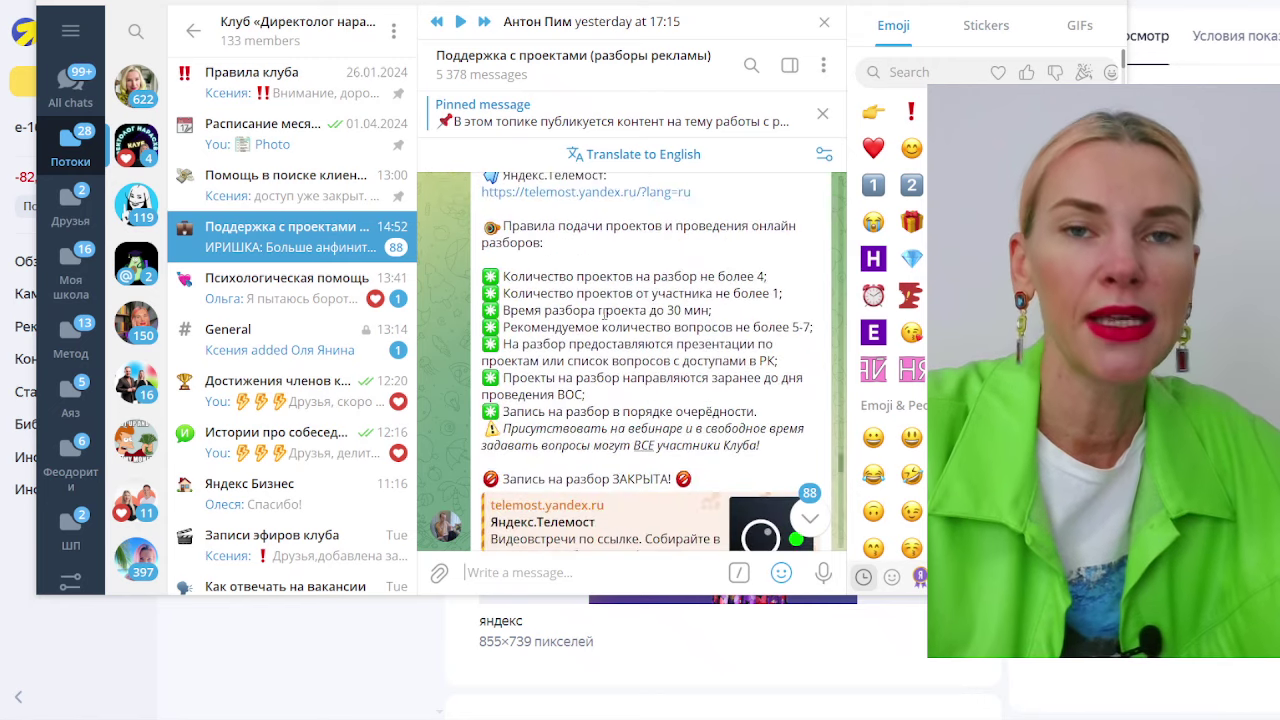
{"action": "scroll", "coordinate": [603, 313], "scroll_direction": "down", "scroll_amount": 10}
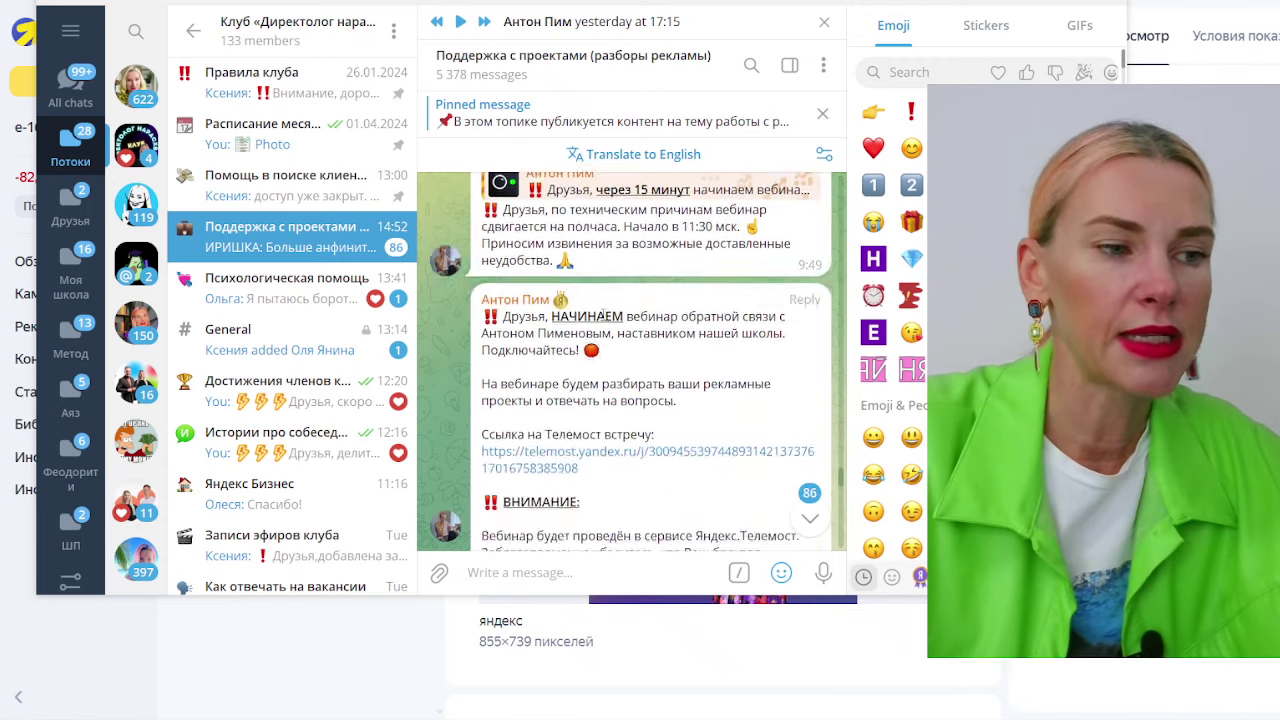
{"action": "scroll", "coordinate": [597, 277], "scroll_direction": "down", "scroll_amount": 10}
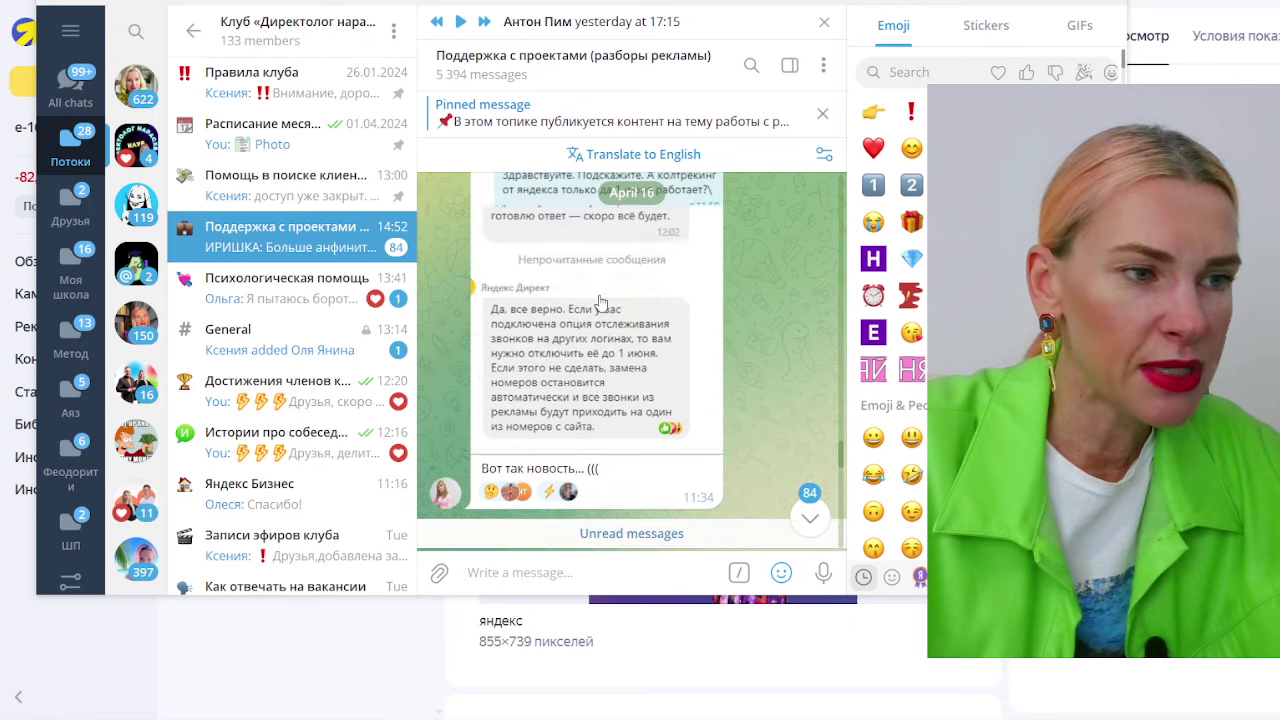
Step: Read the April 16 question about three Metrika segments for 30, 60 and 120 days, highlighting its text, and check the replies below
{"action": "scroll", "coordinate": [701, 317], "scroll_direction": "down", "scroll_amount": 3}
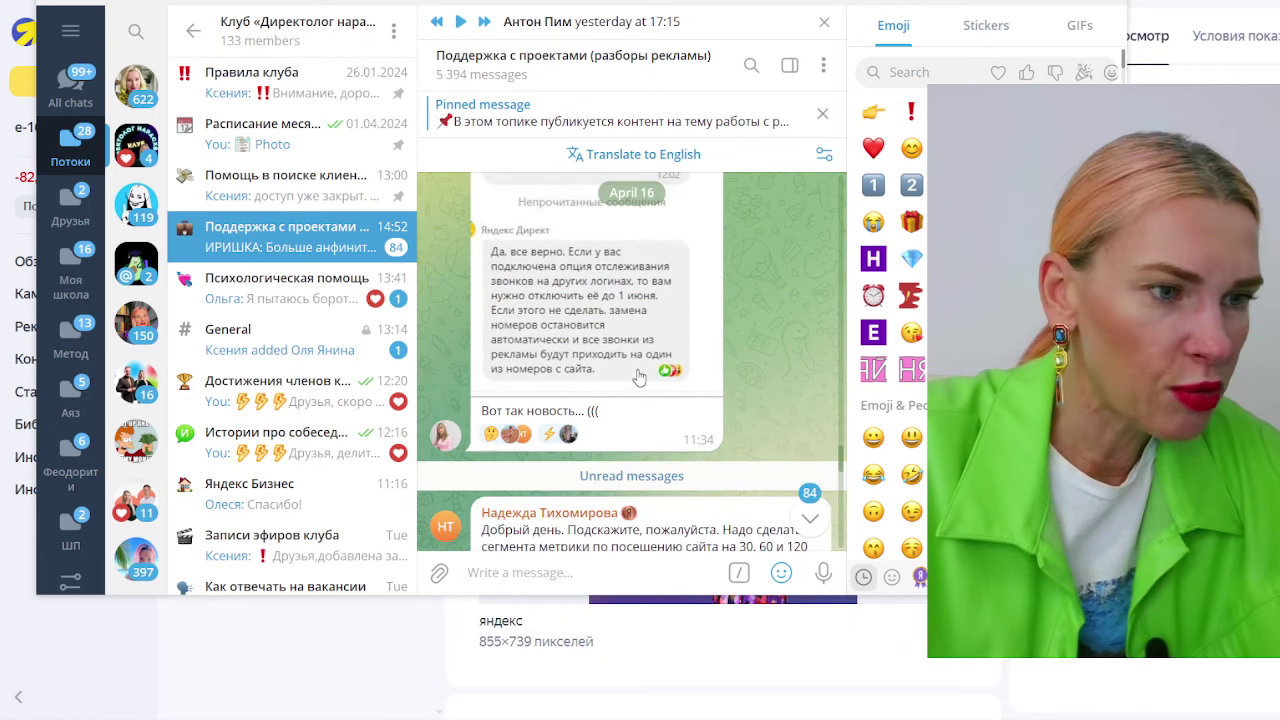
{"action": "scroll", "coordinate": [635, 387], "scroll_direction": "down", "scroll_amount": 3}
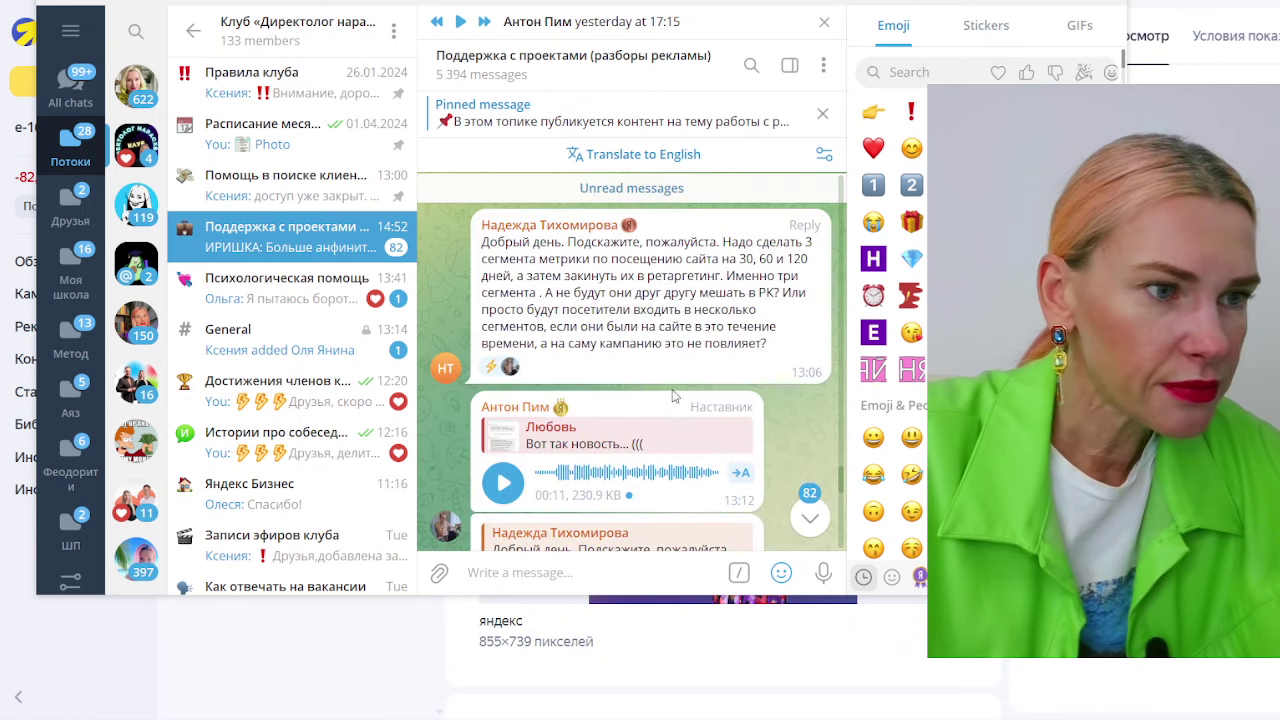
{"action": "double_click", "coordinate": [624, 360]}
{"action": "left_click_drag", "start_coordinate": [537, 263], "coordinate": [665, 308]}
{"action": "scroll", "coordinate": [660, 330], "scroll_direction": "down", "scroll_amount": 3}
{"action": "scroll", "coordinate": [660, 330], "scroll_direction": "down", "scroll_amount": 3}
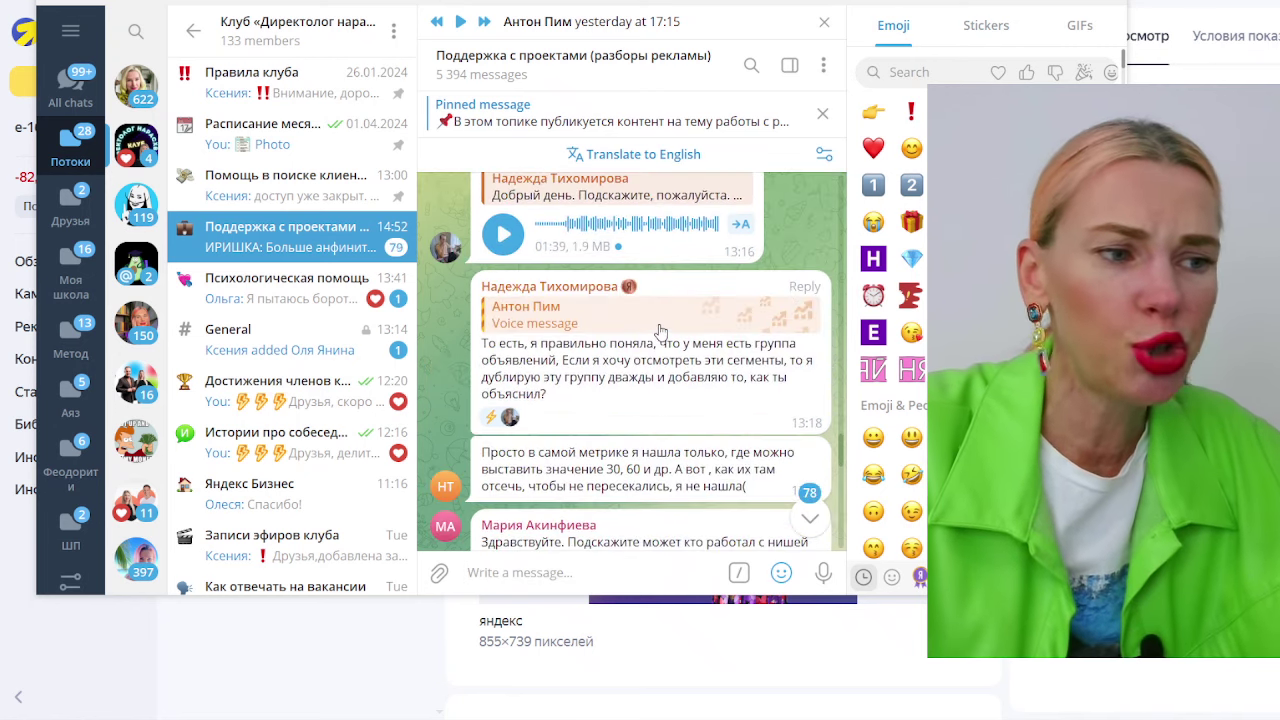
Step: Return to the screenshot about Yandex call tracking working until June 1, read it, and play the mentor's voice reply to it
{"action": "scroll", "coordinate": [640, 320], "scroll_direction": "up", "scroll_amount": 5}
{"action": "scroll", "coordinate": [505, 247], "scroll_direction": "down", "scroll_amount": 2}
{"action": "scroll", "coordinate": [518, 280], "scroll_direction": "up", "scroll_amount": 1}
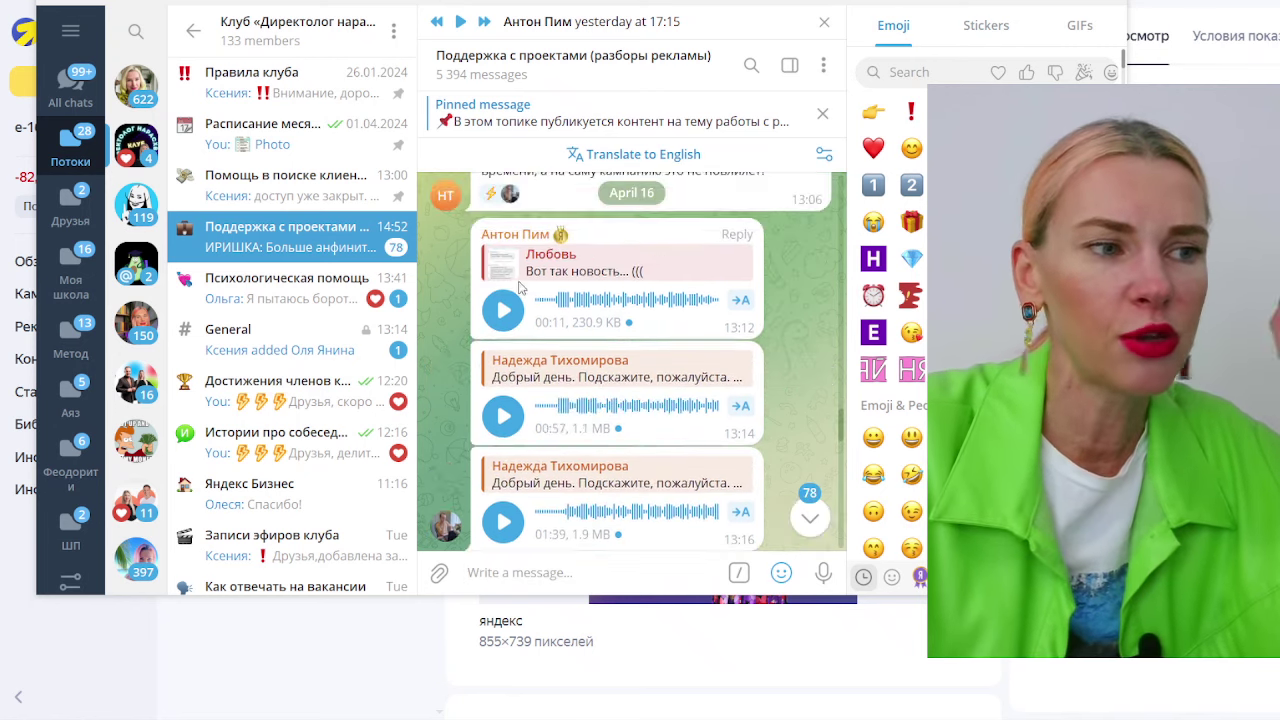
{"action": "scroll", "coordinate": [530, 350], "scroll_direction": "down", "scroll_amount": 2}
{"action": "scroll", "coordinate": [545, 368], "scroll_direction": "up", "scroll_amount": 2}
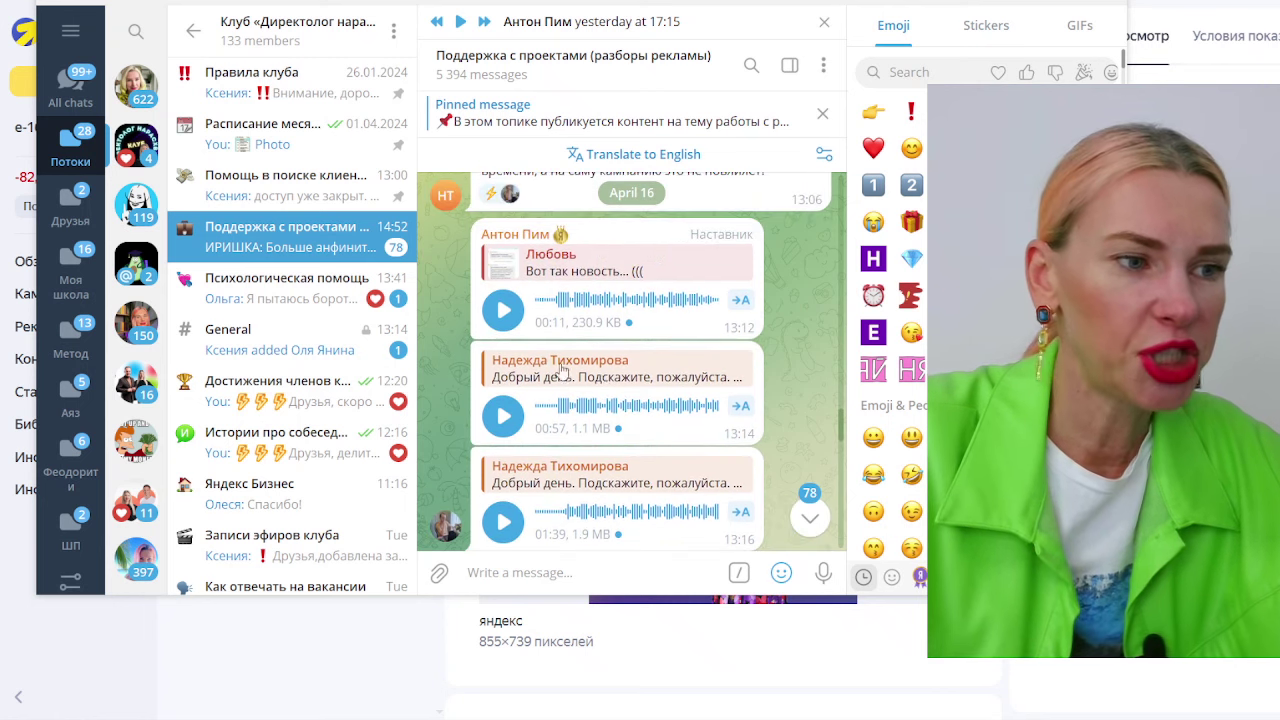
{"action": "scroll", "coordinate": [580, 445], "scroll_direction": "up", "scroll_amount": 4}
{"action": "scroll", "coordinate": [588, 435], "scroll_direction": "down", "scroll_amount": 5}
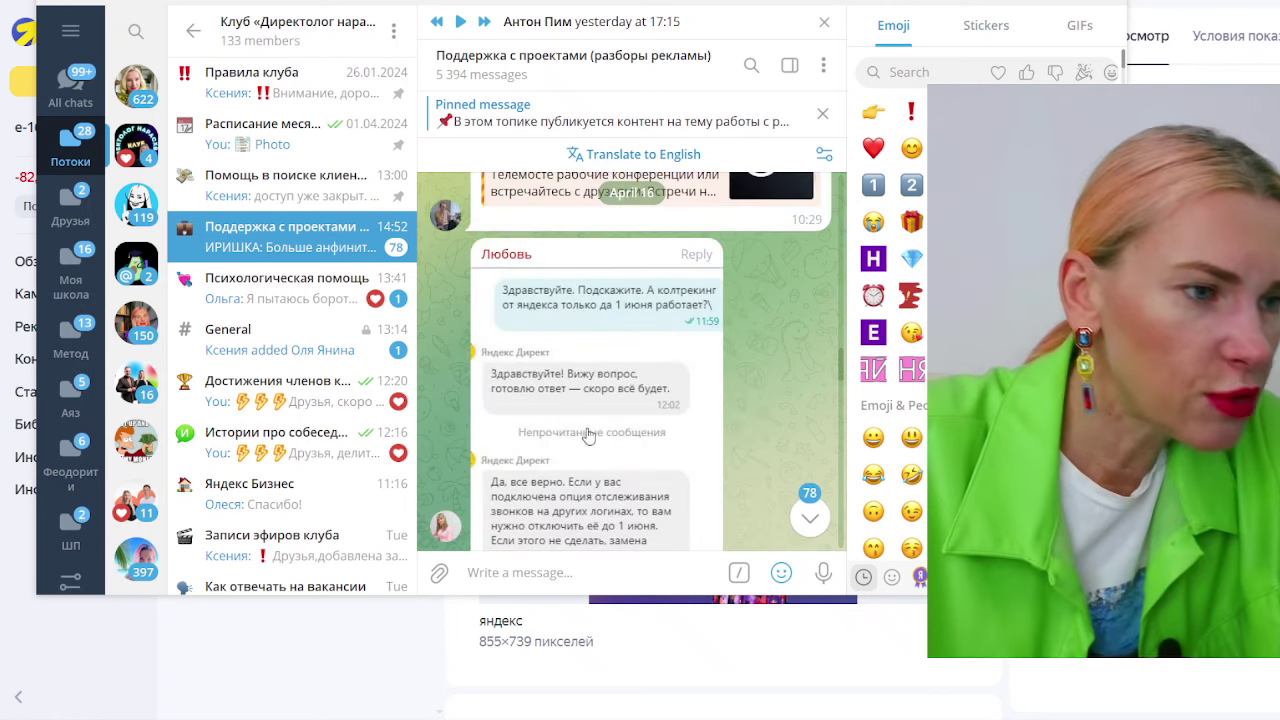
{"action": "scroll", "coordinate": [685, 463], "scroll_direction": "down", "scroll_amount": 1}
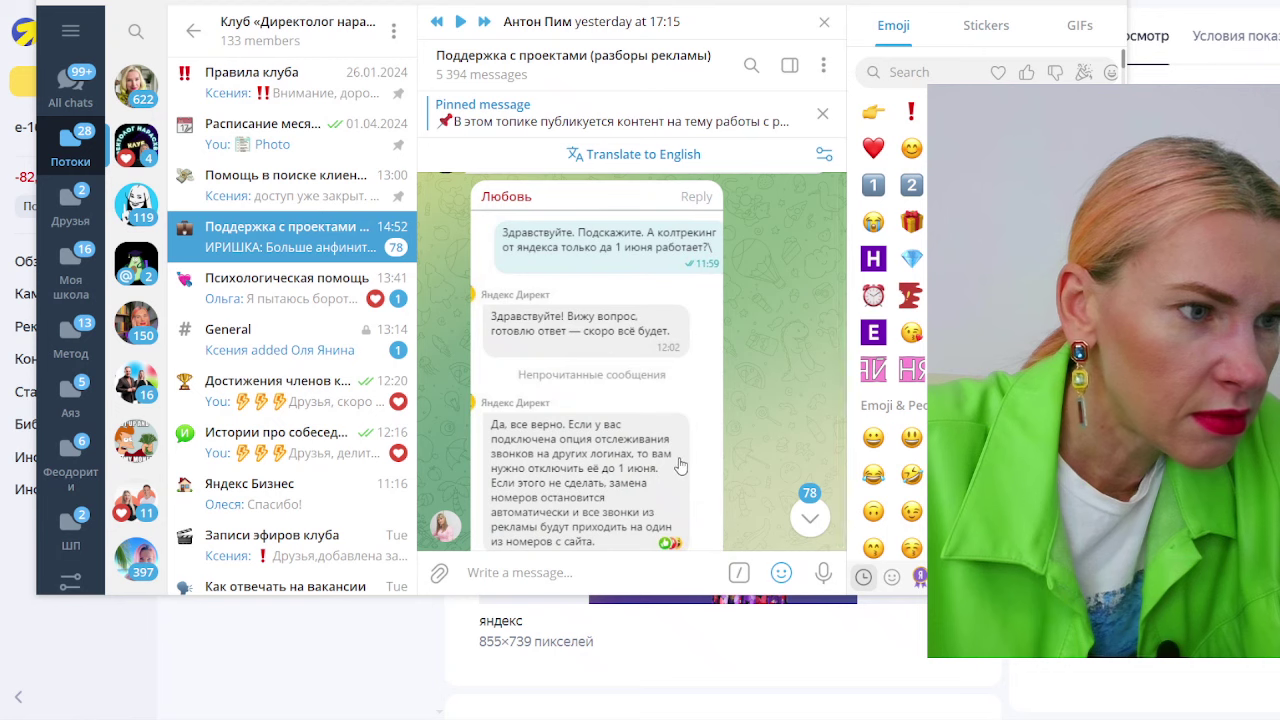
{"action": "scroll", "coordinate": [679, 465], "scroll_direction": "down", "scroll_amount": 2}
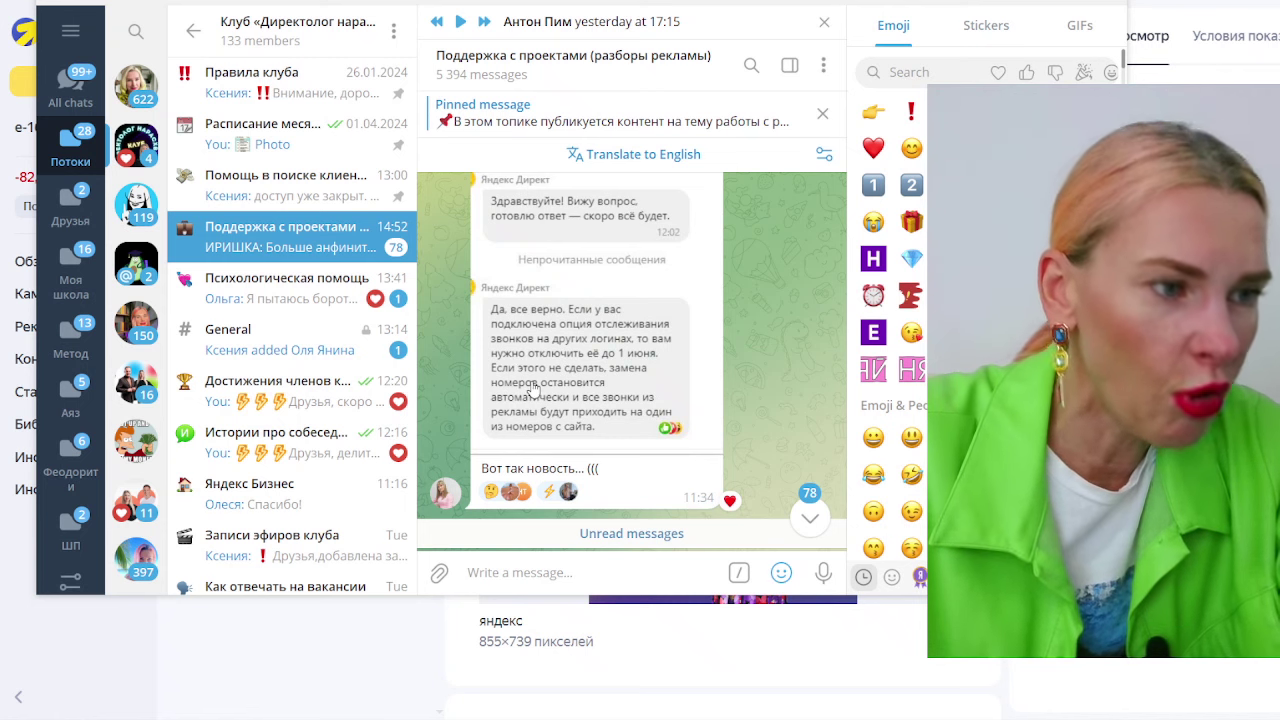
{"action": "scroll", "coordinate": [533, 390], "scroll_direction": "down", "scroll_amount": 1}
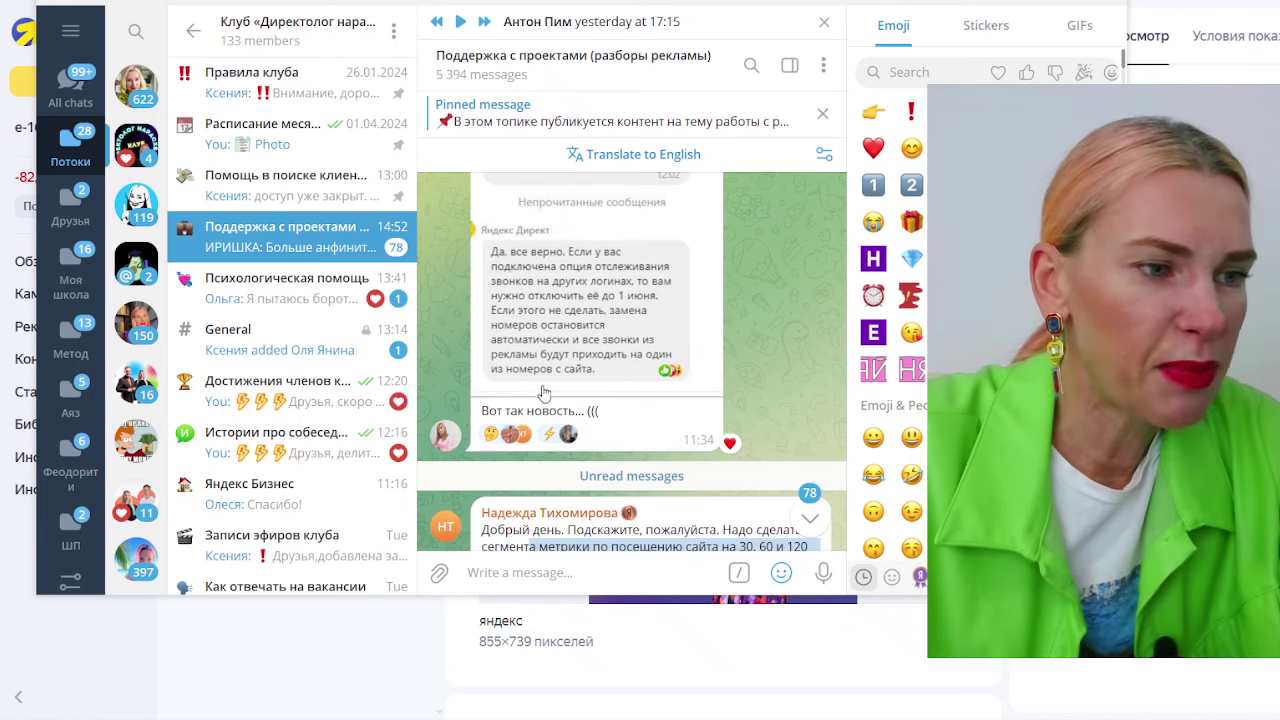
{"action": "scroll", "coordinate": [545, 393], "scroll_direction": "down", "scroll_amount": 8}
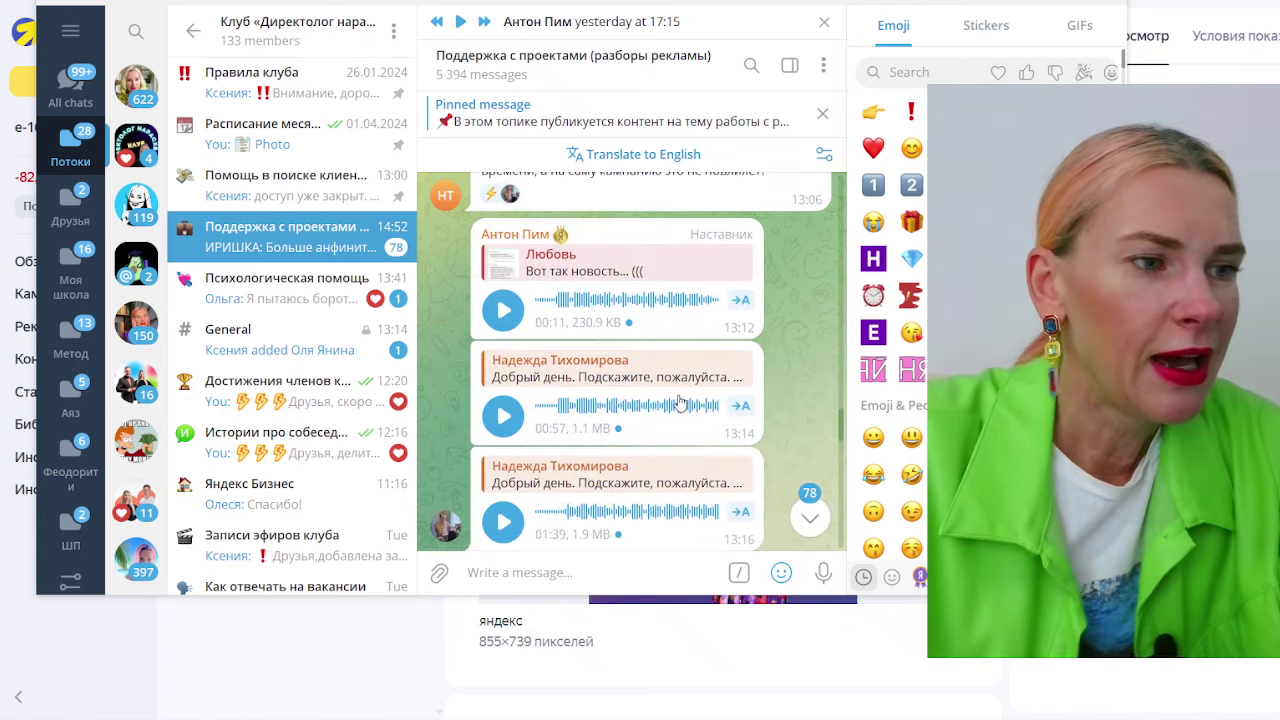
{"action": "left_click", "coordinate": [503, 370]}
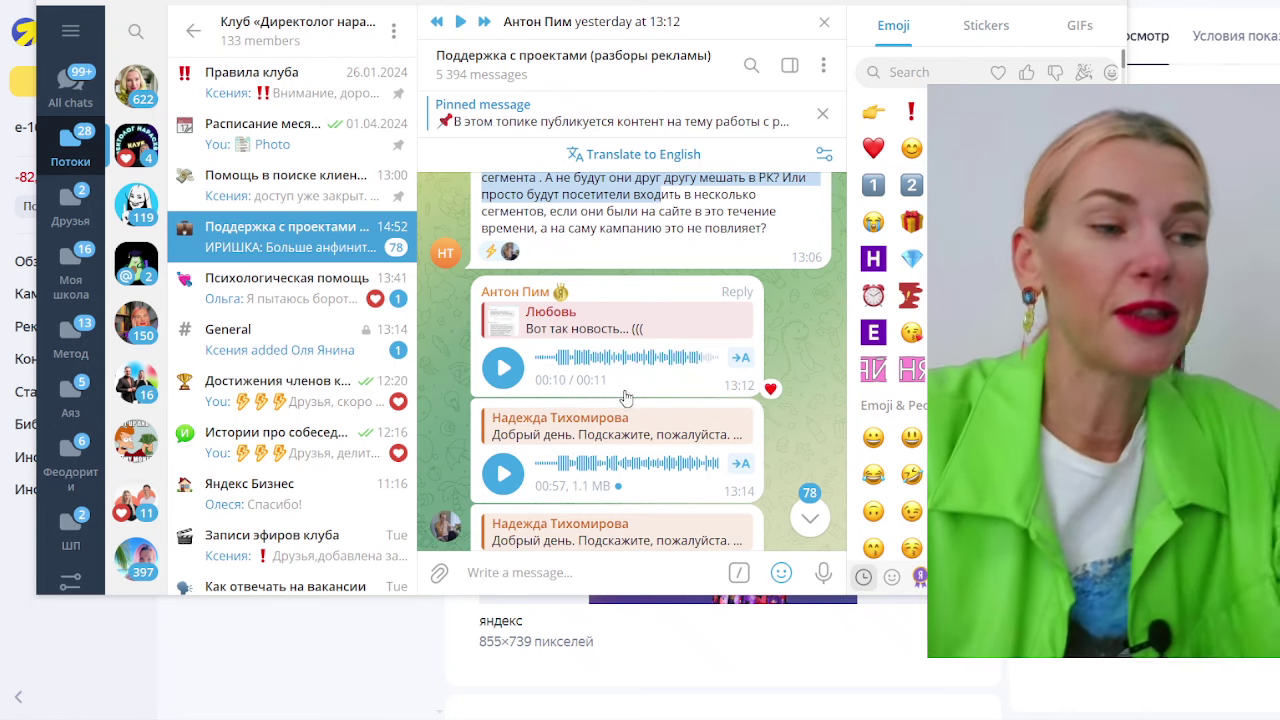
Step: Read the students' feedback messages thanking the mentor for the project review webinar
{"action": "scroll", "coordinate": [625, 410], "scroll_direction": "down", "scroll_amount": 3}
{"action": "scroll", "coordinate": [625, 415], "scroll_direction": "down", "scroll_amount": 10}
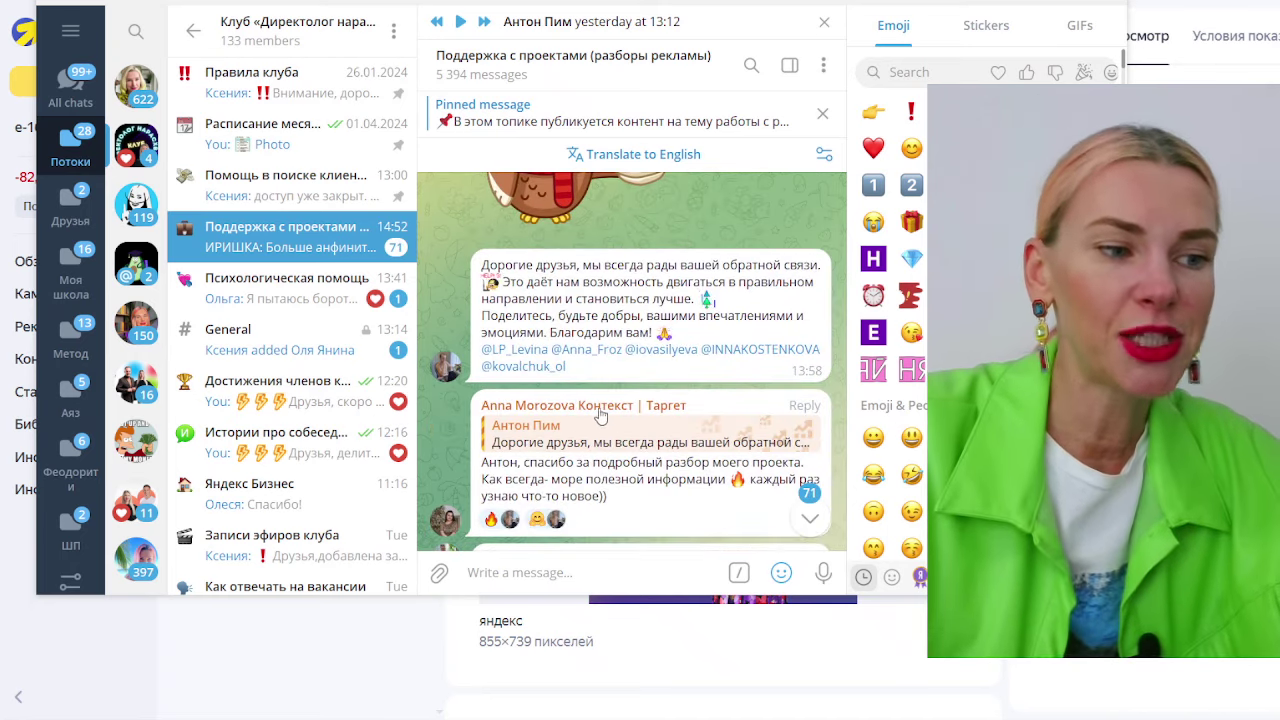
{"action": "scroll", "coordinate": [600, 417], "scroll_direction": "down", "scroll_amount": 5}
{"action": "double_click", "coordinate": [605, 410]}
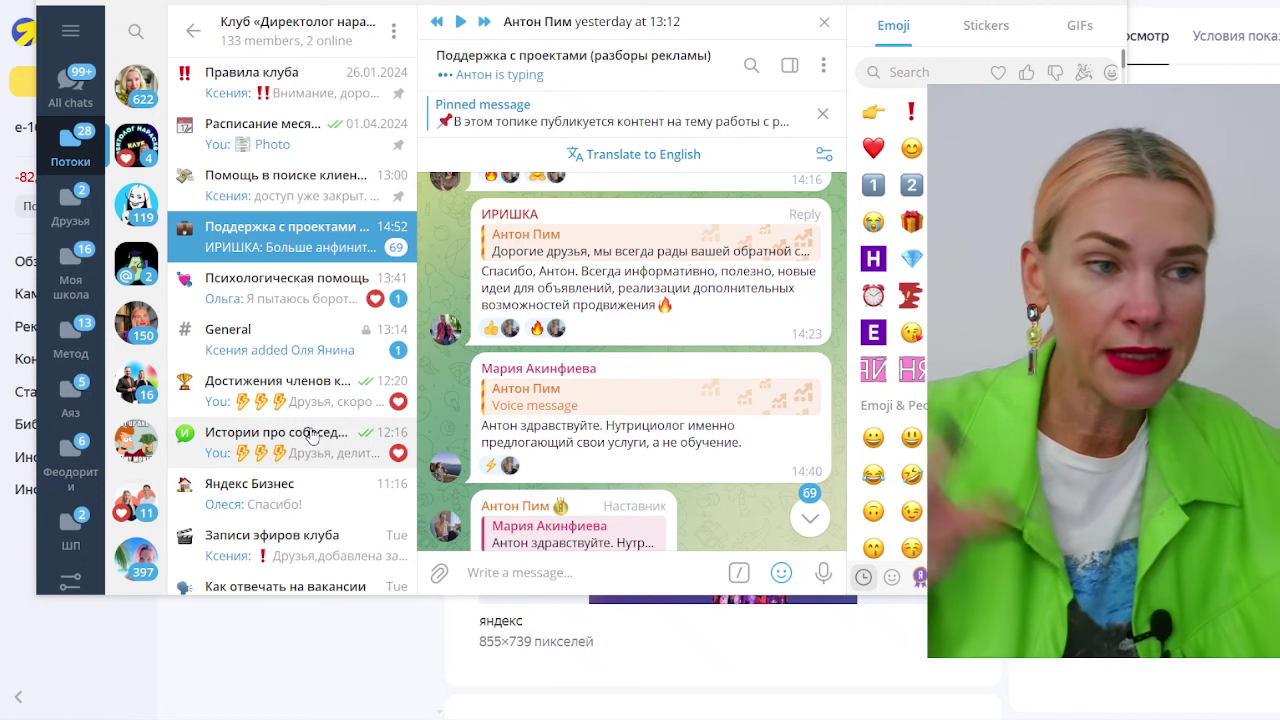
Step: Open the topic «Достижения членов клуба» to view a student's payment post, and switch back to the ad draft in Yandex Direct
{"action": "left_click", "coordinate": [240, 392]}
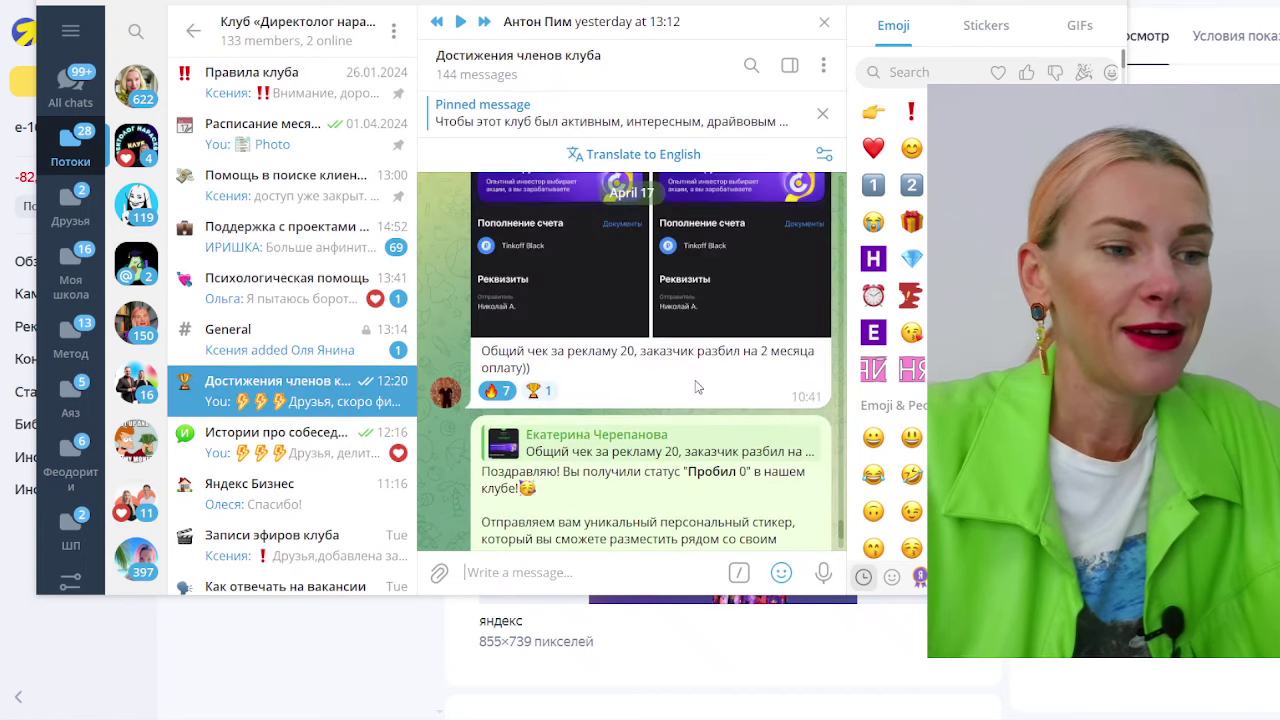
{"action": "left_click_drag", "start_coordinate": [640, 70], "coordinate": [596, 72]}
{"action": "key", "text": "alt+Tab"}
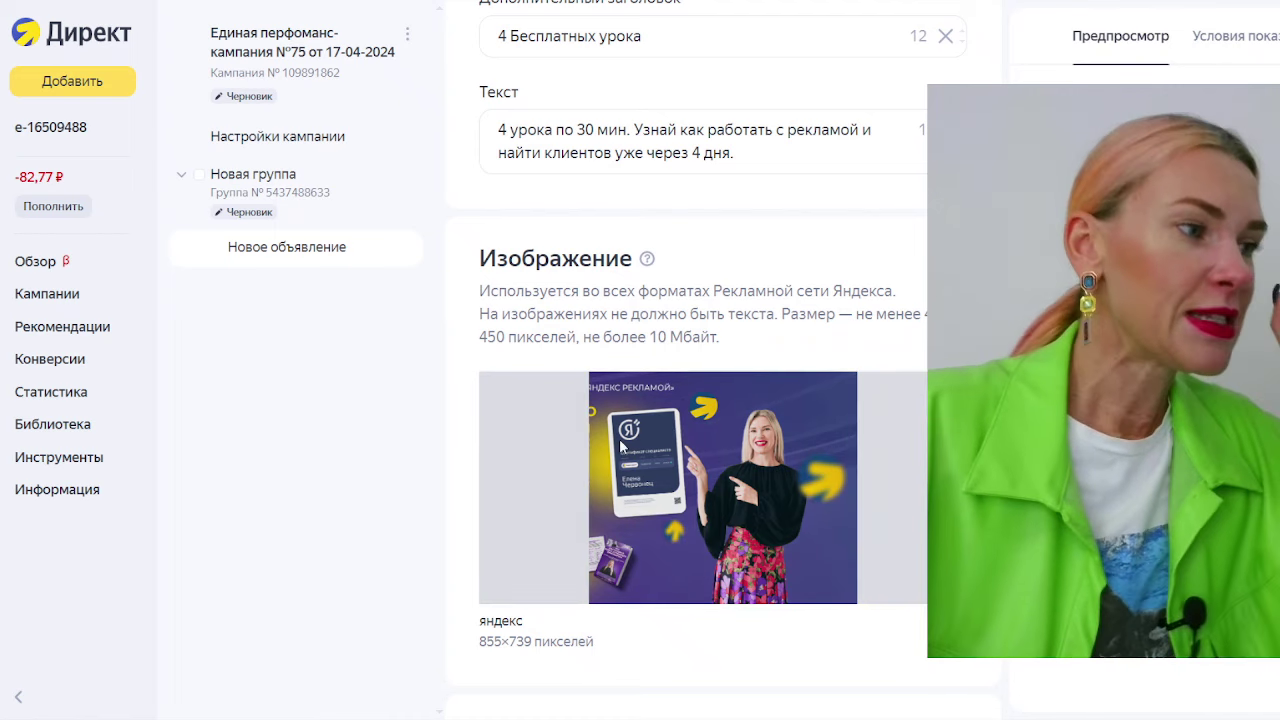
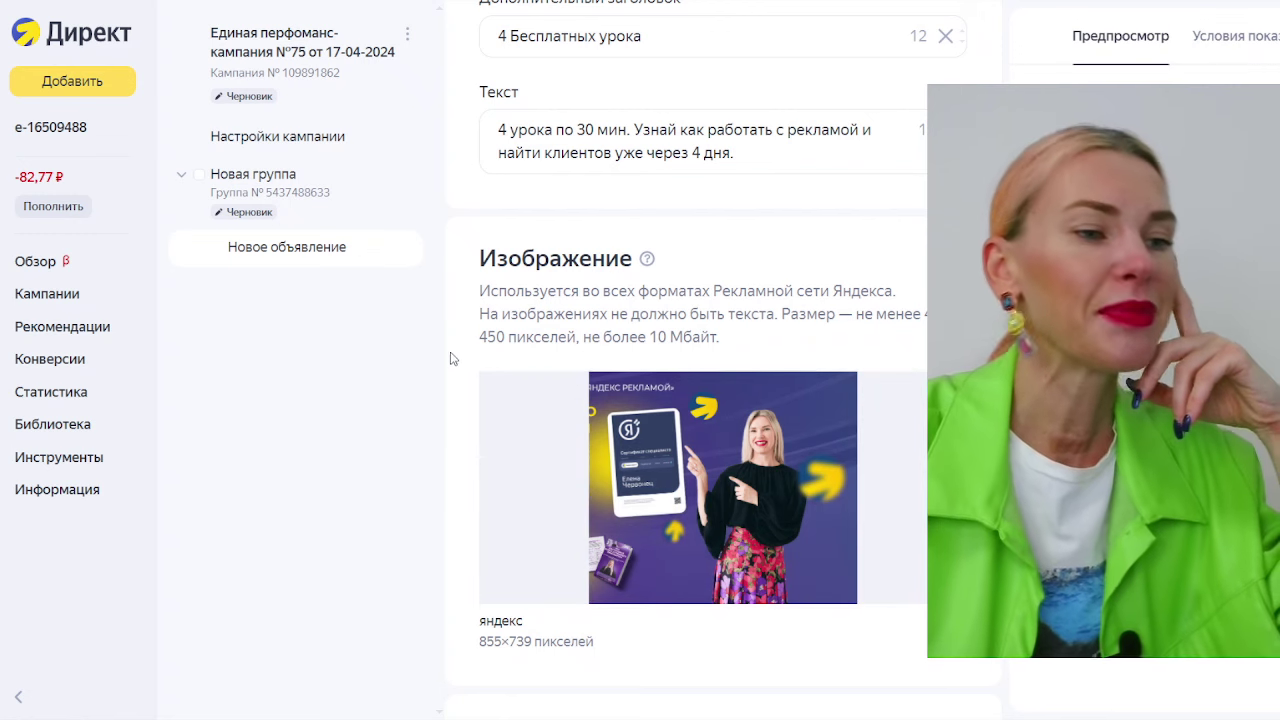
Step: Look through the free course pages for lessons 1, 2 and 3, checking each lesson's title, description and video
{"action": "scroll", "coordinate": [450, 355], "scroll_direction": "down", "scroll_amount": 4}
{"action": "scroll", "coordinate": [450, 358], "scroll_direction": "down", "scroll_amount": 8}
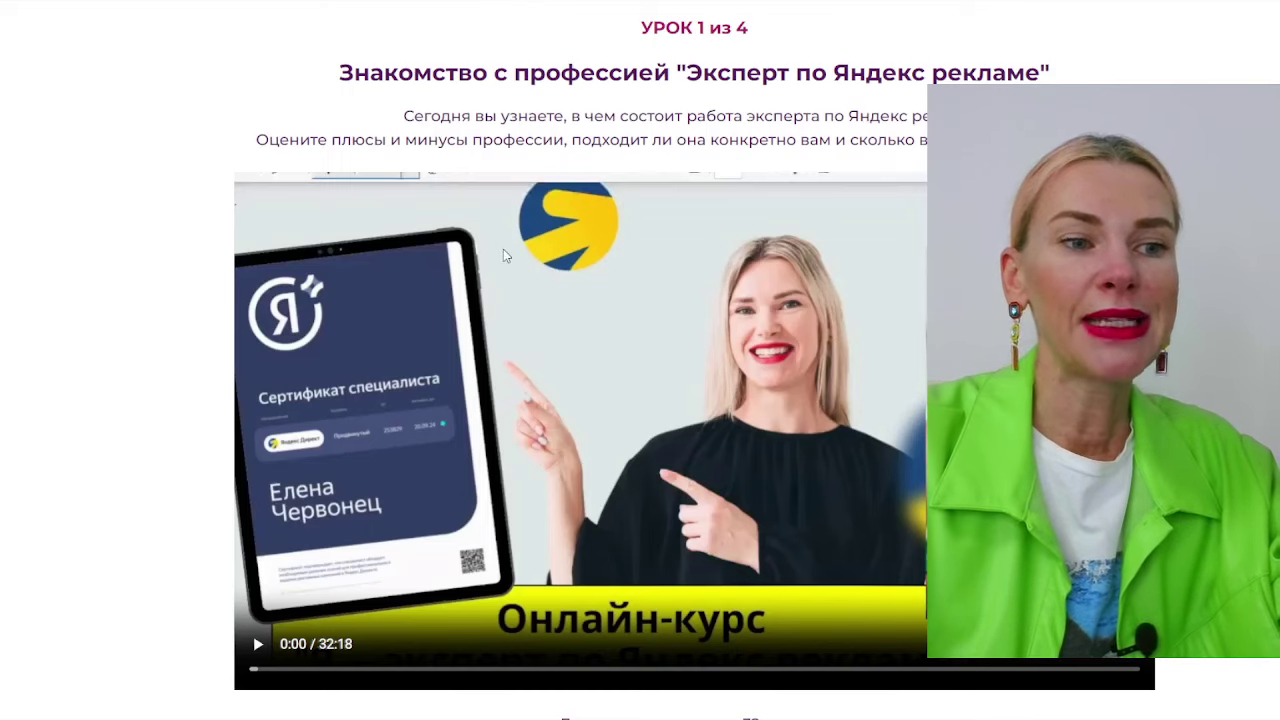
{"action": "scroll", "coordinate": [507, 272], "scroll_direction": "up", "scroll_amount": 3}
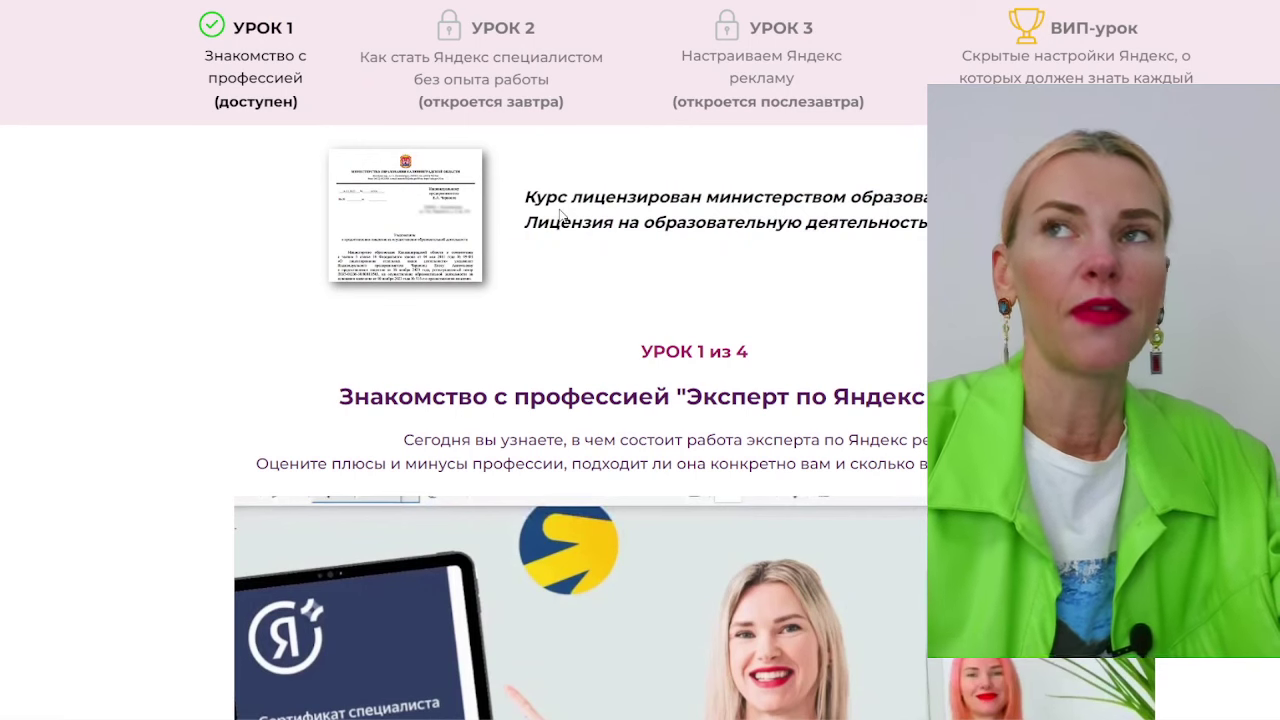
{"action": "scroll", "coordinate": [564, 217], "scroll_direction": "down", "scroll_amount": 3}
{"action": "scroll", "coordinate": [564, 217], "scroll_direction": "down", "scroll_amount": 3}
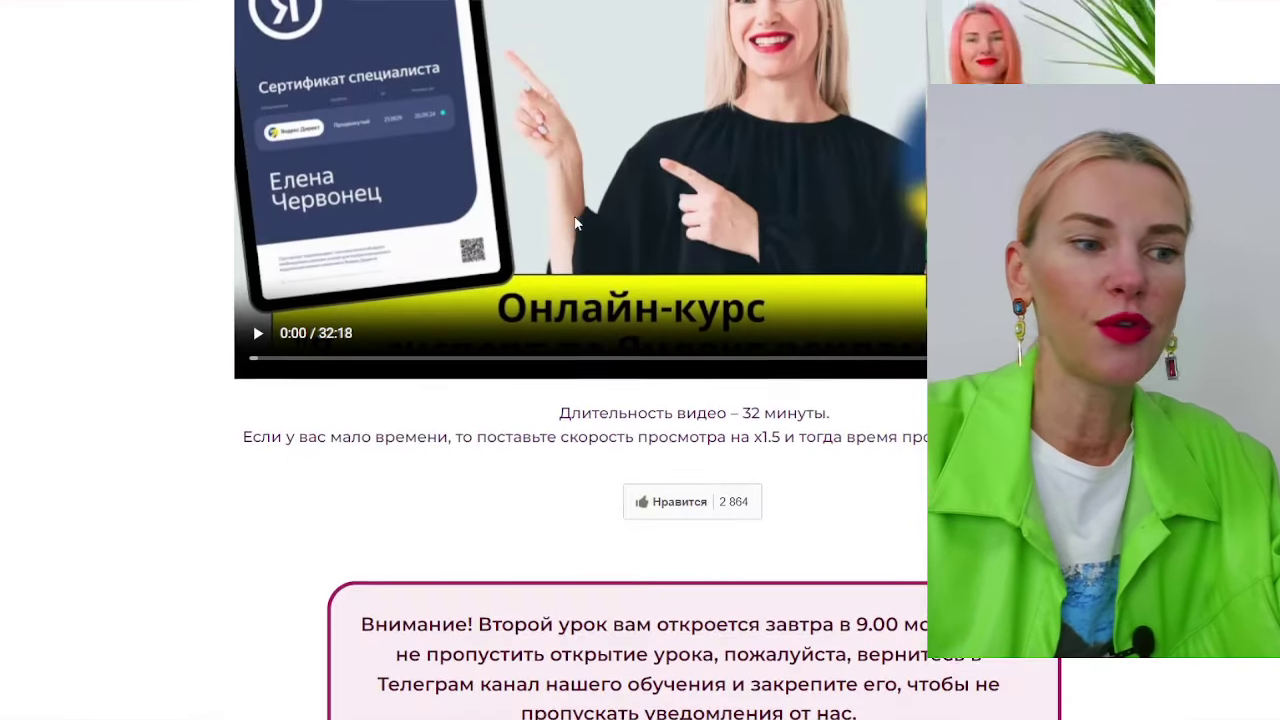
{"action": "scroll", "coordinate": [566, 195], "scroll_direction": "up", "scroll_amount": 1}
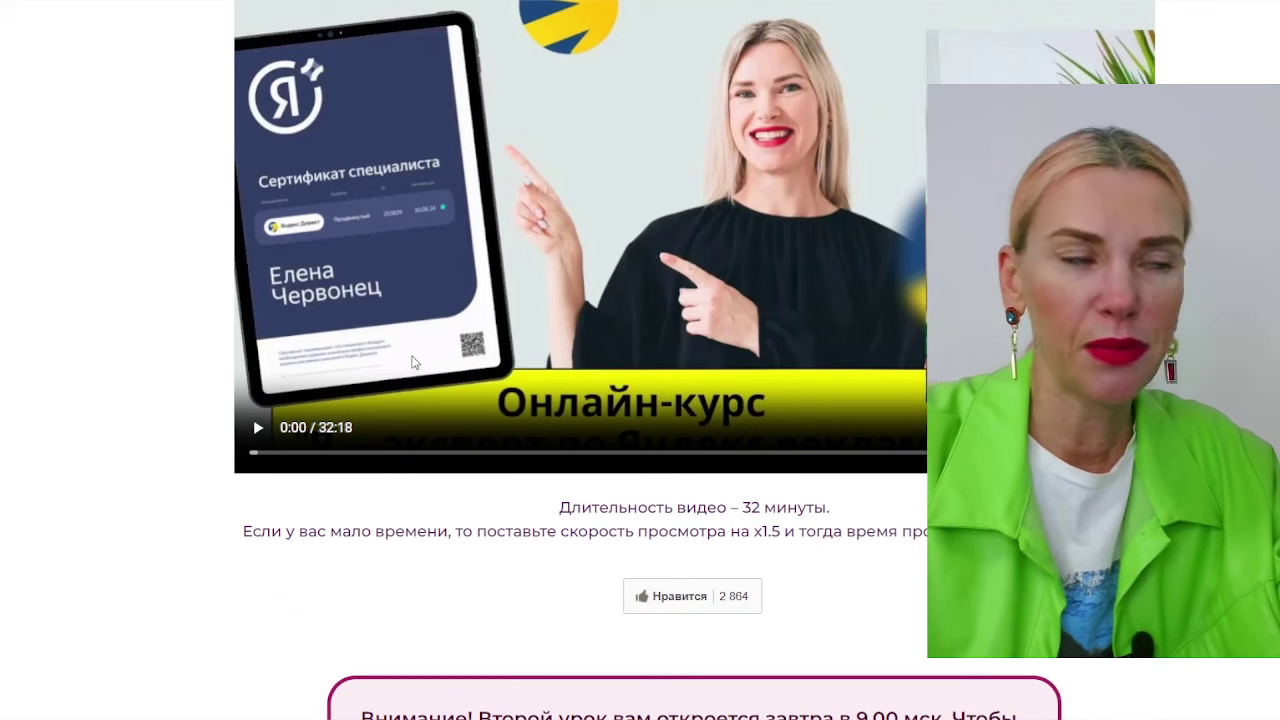
{"action": "scroll", "coordinate": [414, 366], "scroll_direction": "up", "scroll_amount": 1}
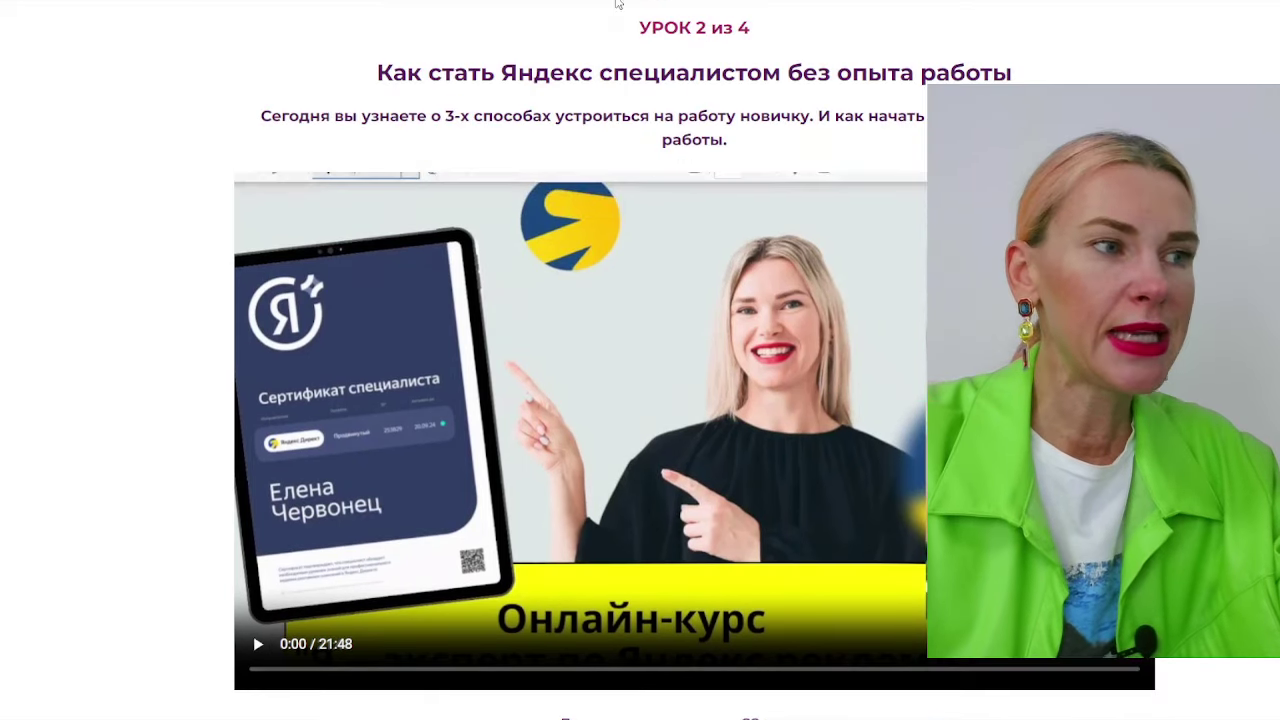
{"action": "scroll", "coordinate": [410, 568], "scroll_direction": "down", "scroll_amount": 1}
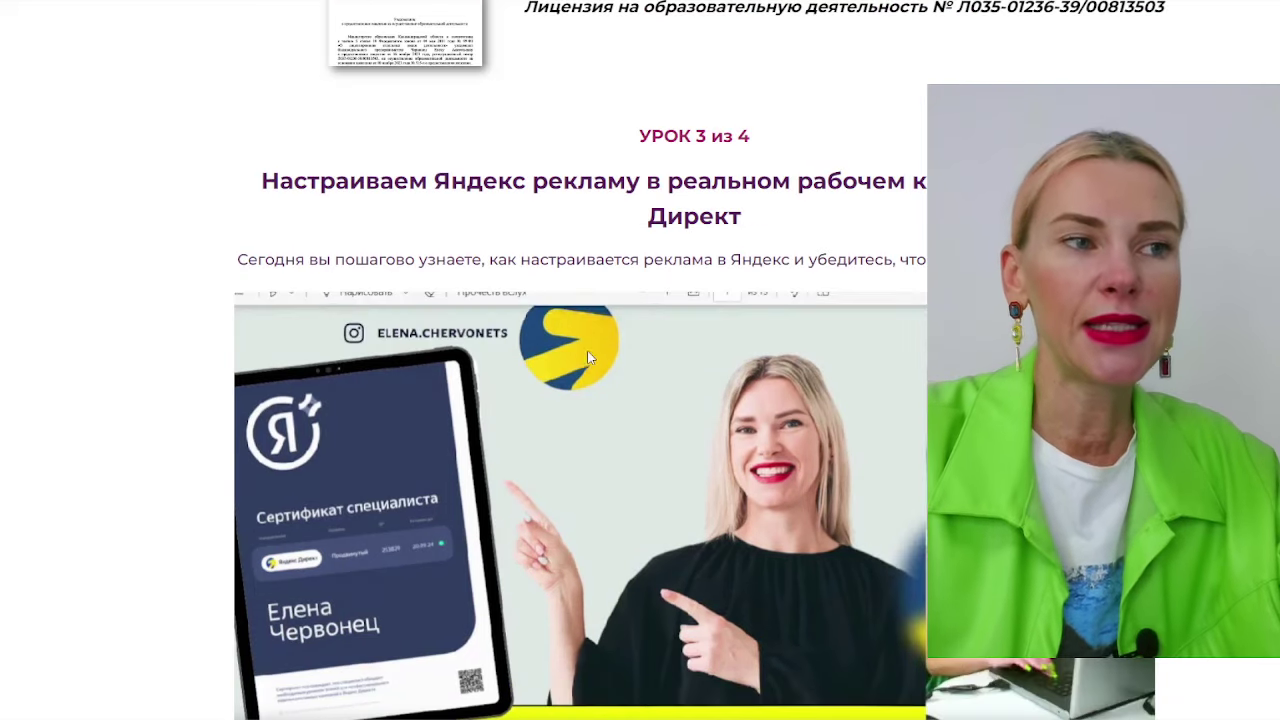
{"action": "scroll", "coordinate": [590, 358], "scroll_direction": "down", "scroll_amount": 2}
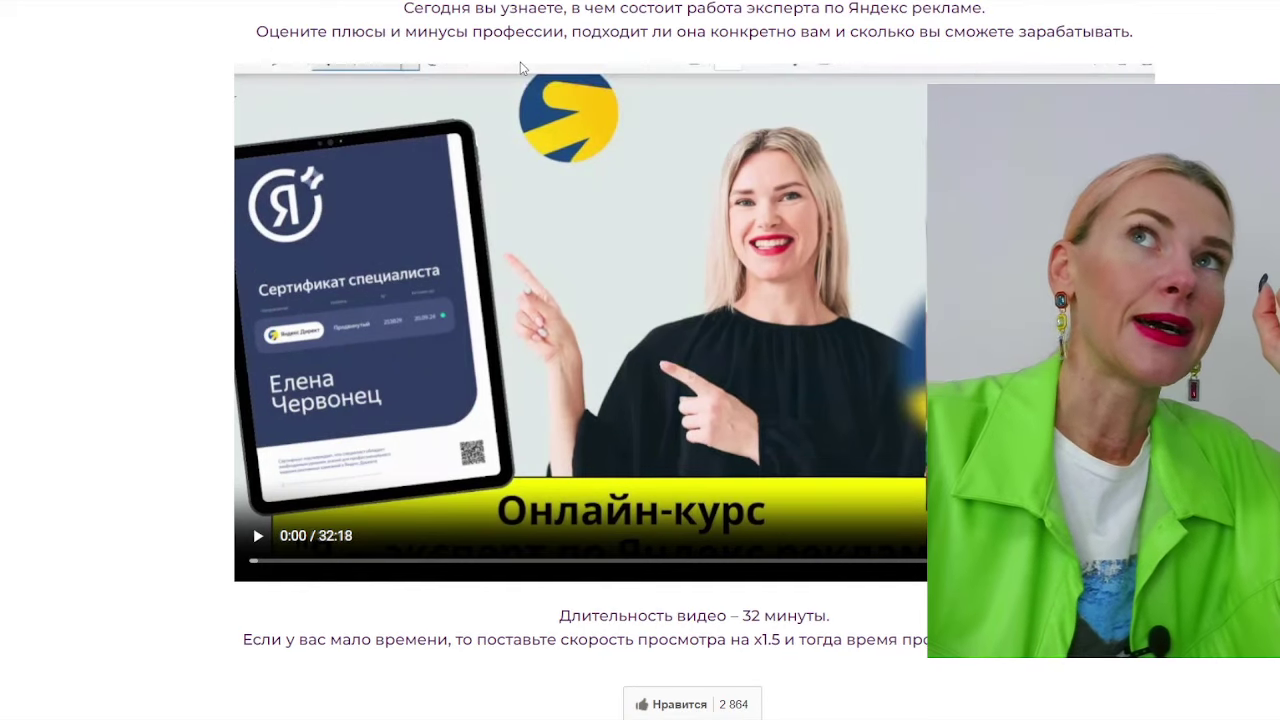
Step: View the PDF with 70+ retargeting list ideas and read the lists based on page views
{"action": "scroll", "coordinate": [520, 67], "scroll_direction": "up", "scroll_amount": 1}
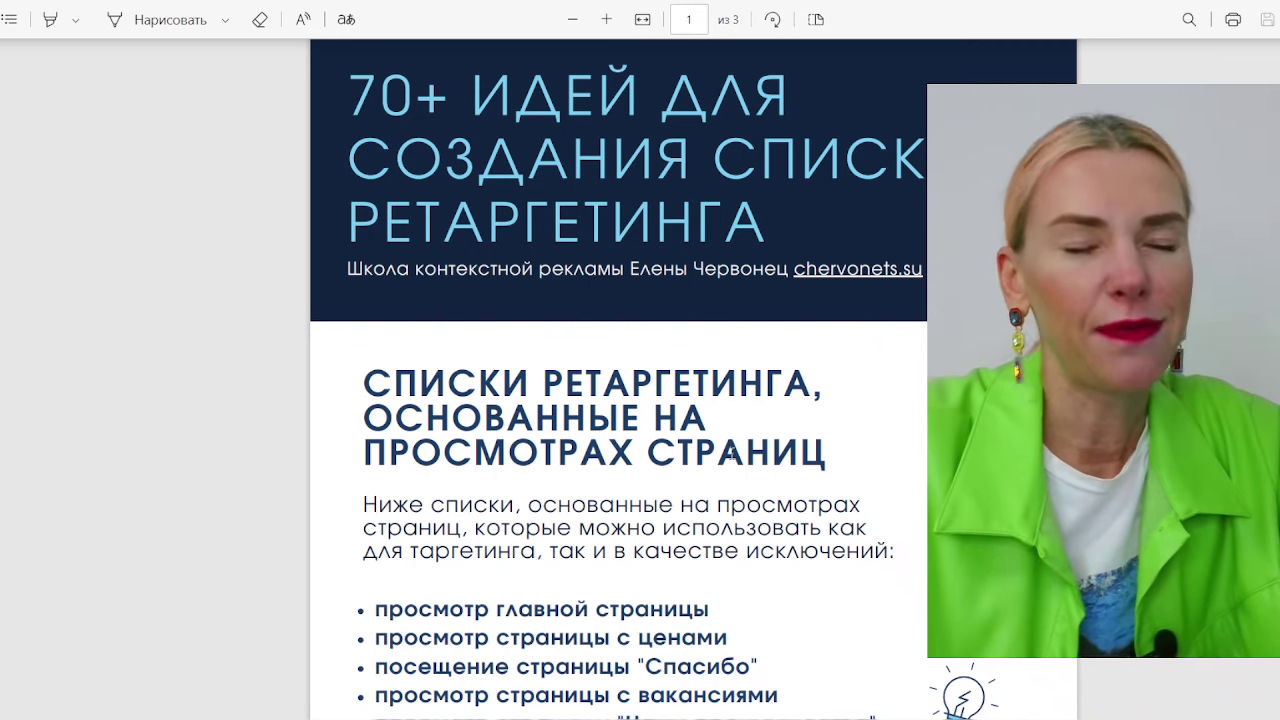
{"action": "scroll", "coordinate": [731, 453], "scroll_direction": "down", "scroll_amount": 5}
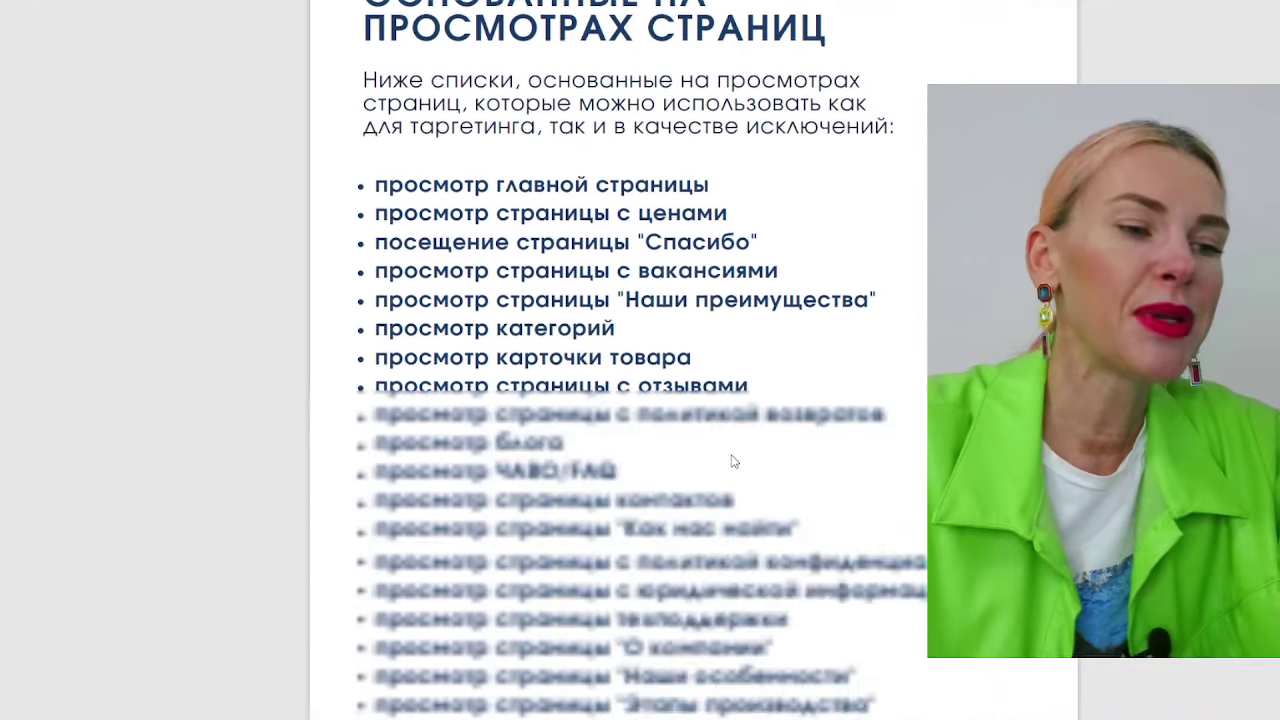